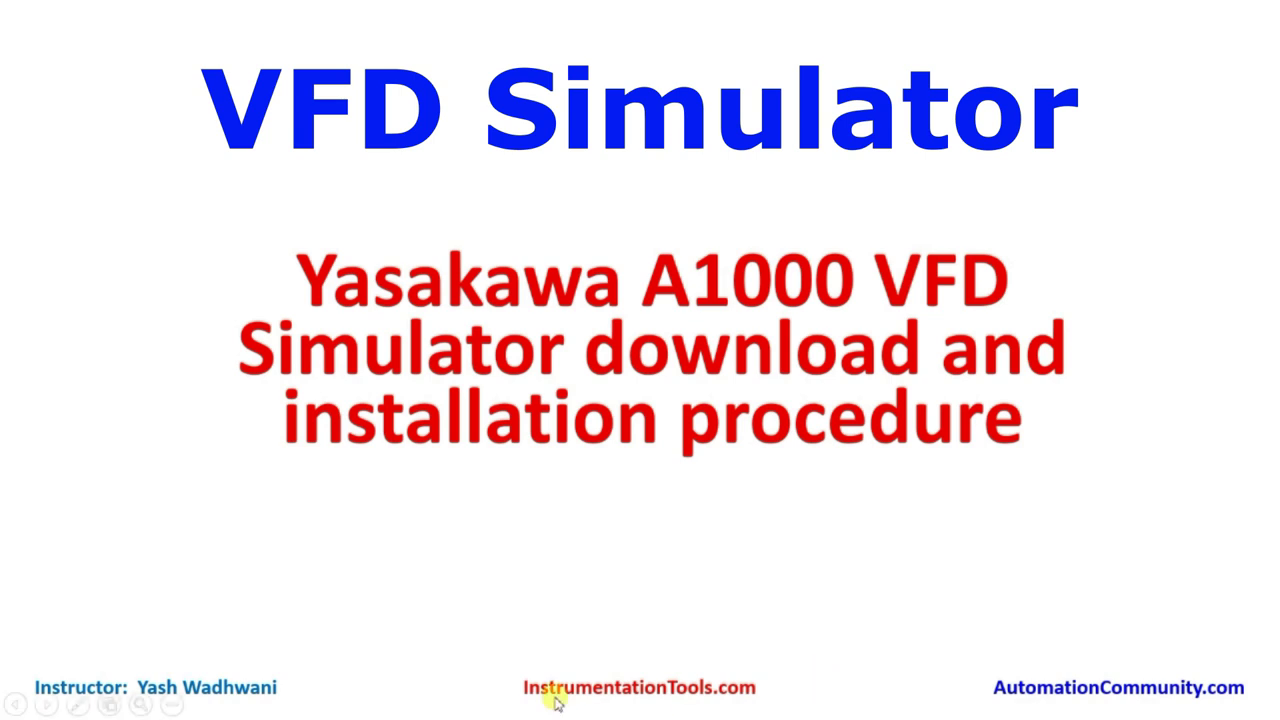
- End the Yaskawa A1000 VFD Simulator title slideshow
key("Escape")
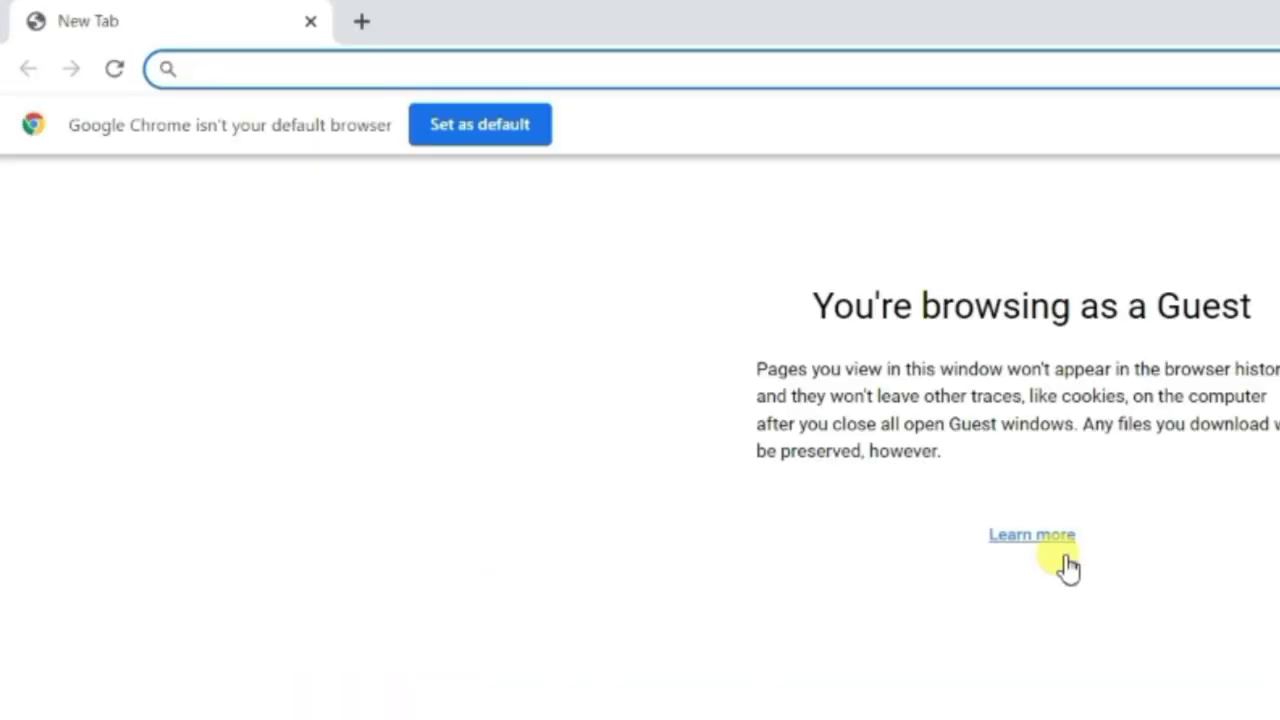
- Search Google for 'yasakawa vfd simulator'
type("yasak")
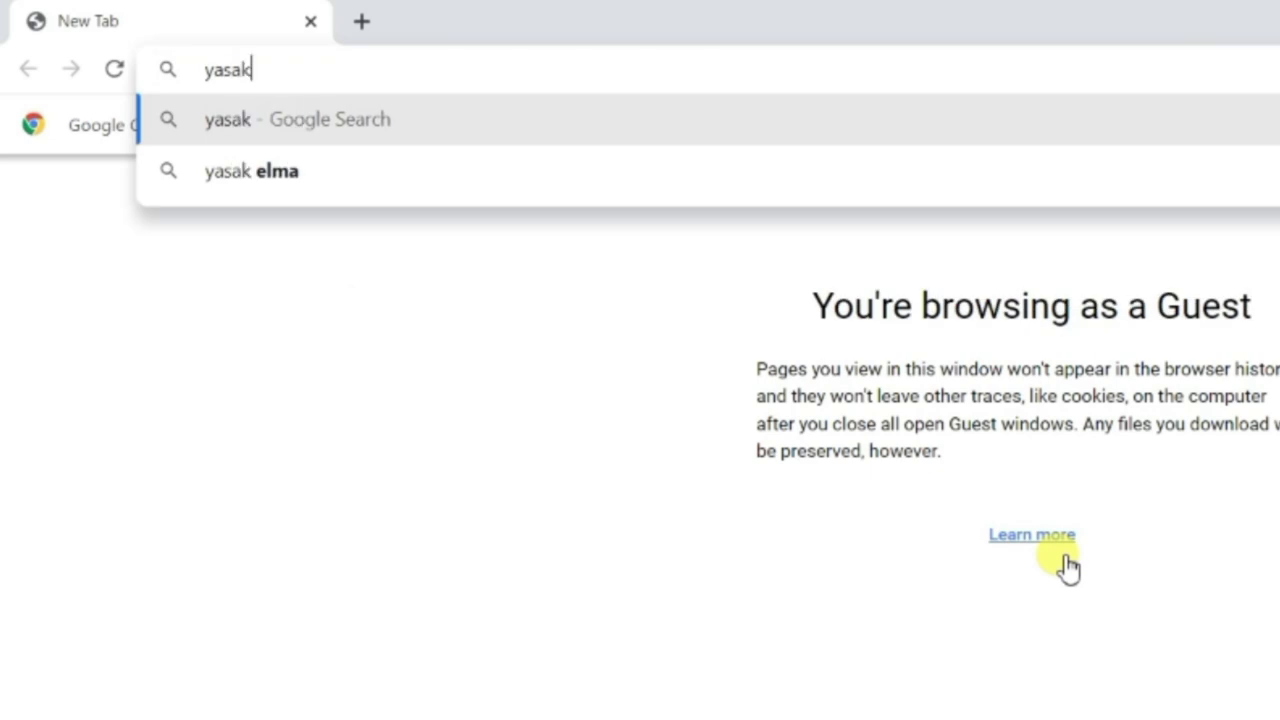
type("w")
key("BackSpace")
type("awa v")
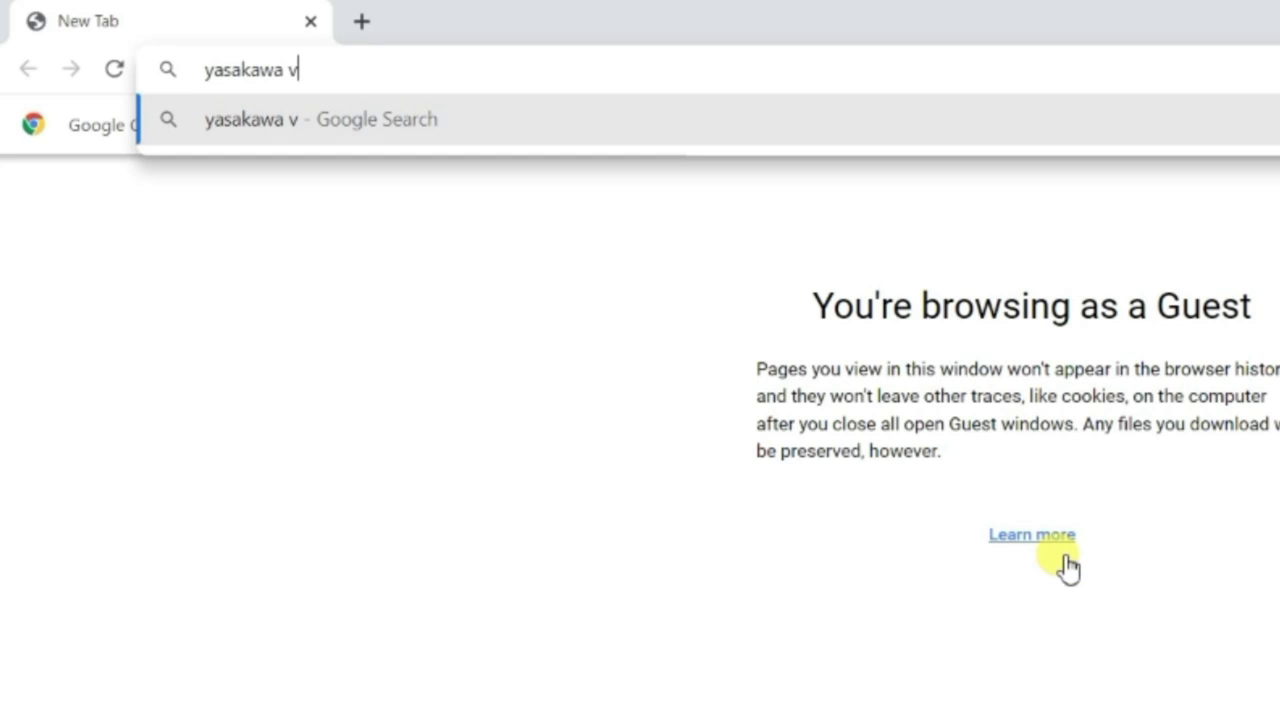
type("fd simul")
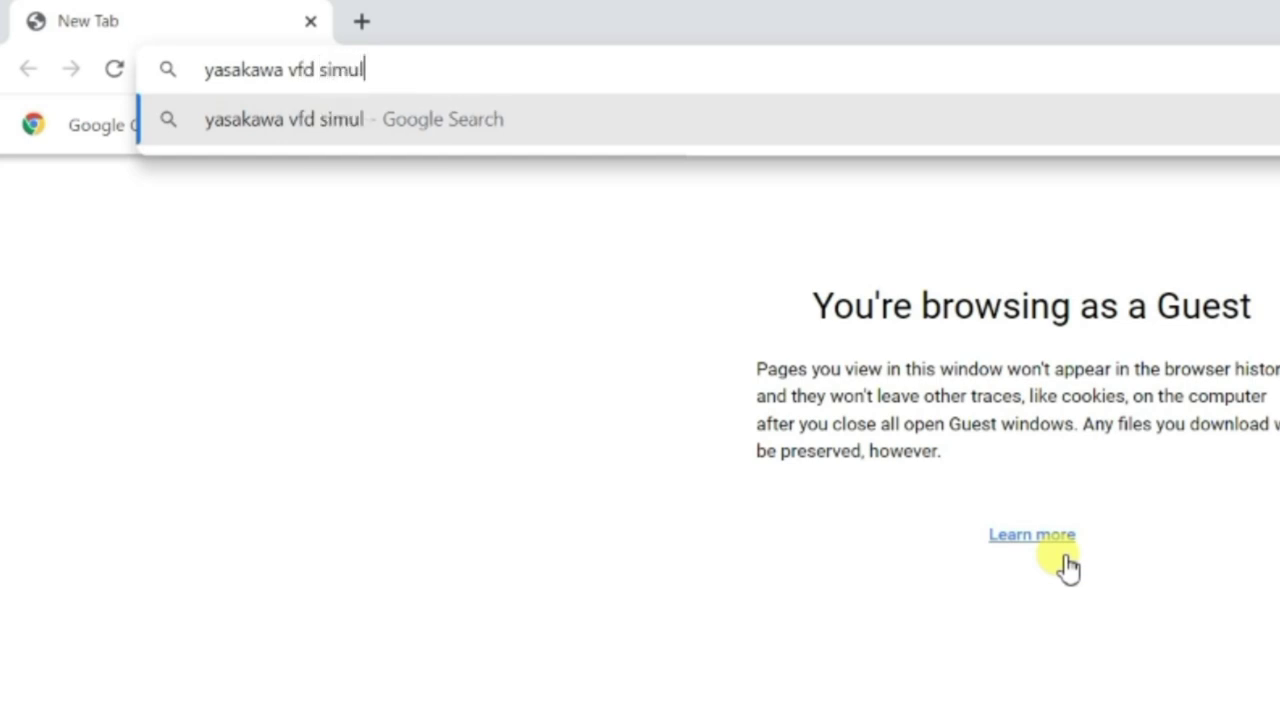
type("ator")
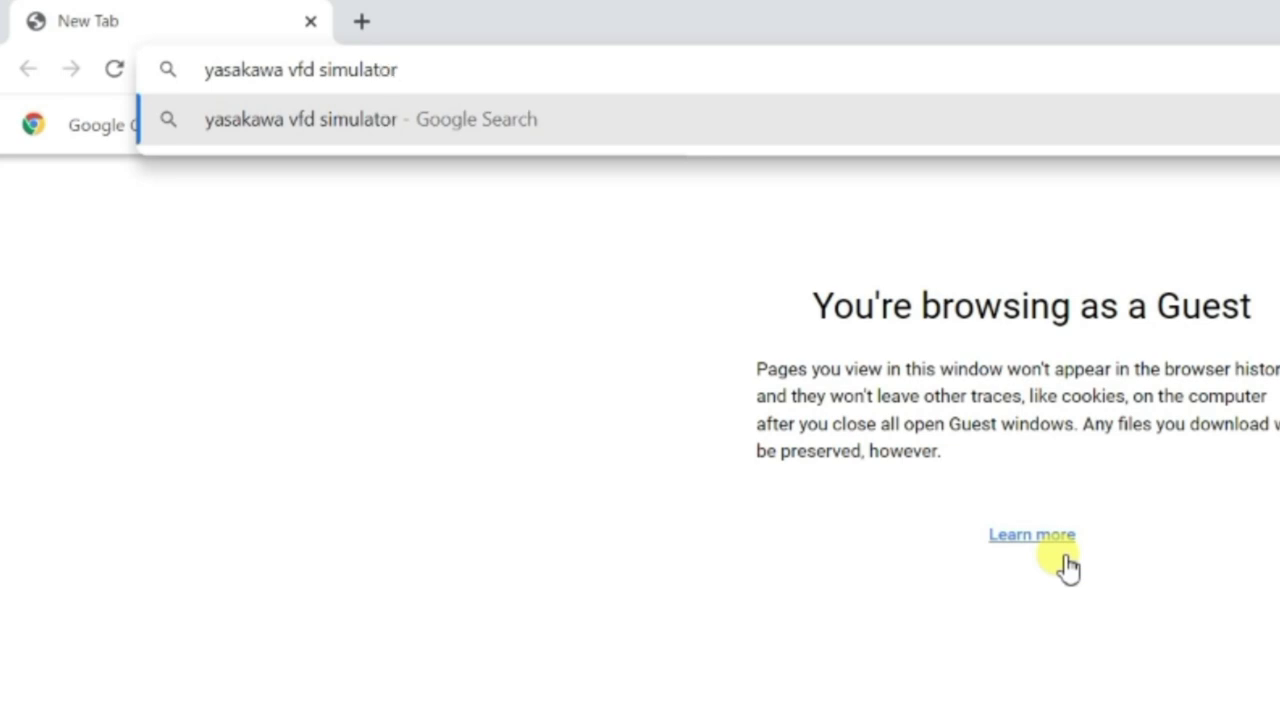
key("Return")
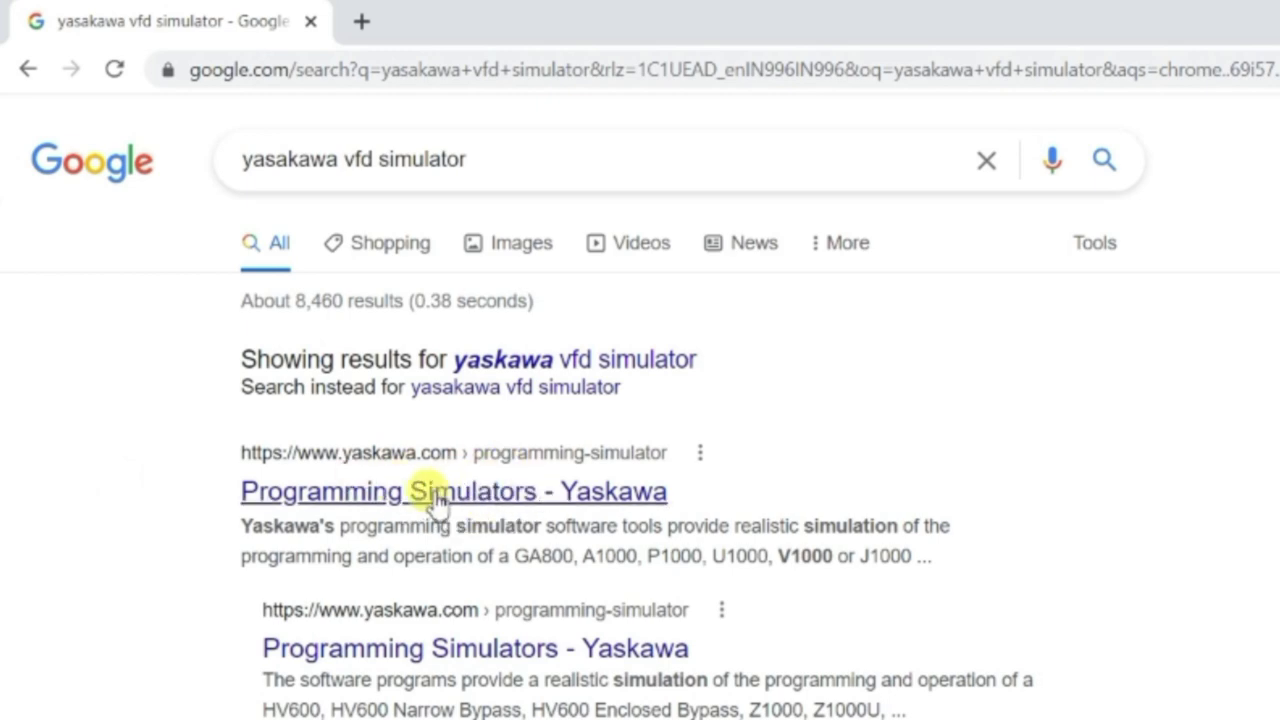
- Open Yaskawa's Programming Simulators page at Request Software, then start a new blank tab
left_click(389, 505)
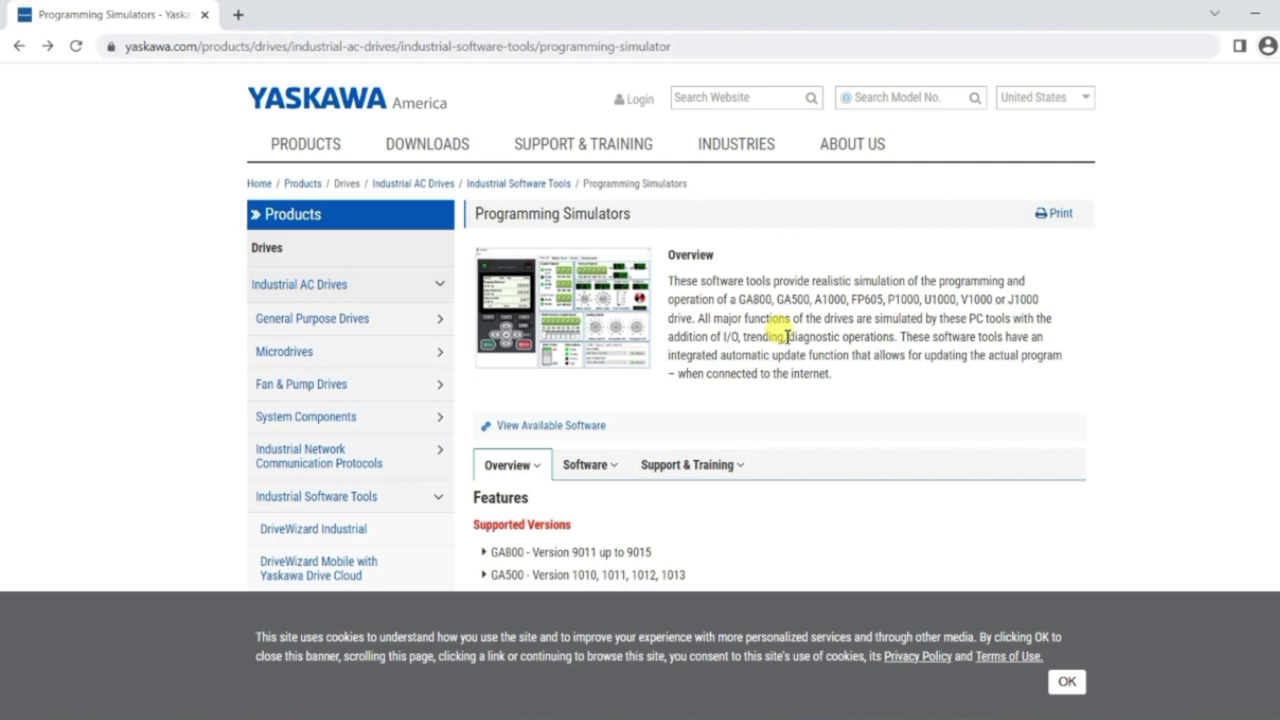
scroll(780, 338, "down", 1)
scroll(780, 338, "down", 1)
mouse_move(591, 331)
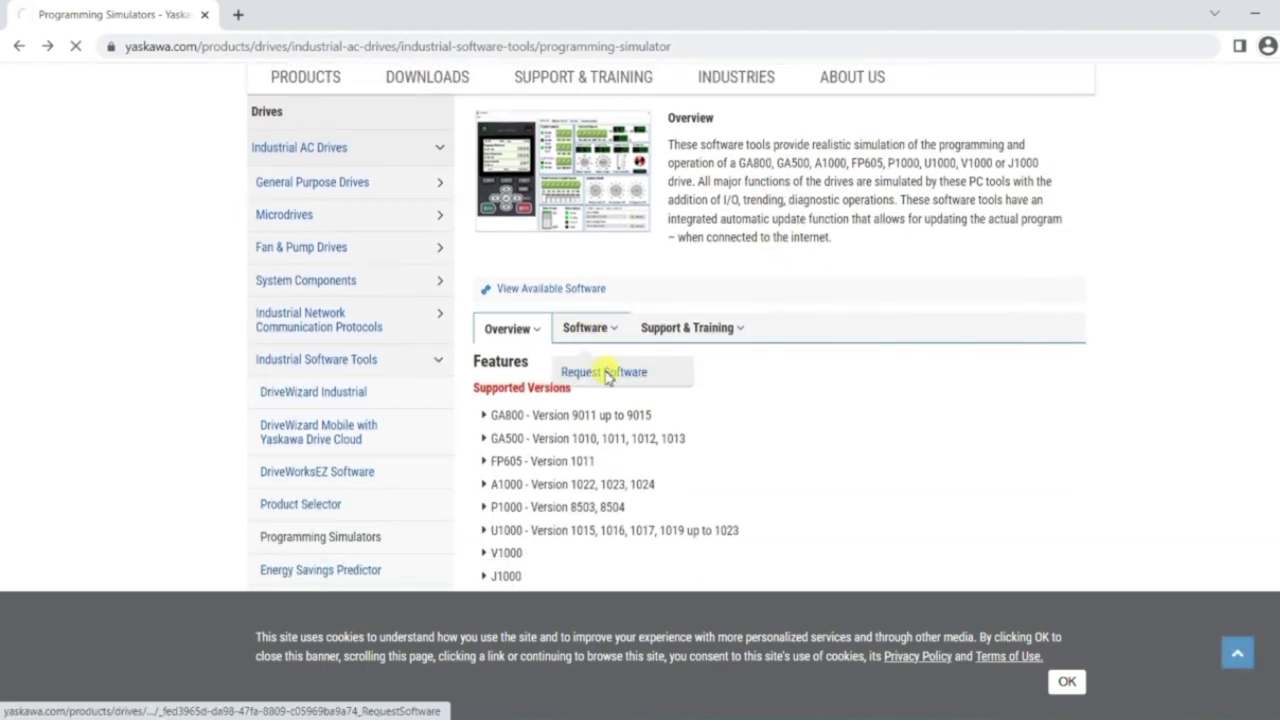
left_click(606, 374)
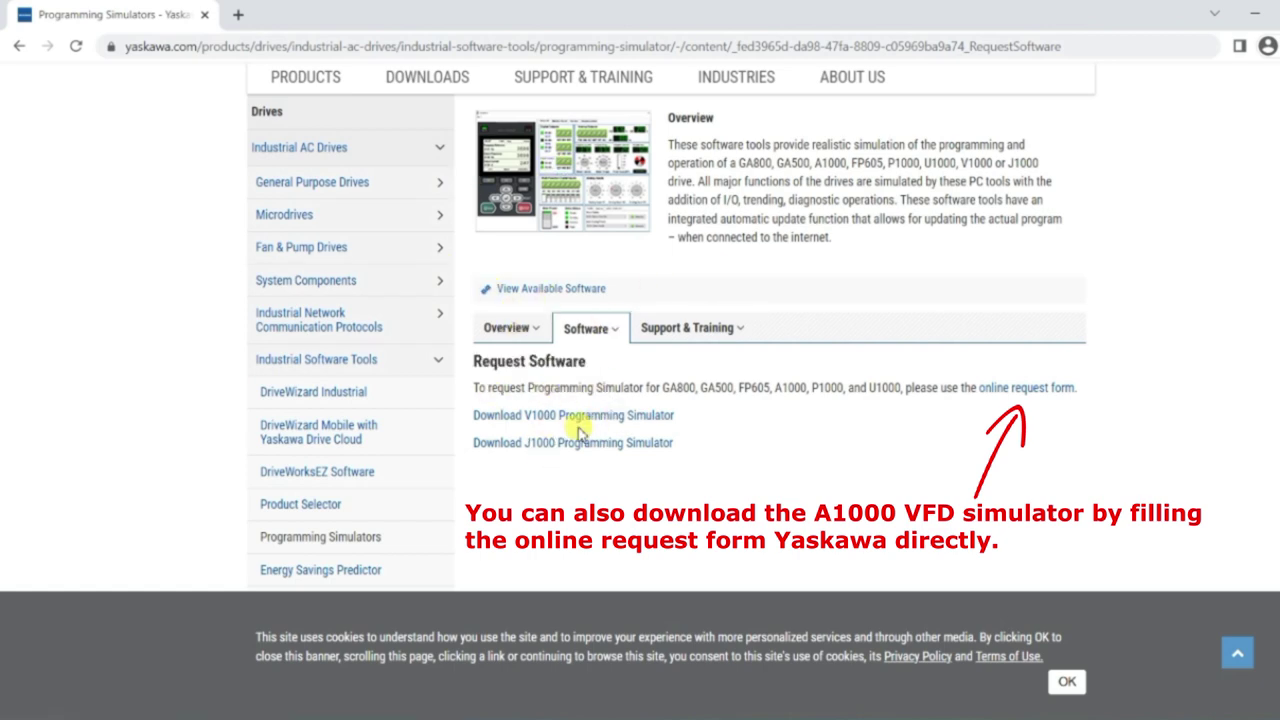
scroll(575, 428, "up", 2)
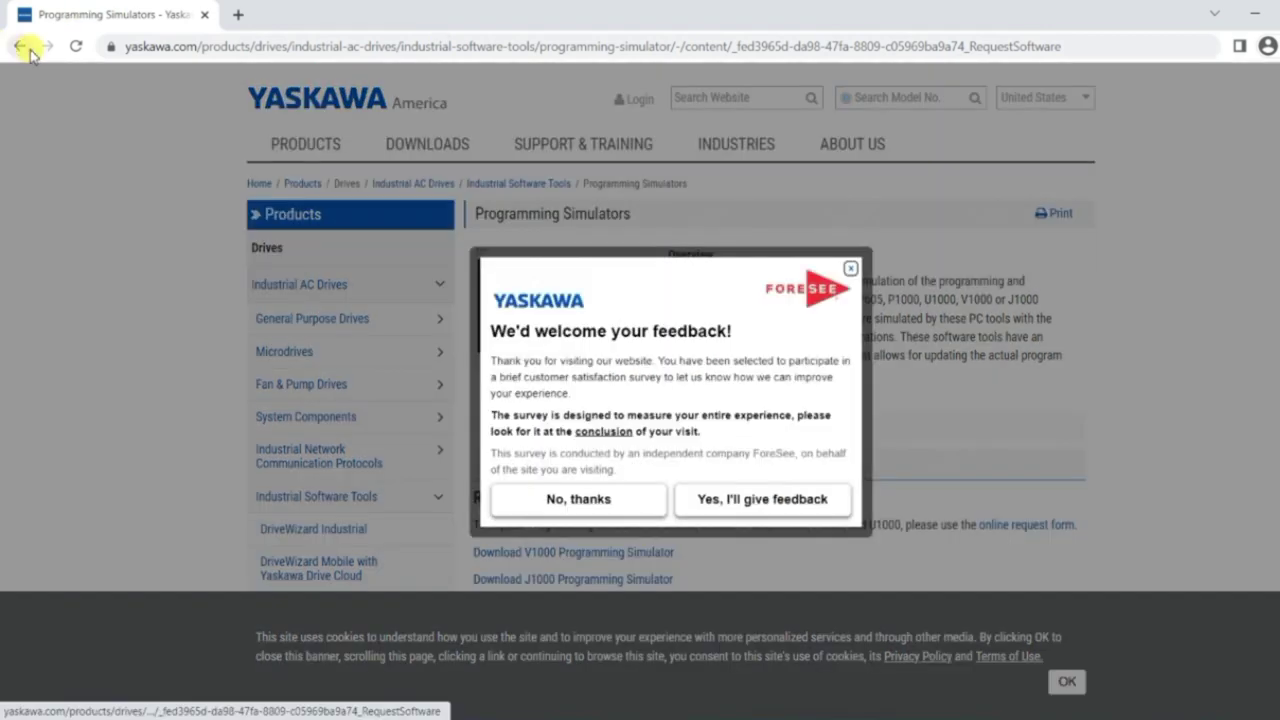
left_click(238, 15)
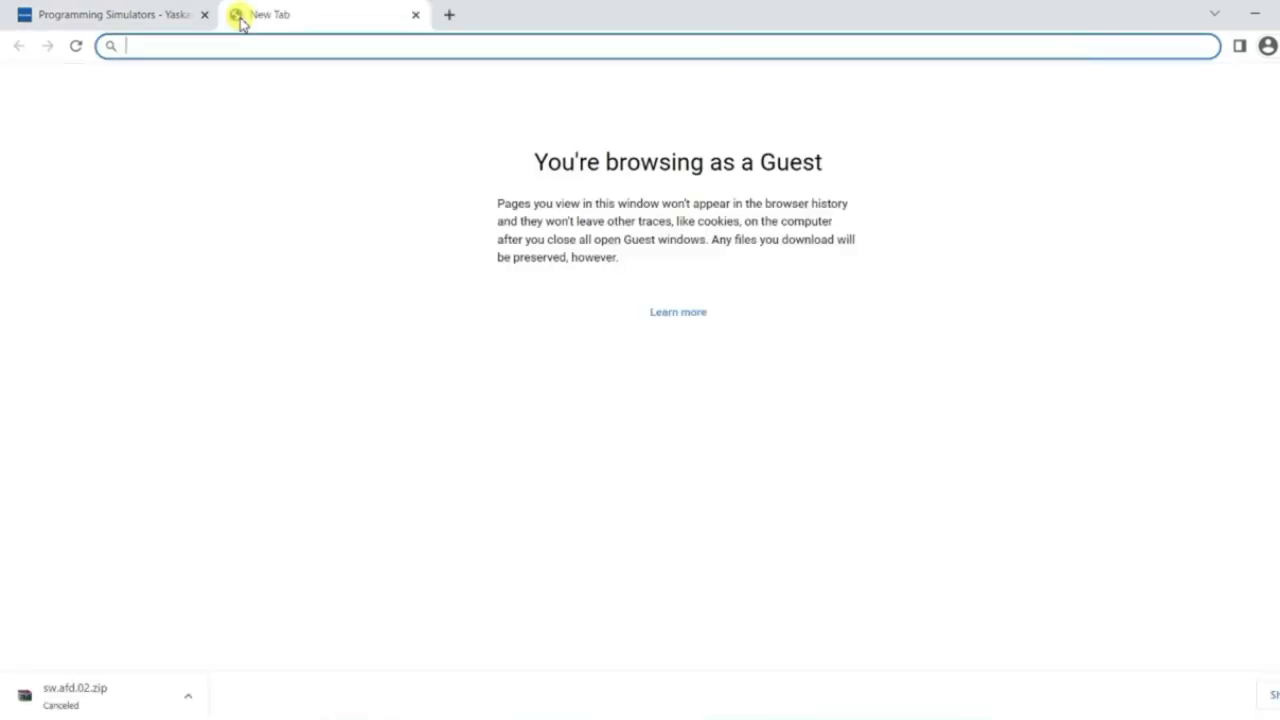
- Search Google for 'drive programing simulator software inormer'
type("drive ")
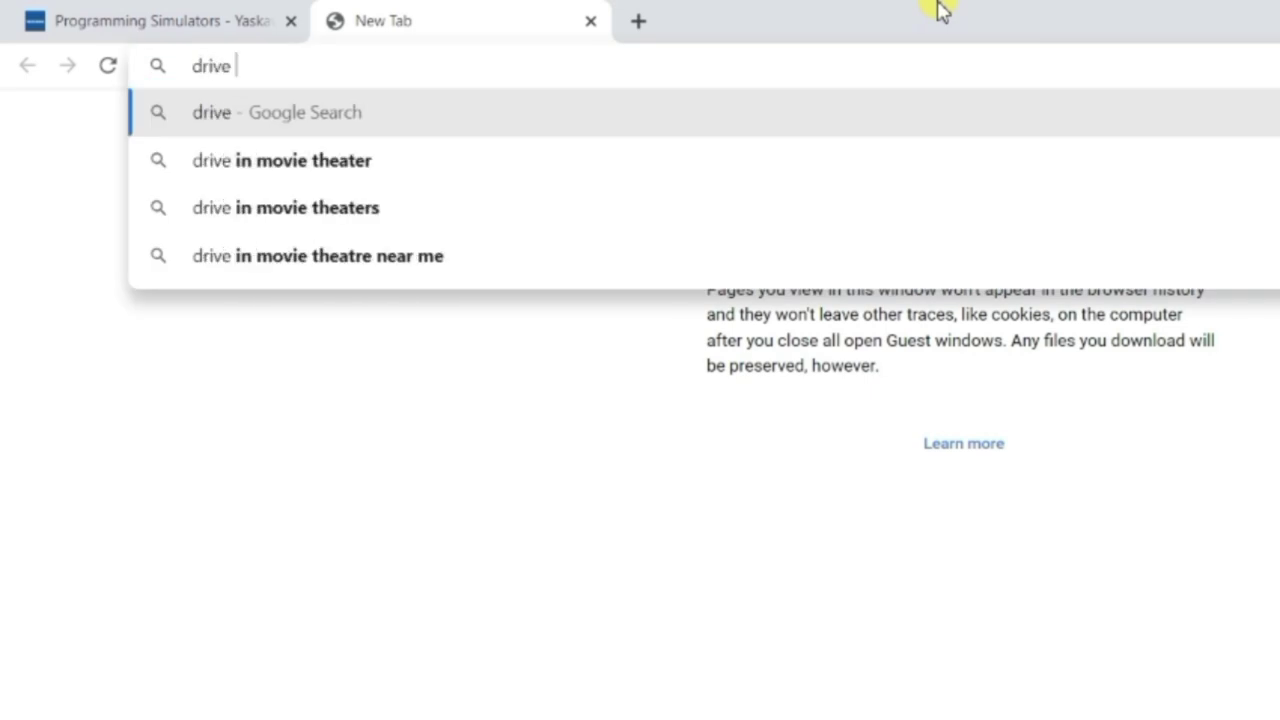
type("progra")
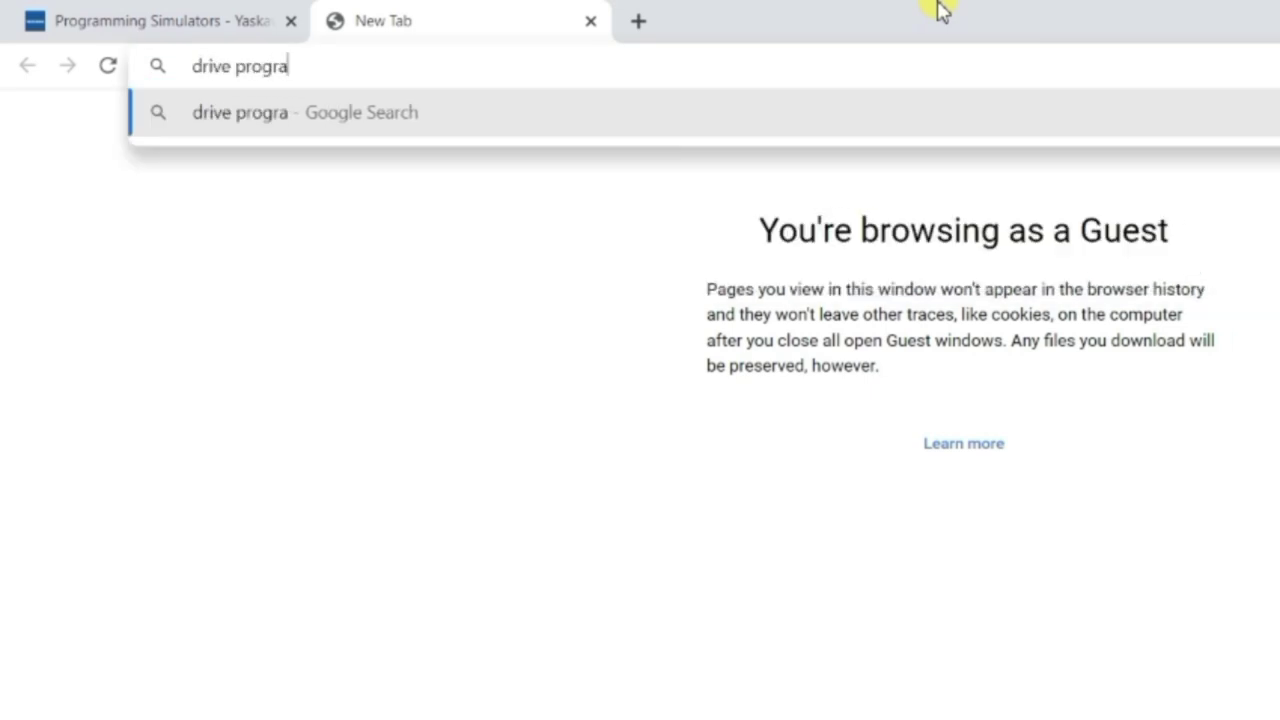
type("m")
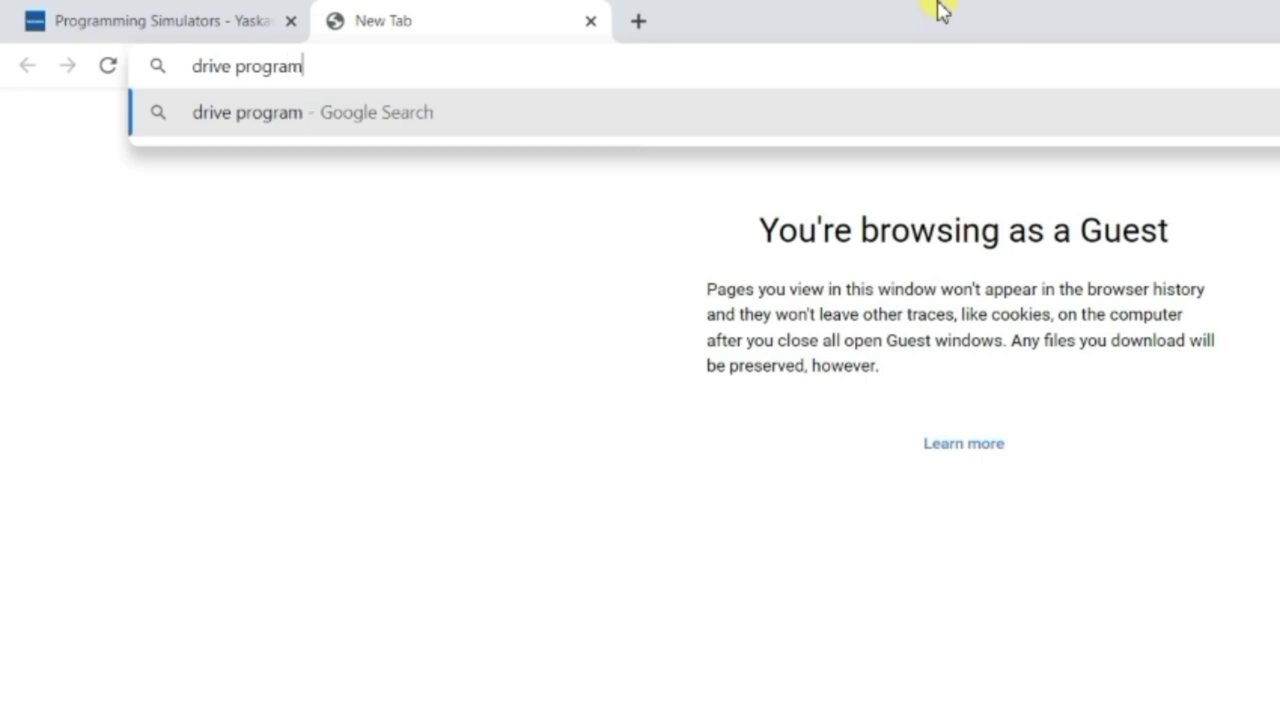
type("ing si")
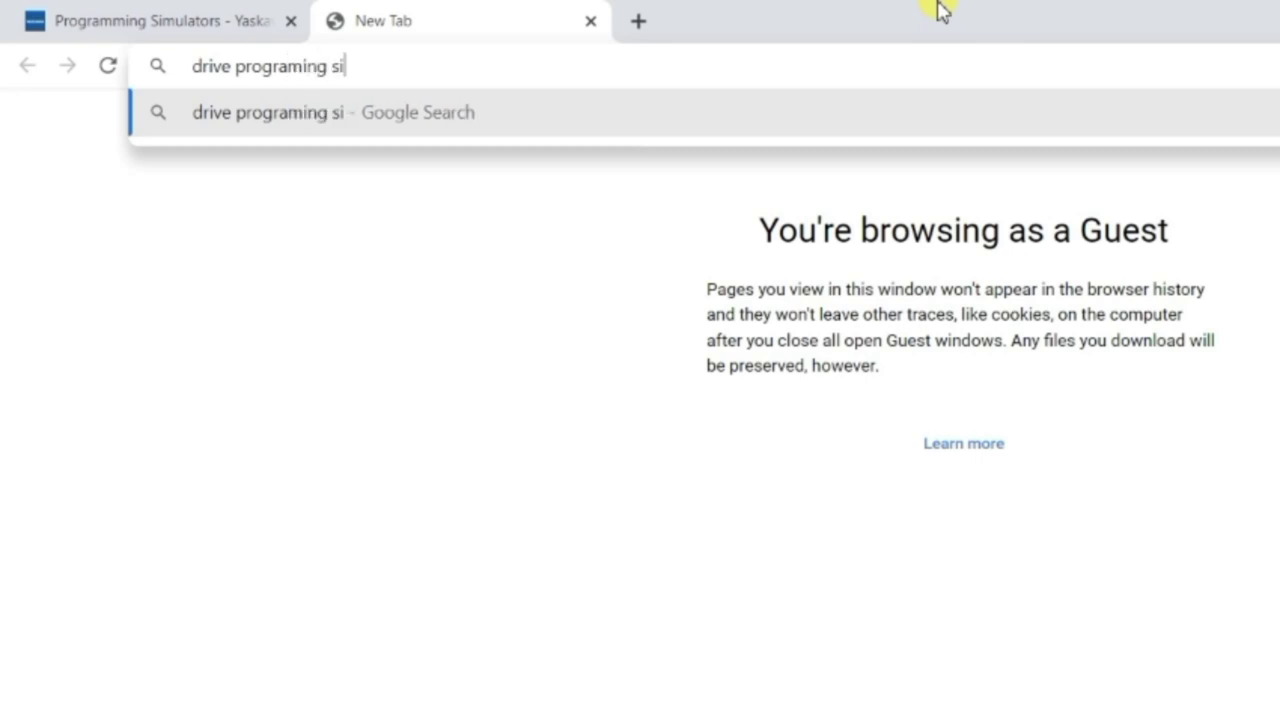
type("mulator softwar")
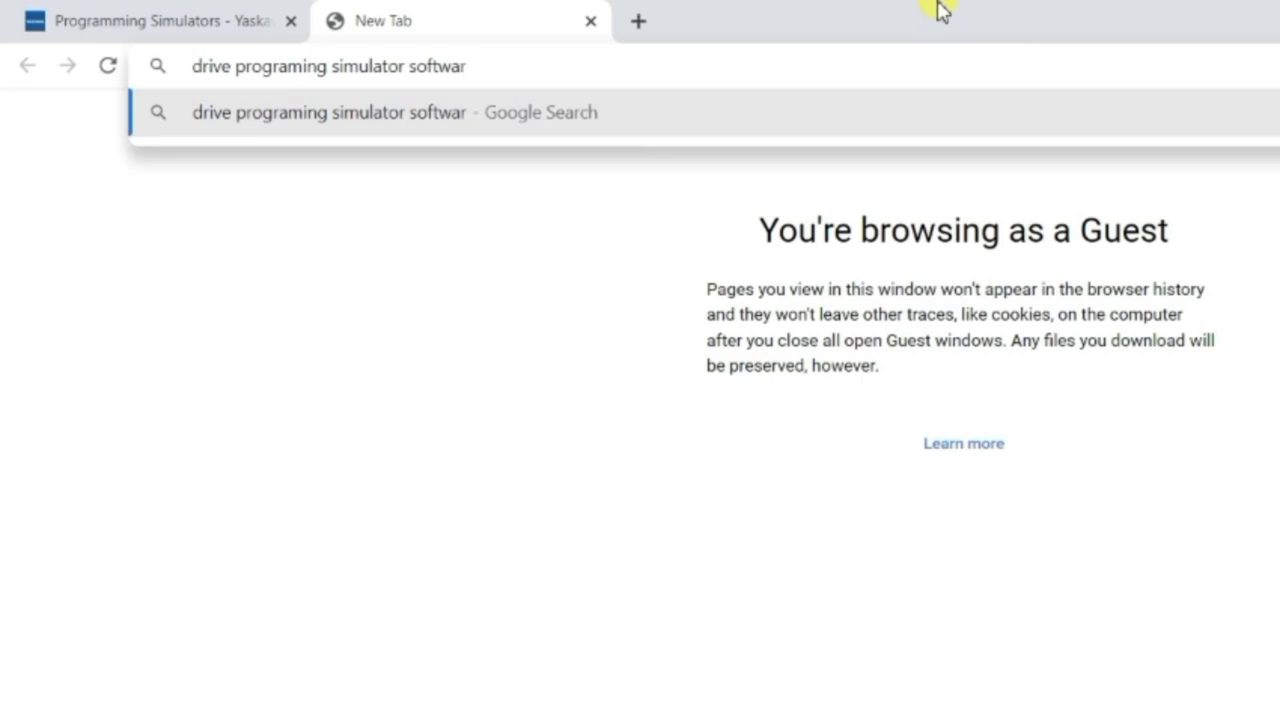
type("e")
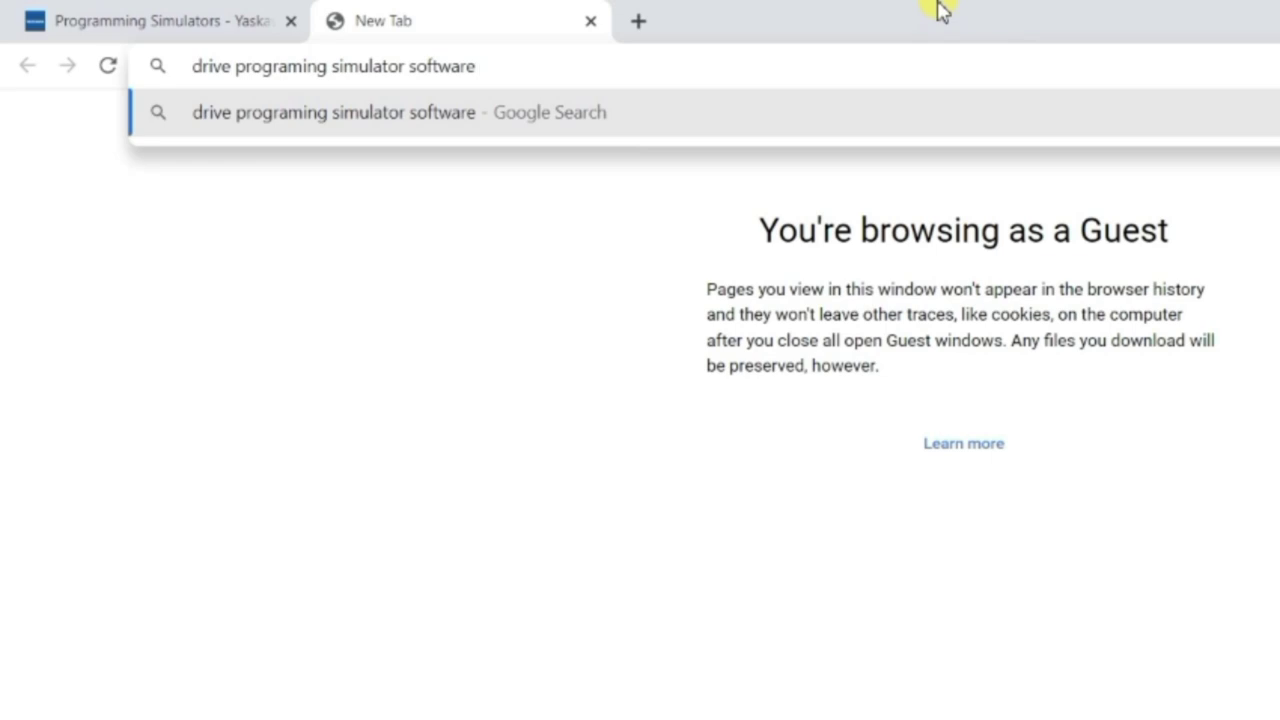
type(" inormer")
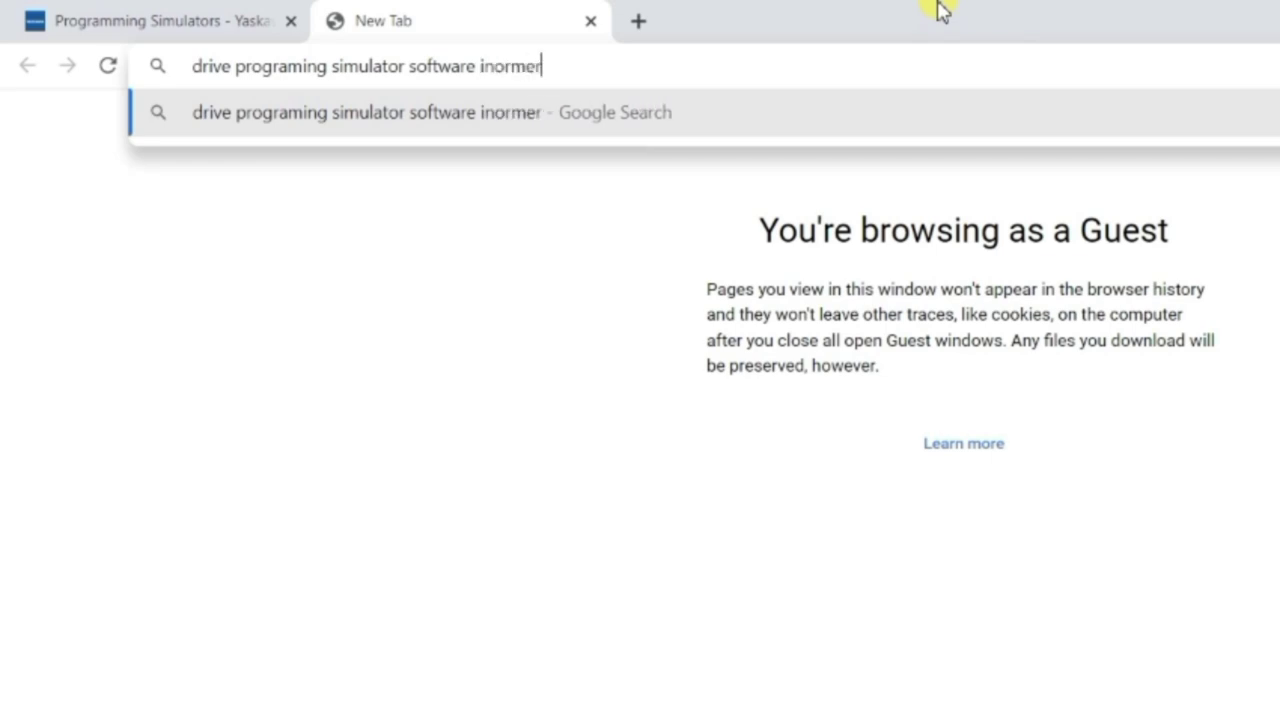
left_click_drag(404, 66, 177, 60)
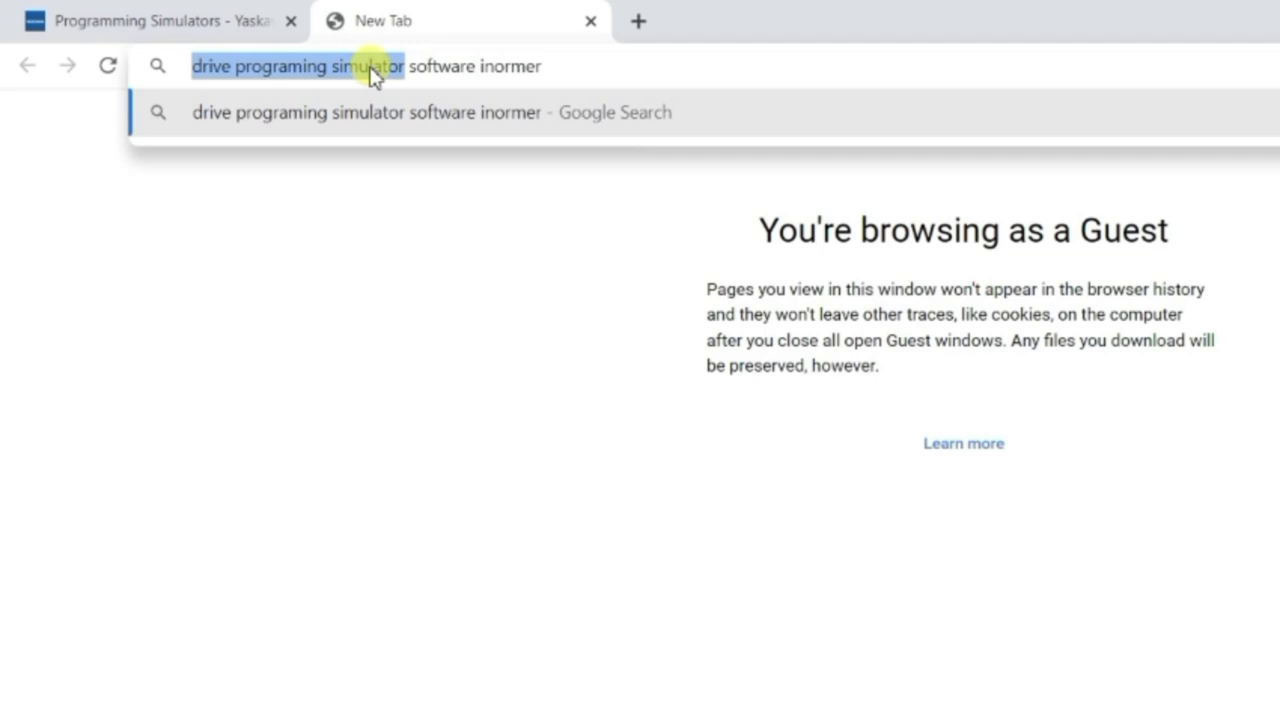
left_click(572, 68)
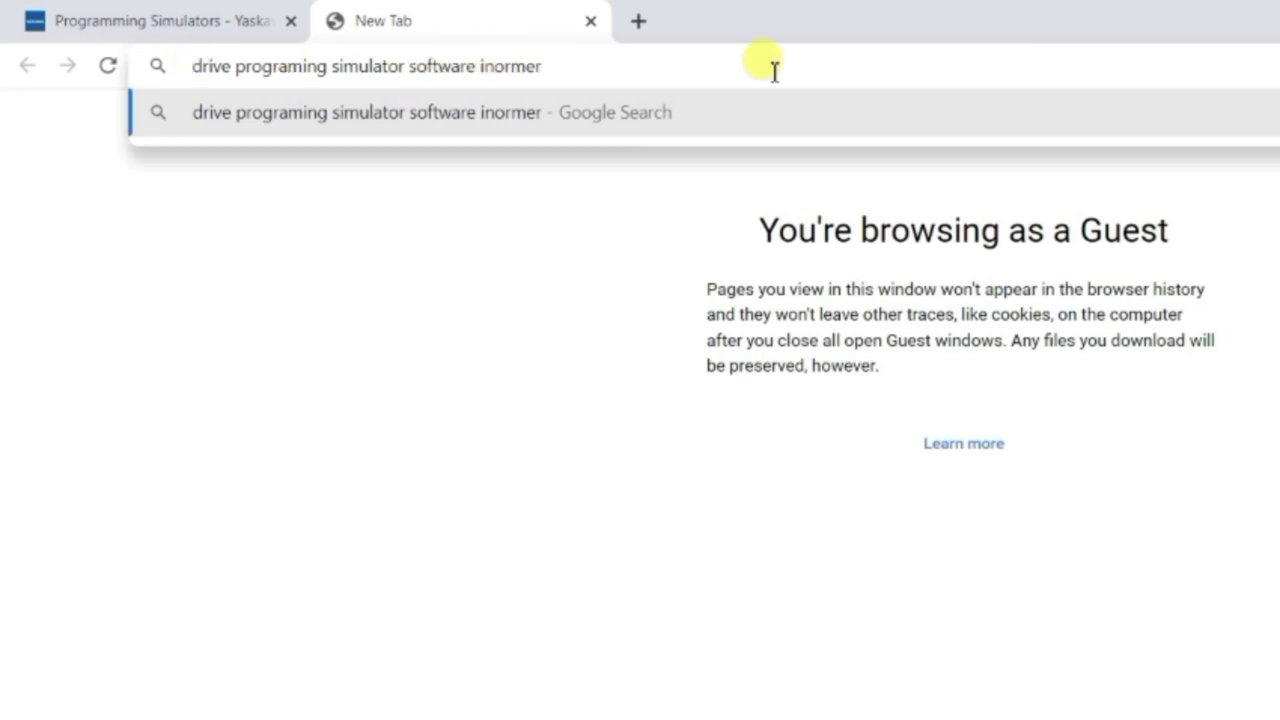
key("Return")
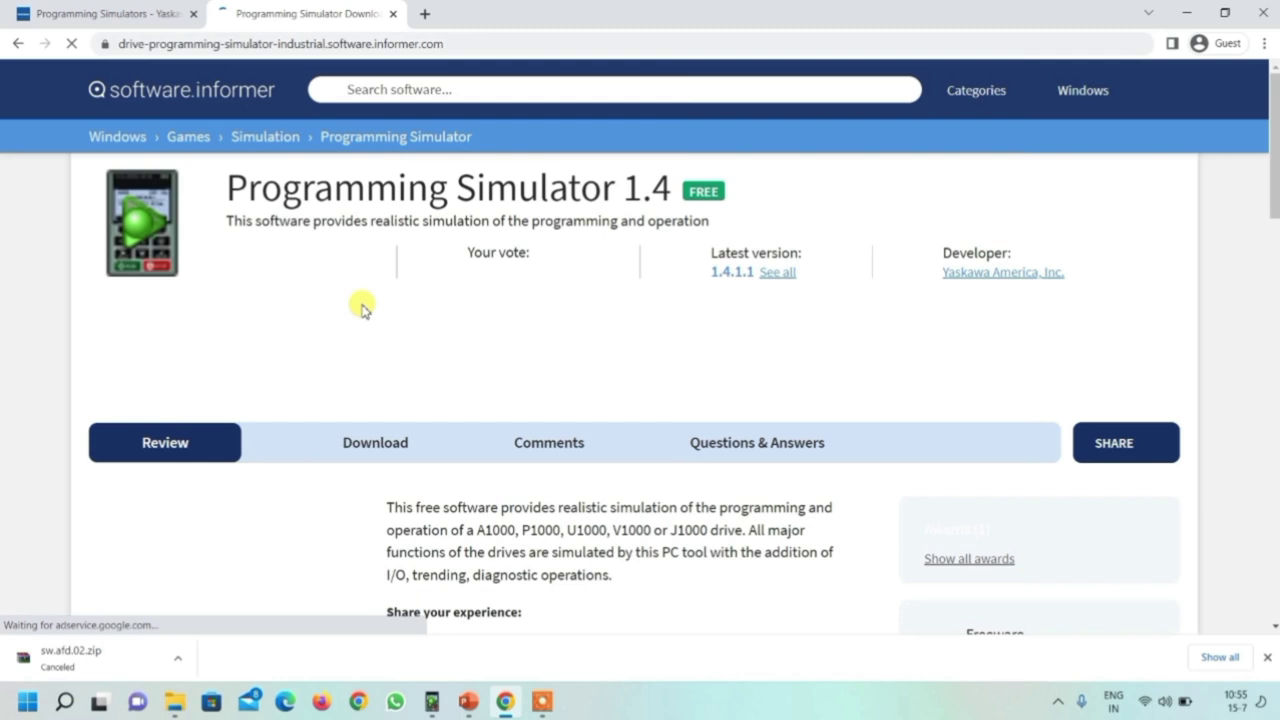
- On Software Informer's download page, start and then cancel the sw.afd.02.zip download
scroll(691, 277, "down", 3)
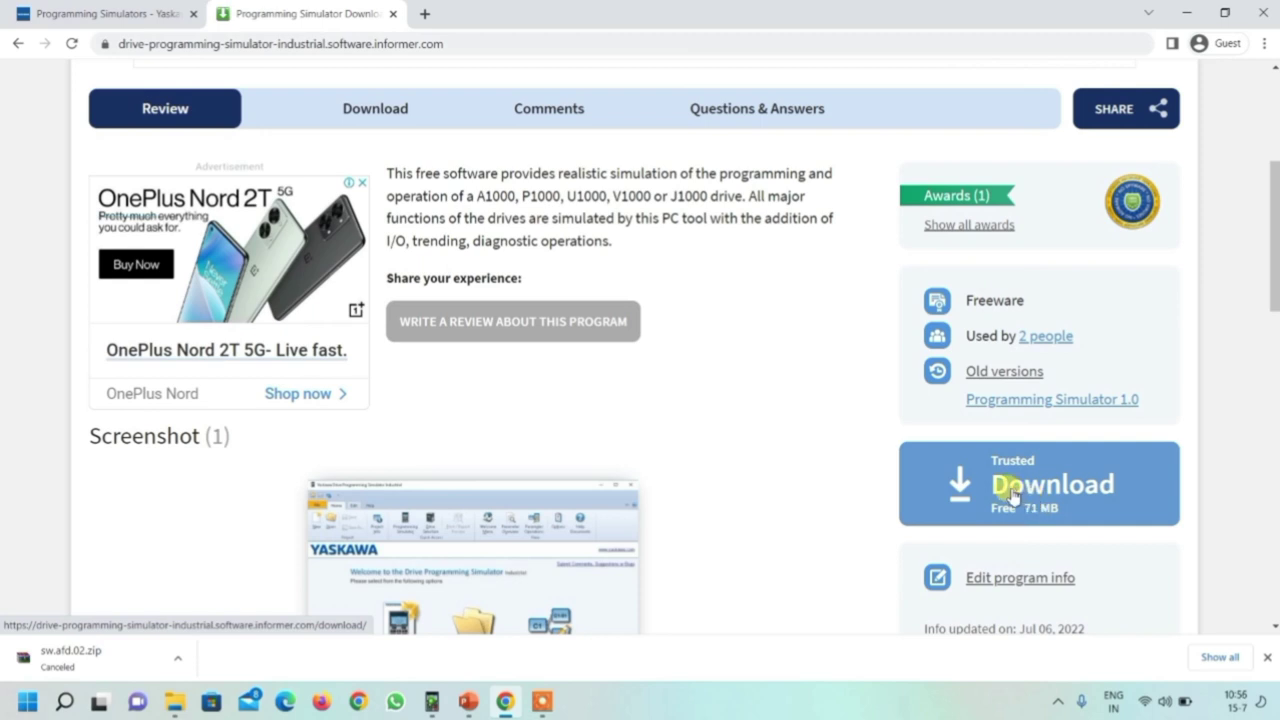
left_click(1007, 490)
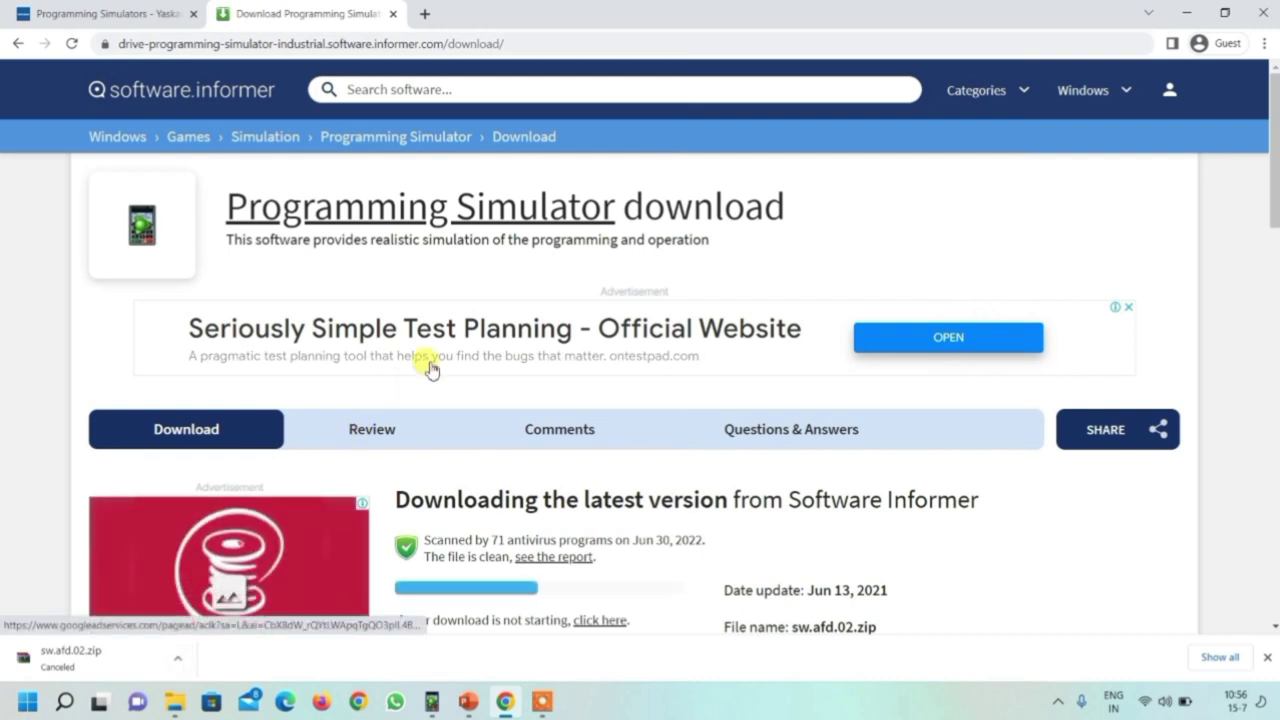
scroll(445, 362, "down", 2)
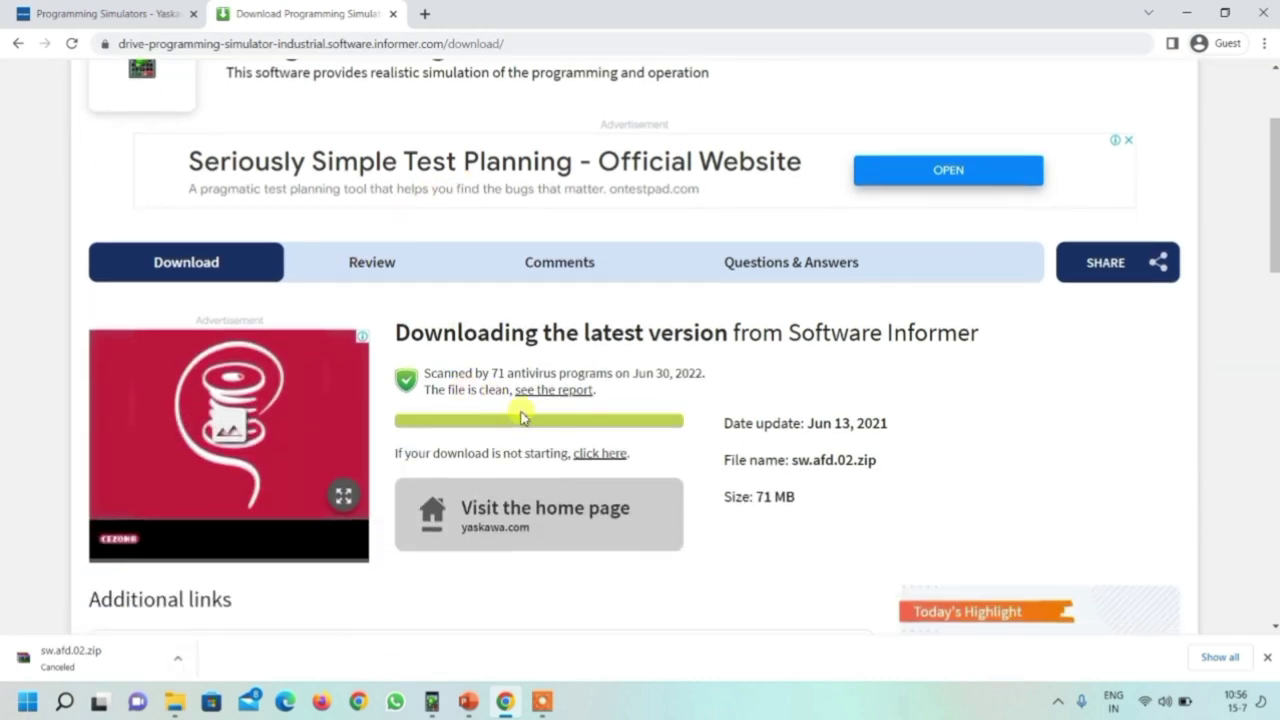
left_click(576, 450)
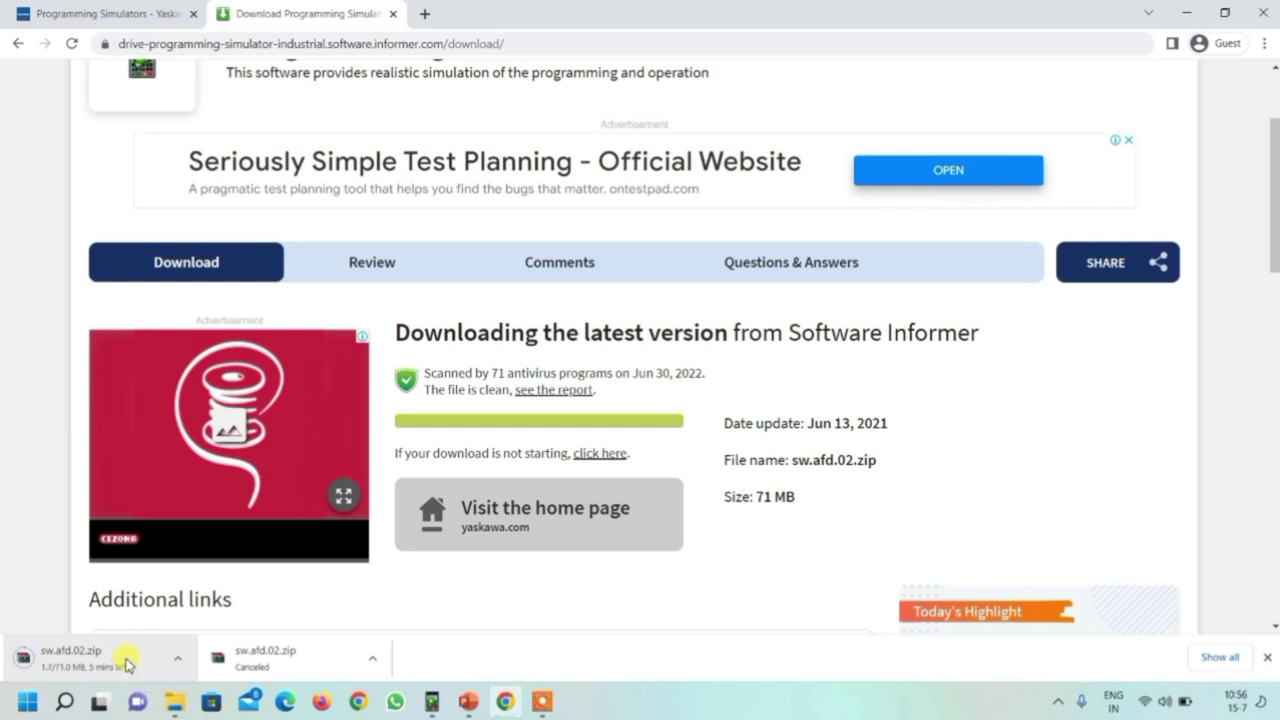
right_click(127, 663)
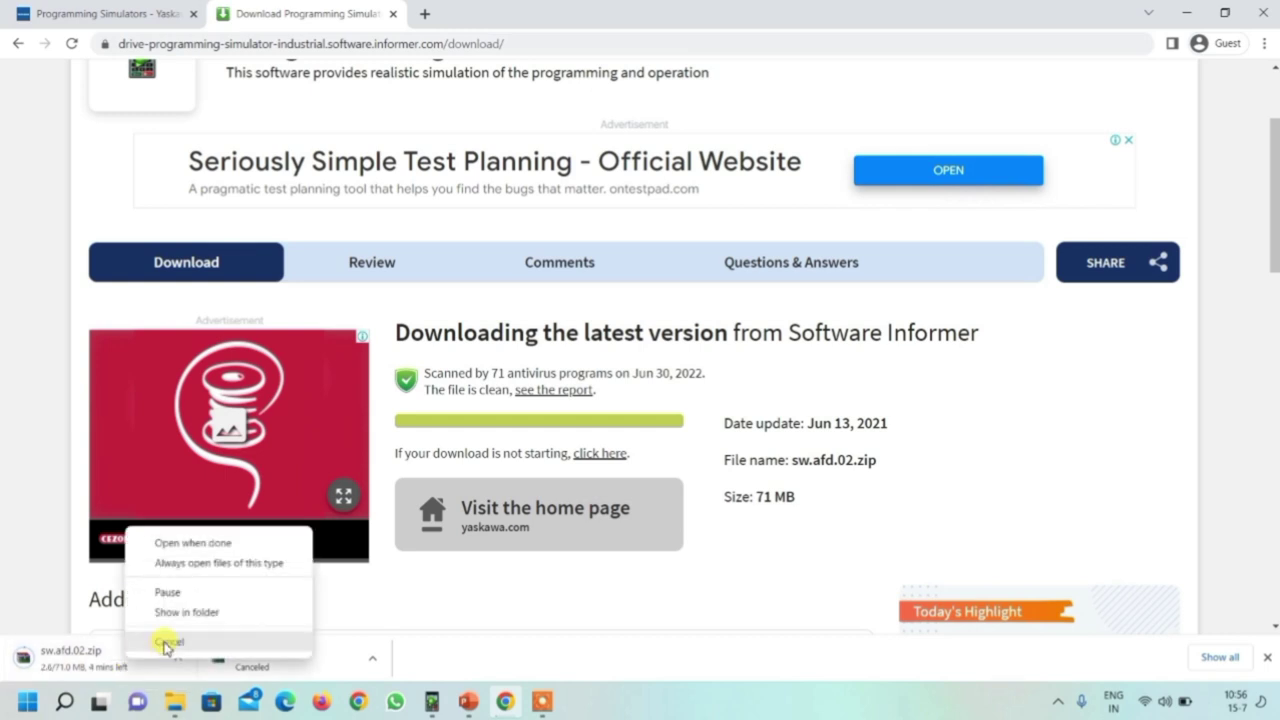
left_click(166, 644)
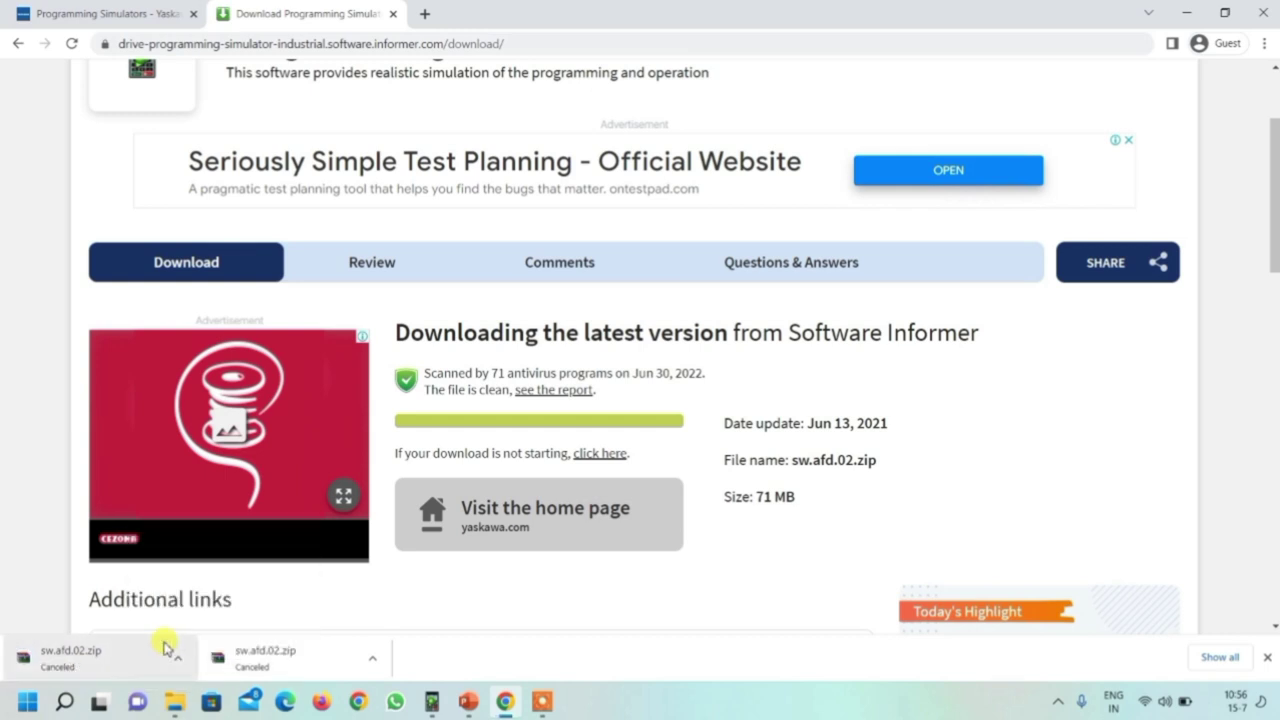
- Dismiss the downloads bar and return to the Yaskawa Programming Simulators tab
left_click(1269, 657)
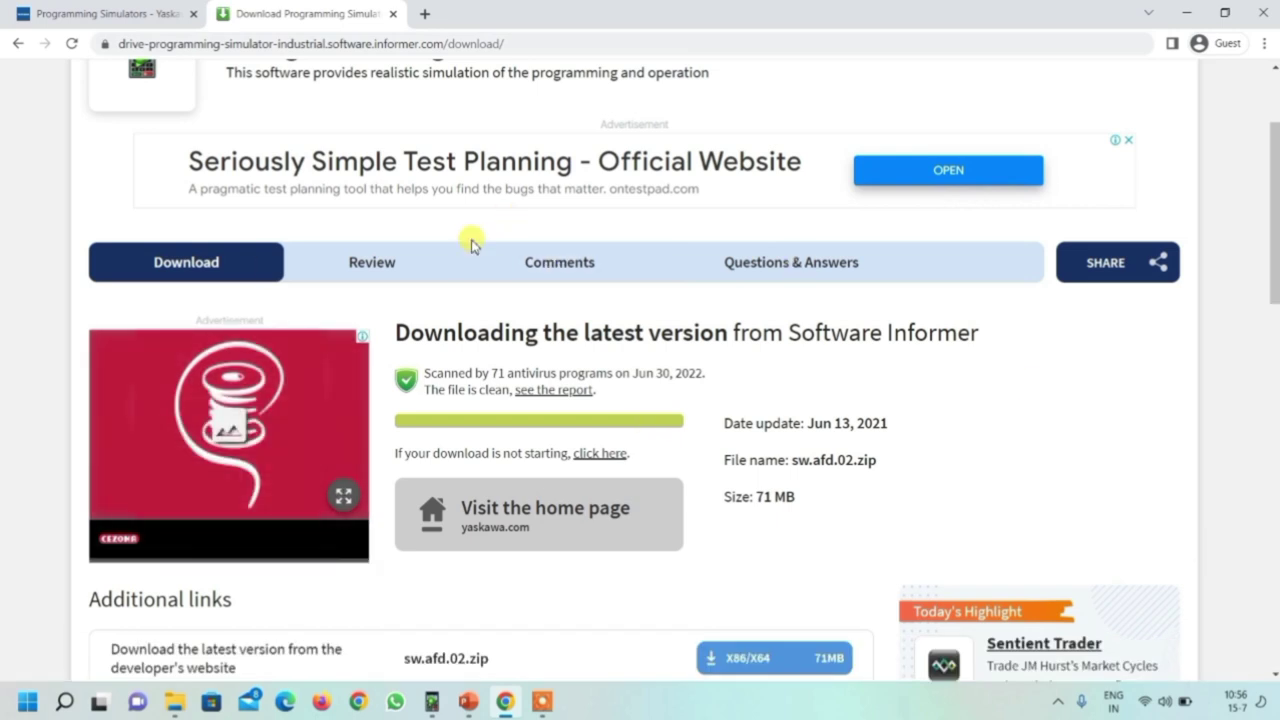
scroll(496, 358, "up", 3)
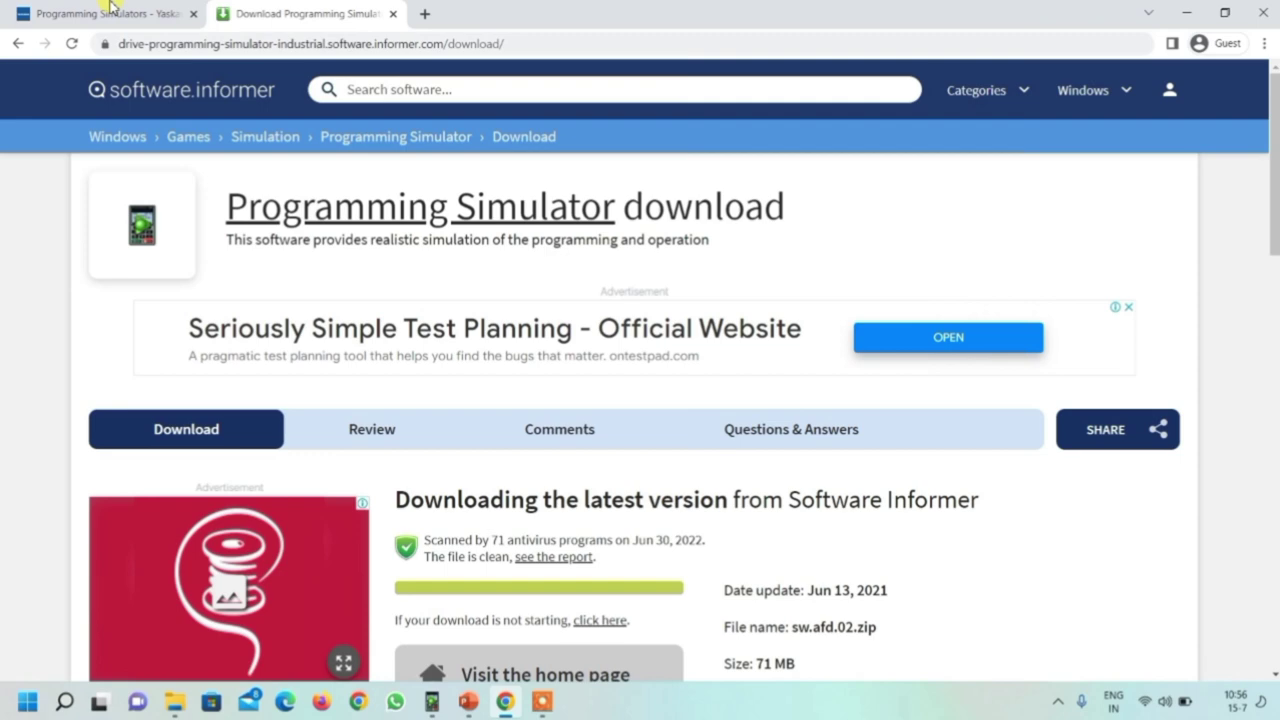
left_click(80, 14)
- Compare the Software Informer and Yaskawa Request Software pages, then close Chrome
scroll(600, 470, "down", 2)
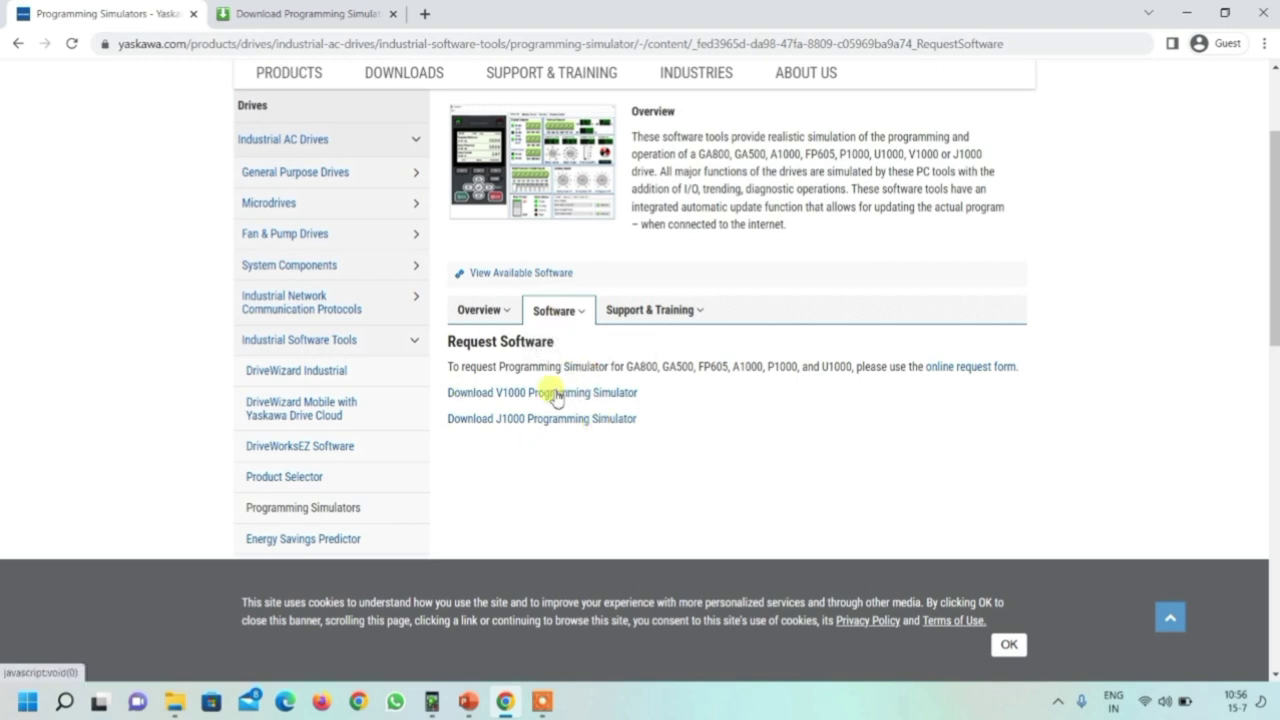
left_click(300, 16)
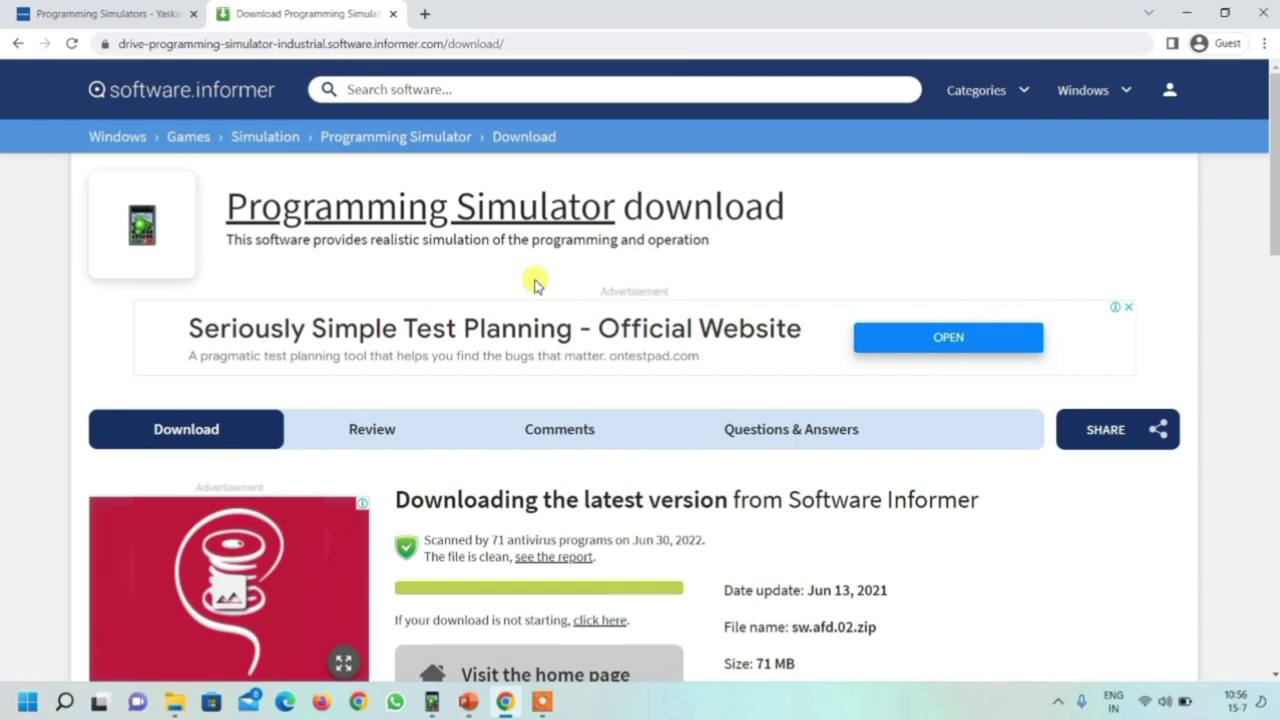
left_click(151, 21)
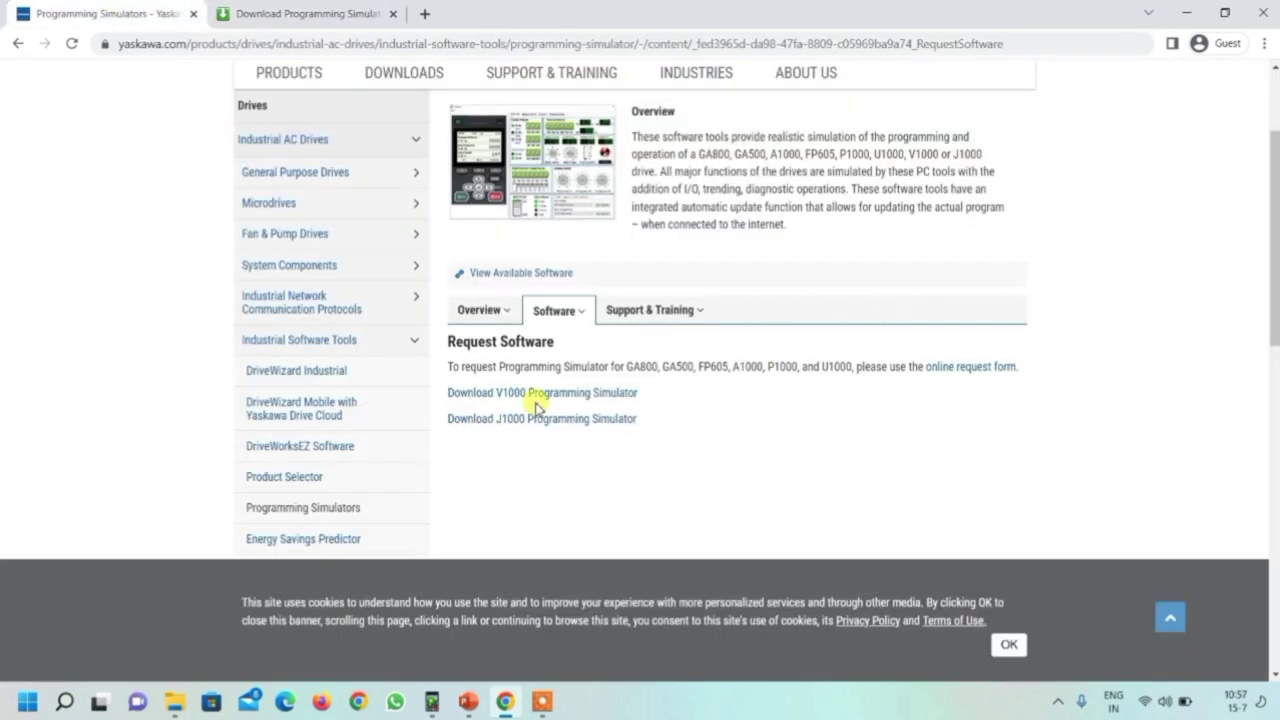
left_click(285, 18)
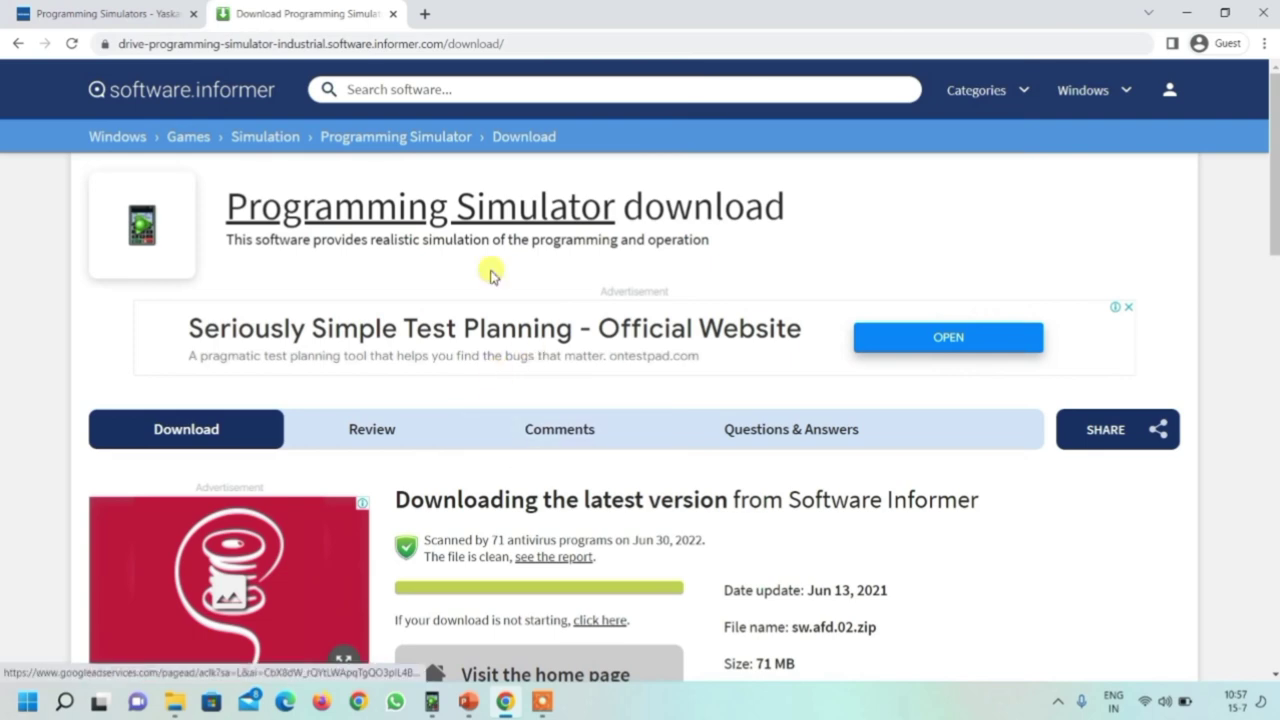
left_click(93, 12)
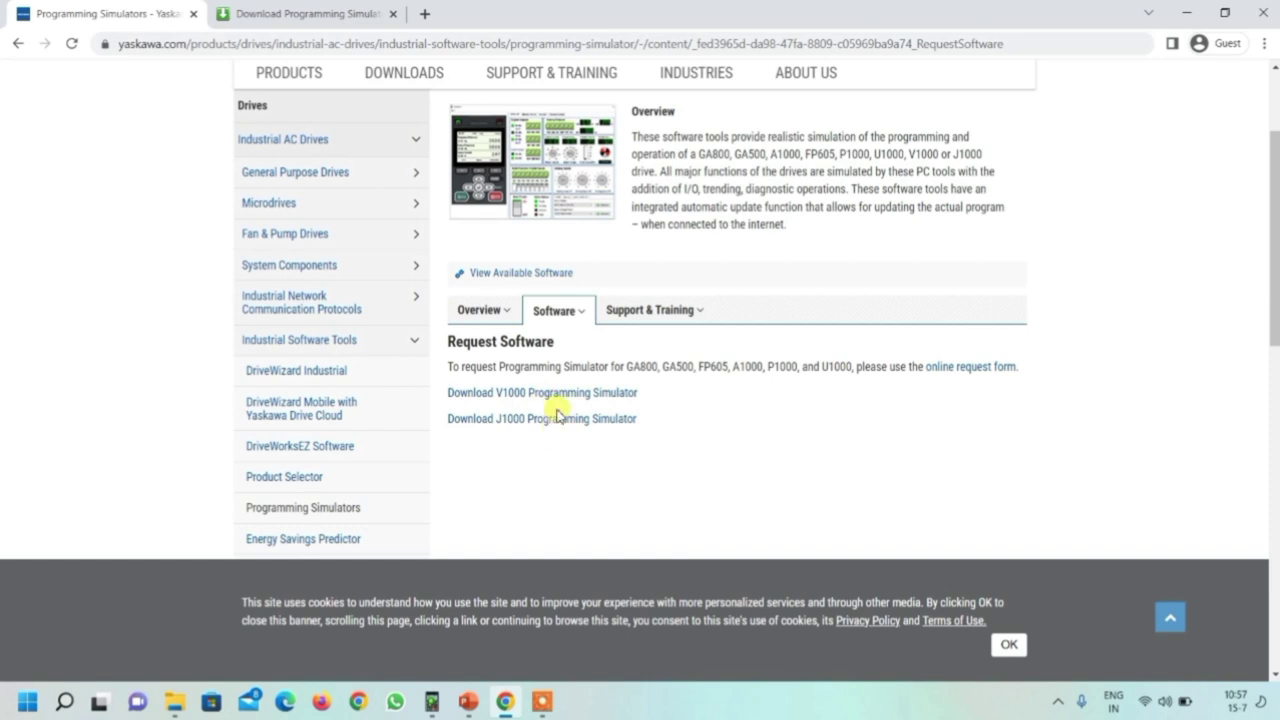
left_click(1265, 13)
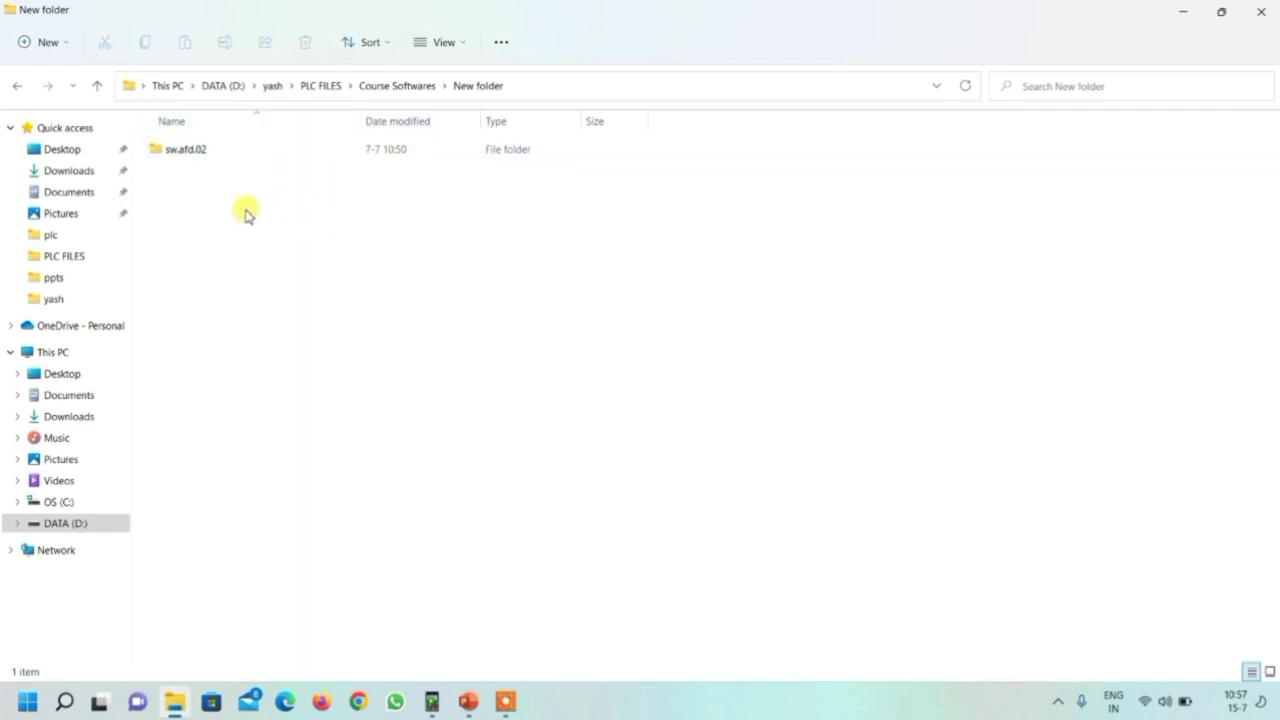
- Open the sw.afd.02 folder and run its setup application
double_click(239, 152)
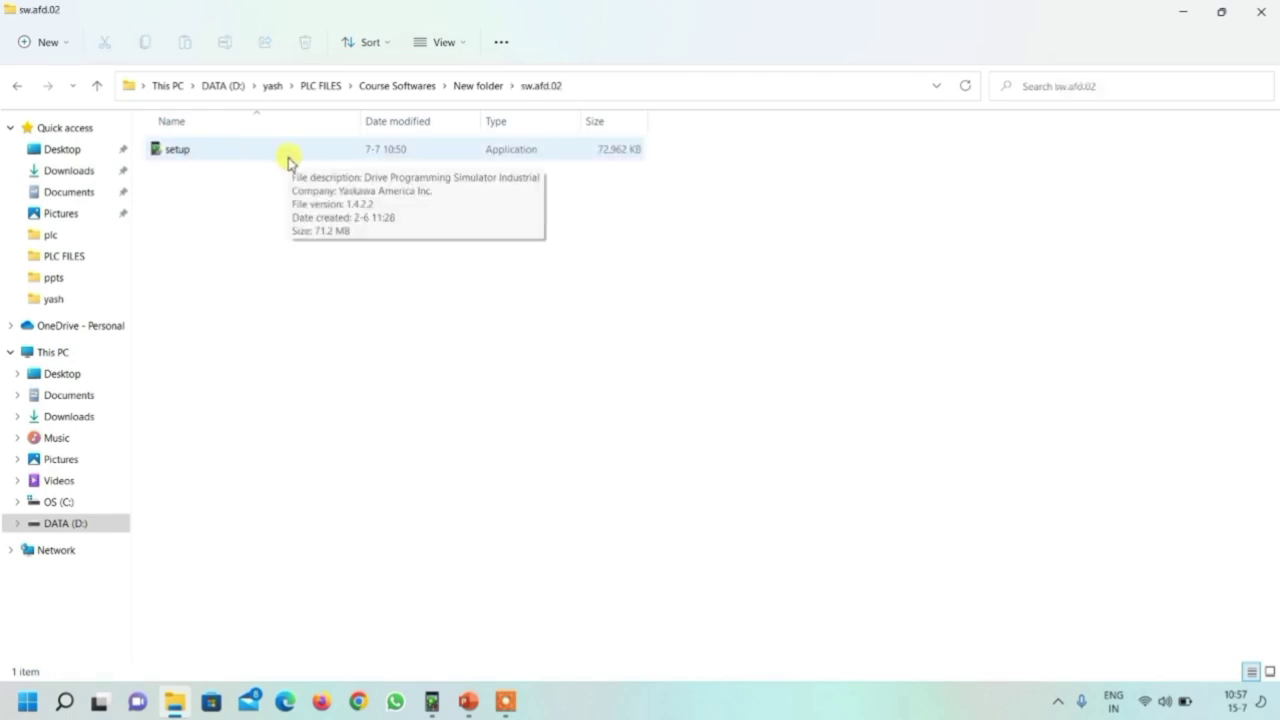
left_click(280, 158)
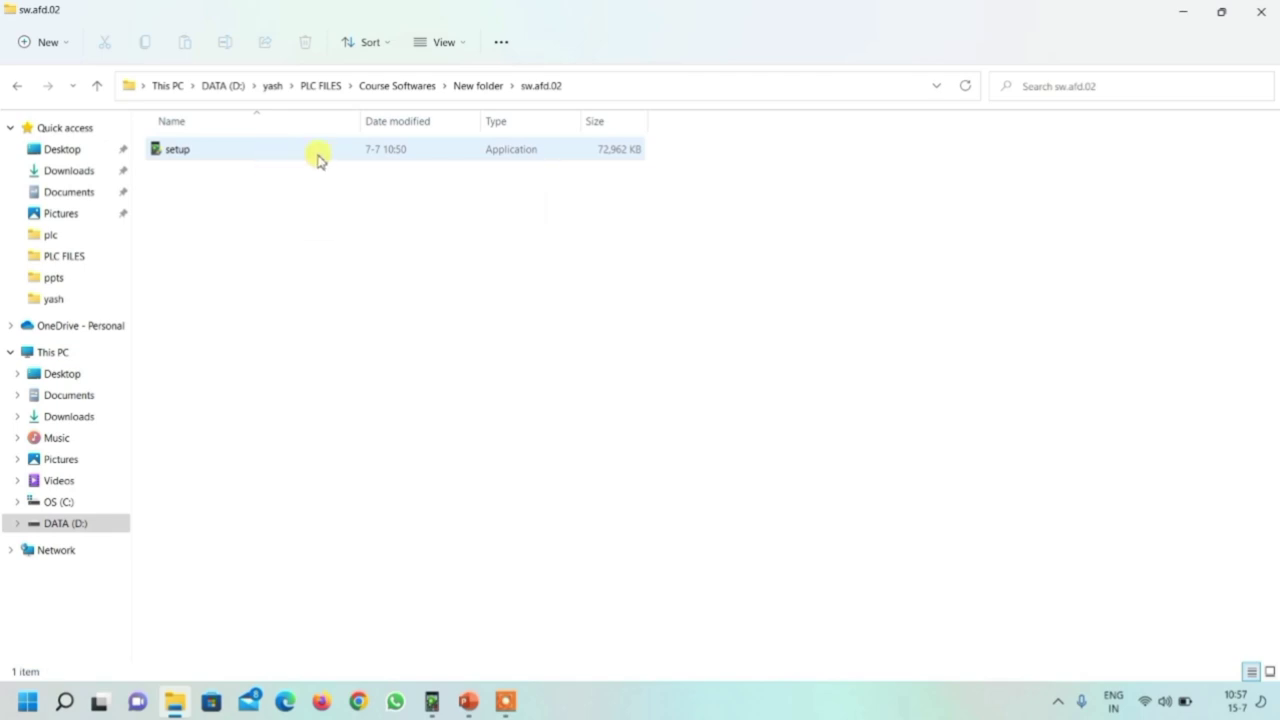
double_click(188, 150)
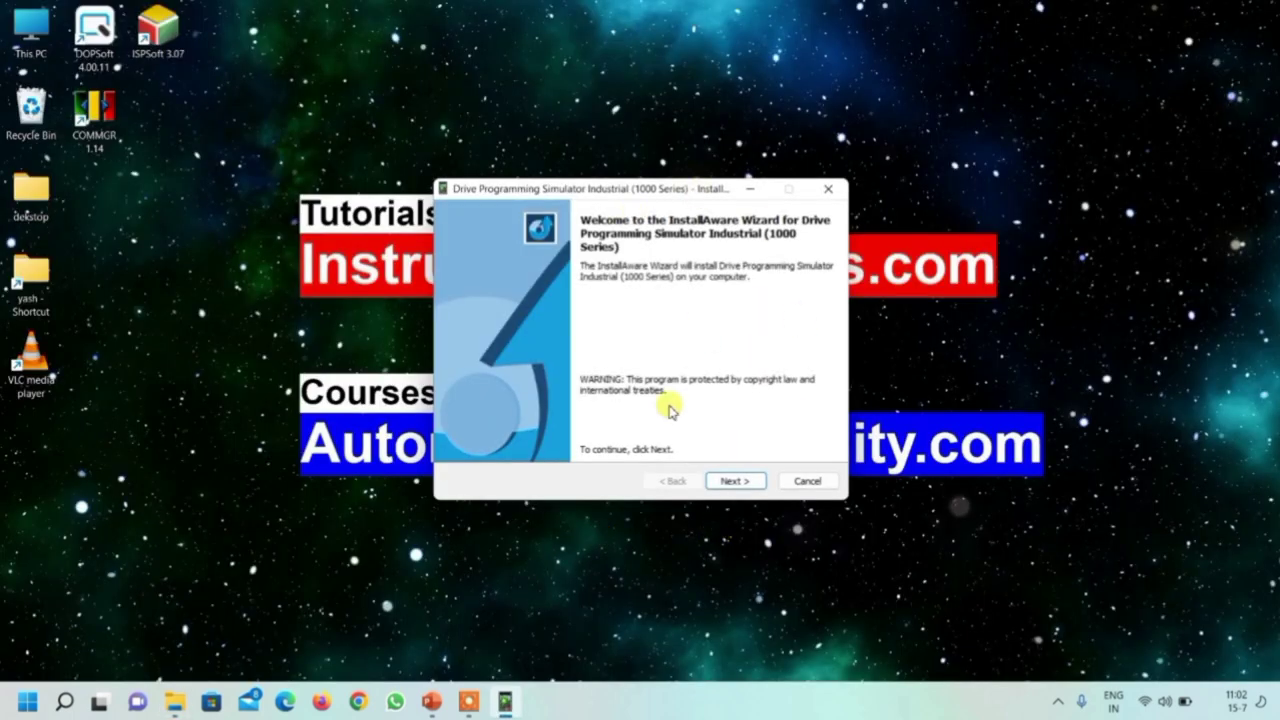
- Accept the license, install into the default destination folder, and finish the wizard
left_click(736, 482)
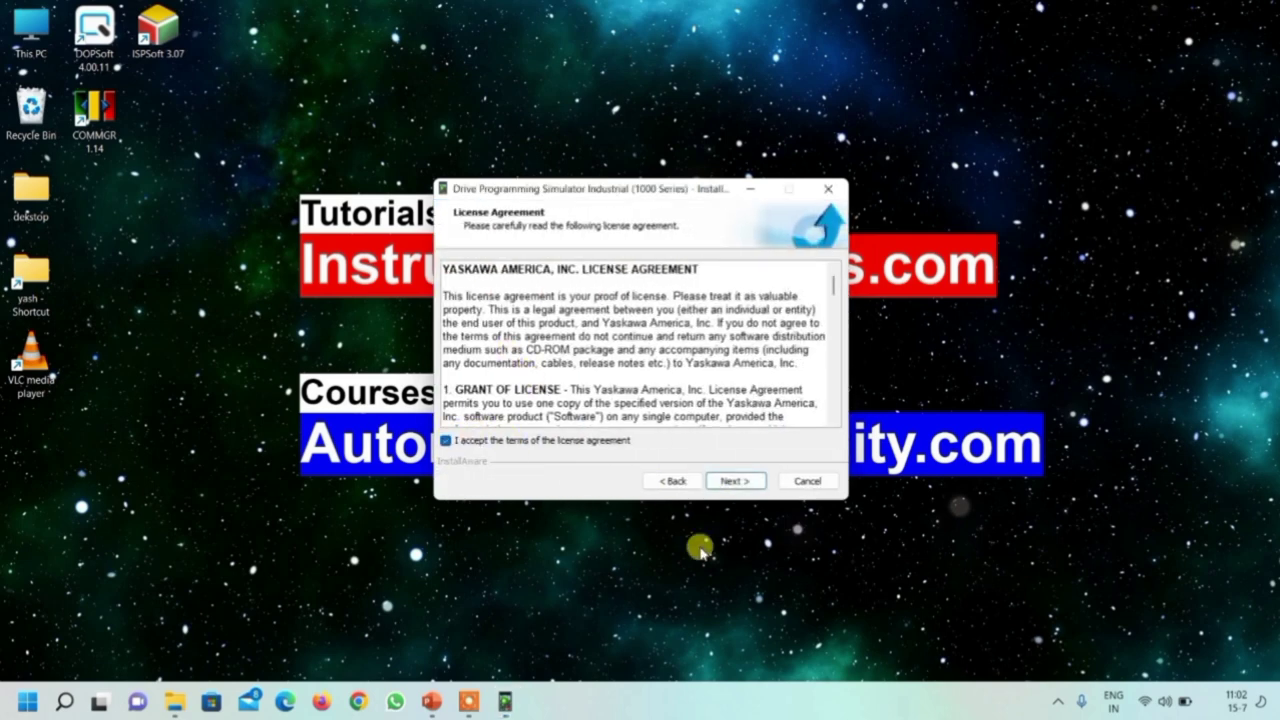
left_click(731, 484)
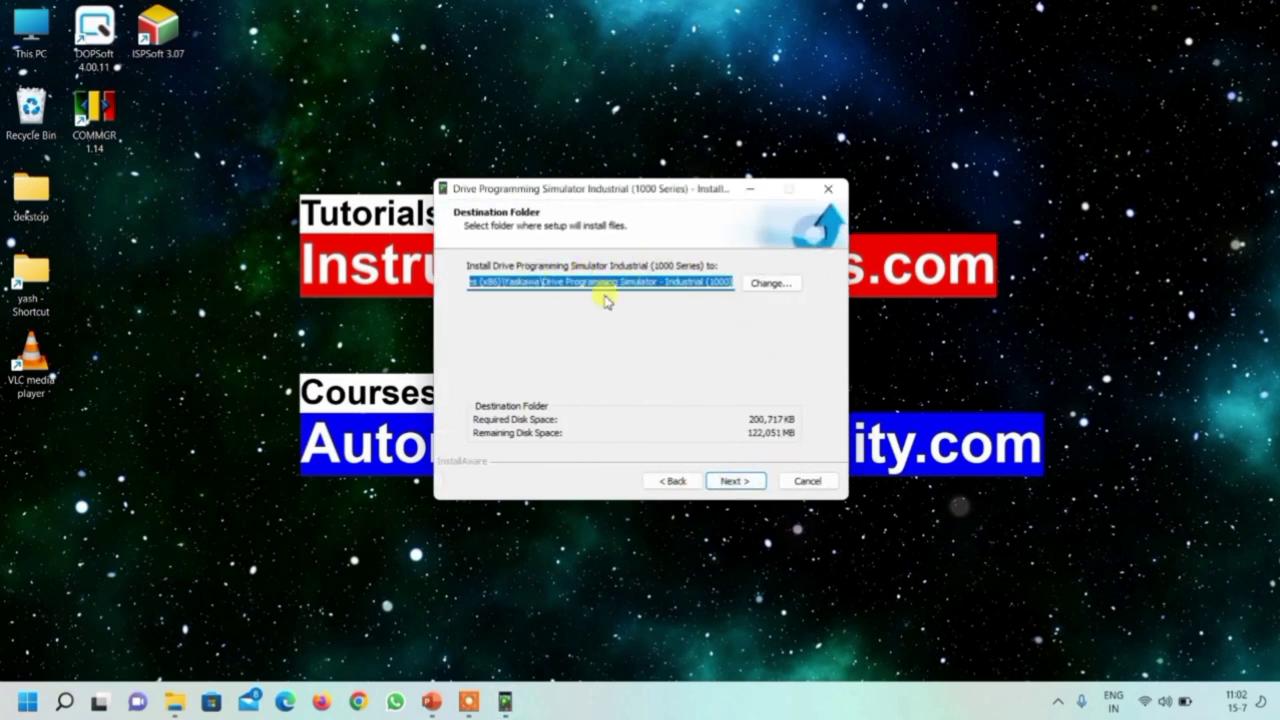
left_click(731, 482)
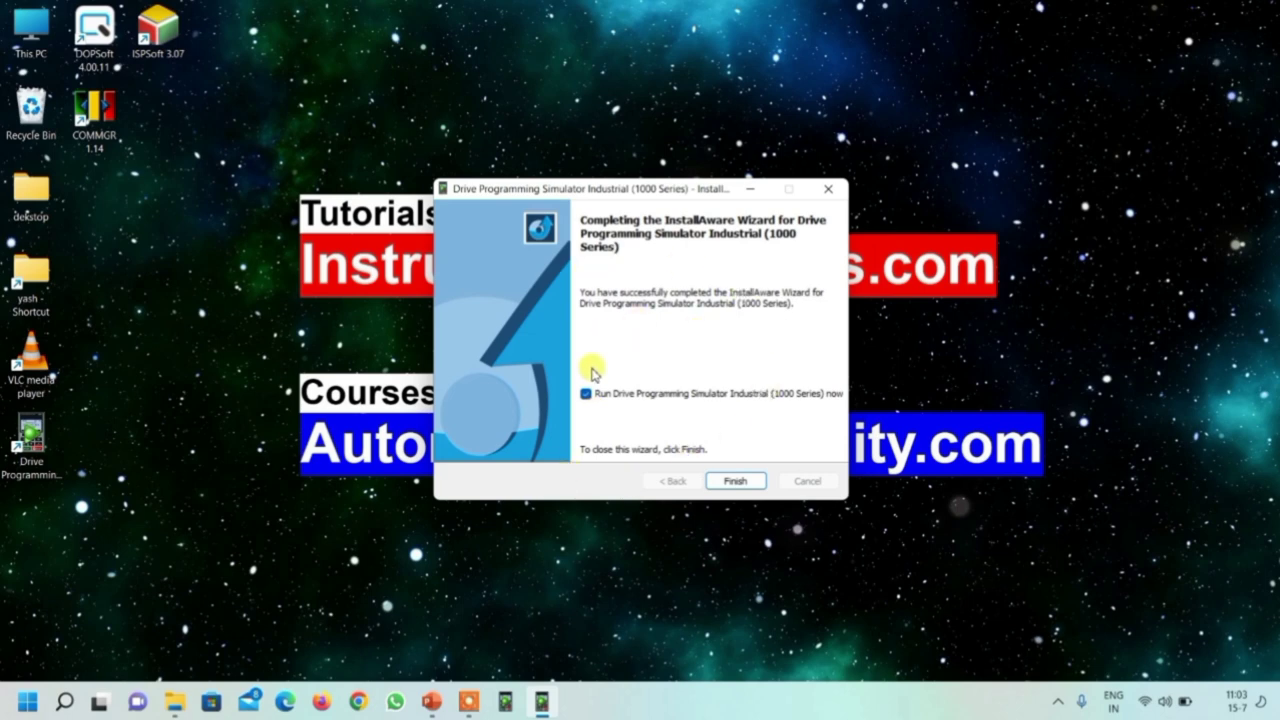
left_click(733, 481)
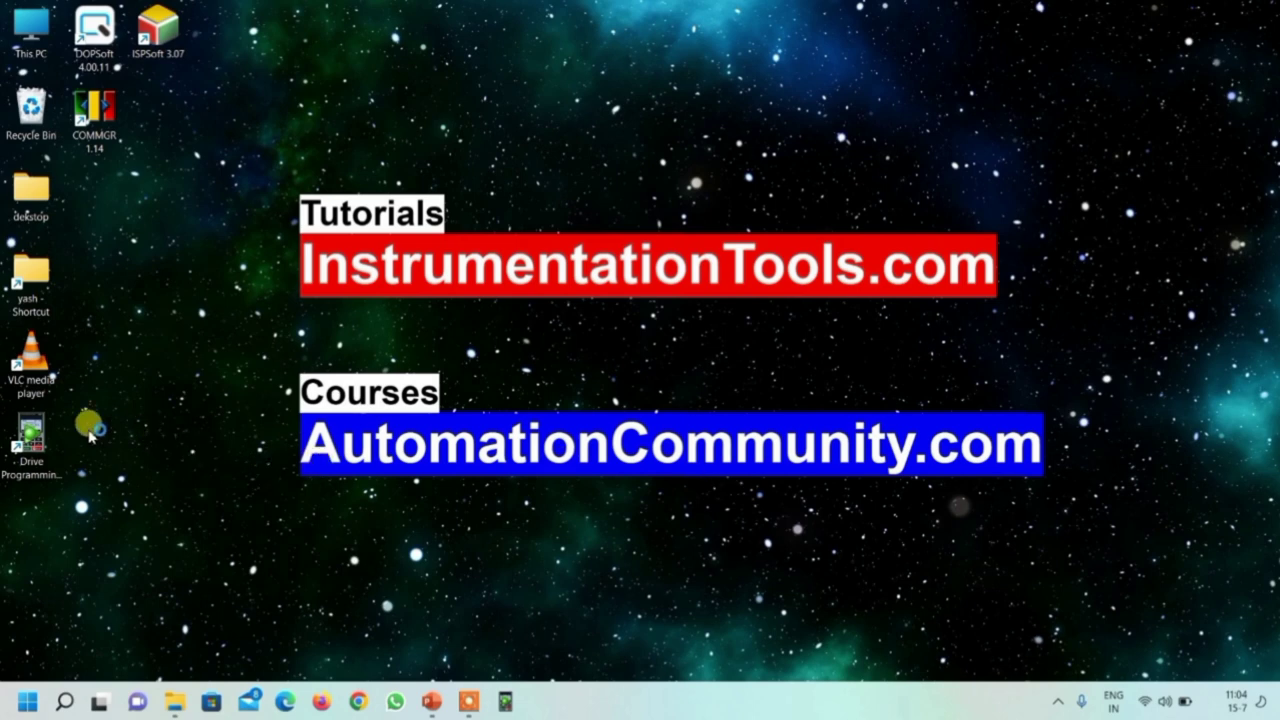
- Launch Drive Programming from the desktop shortcut and create a new project named vfd1
double_click(42, 462)
mouse_move(507, 700)
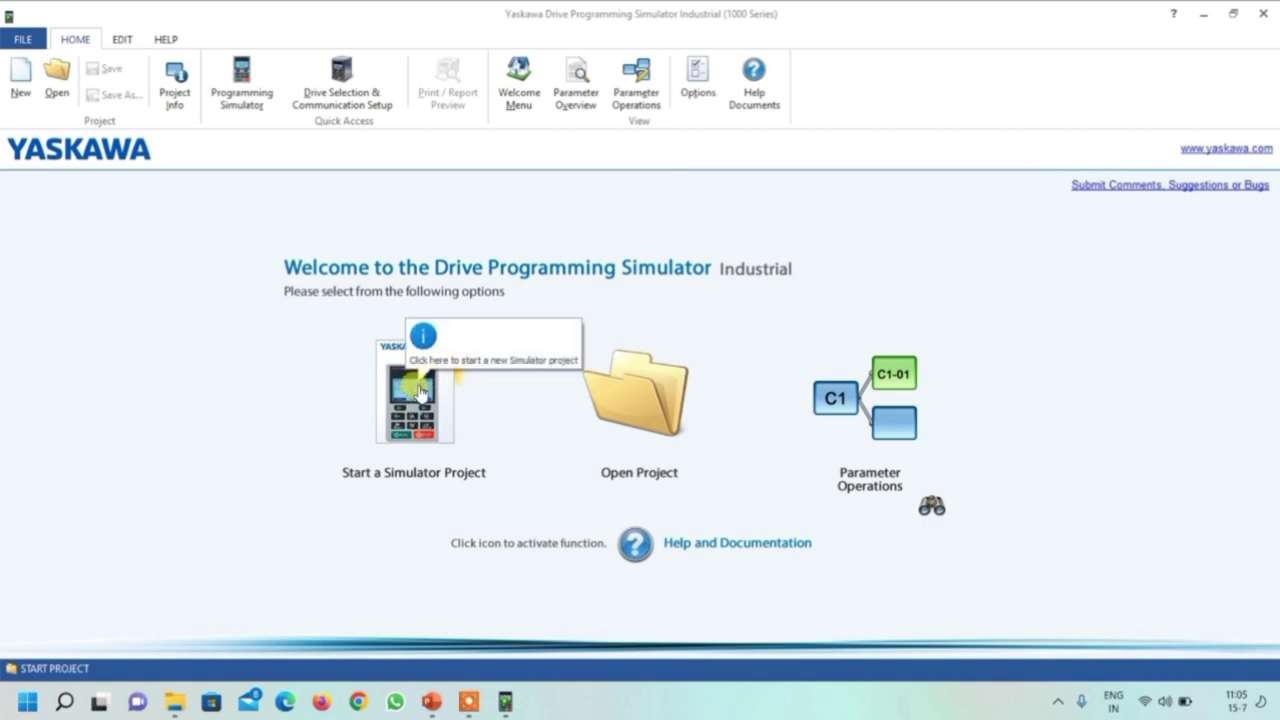
left_click(19, 80)
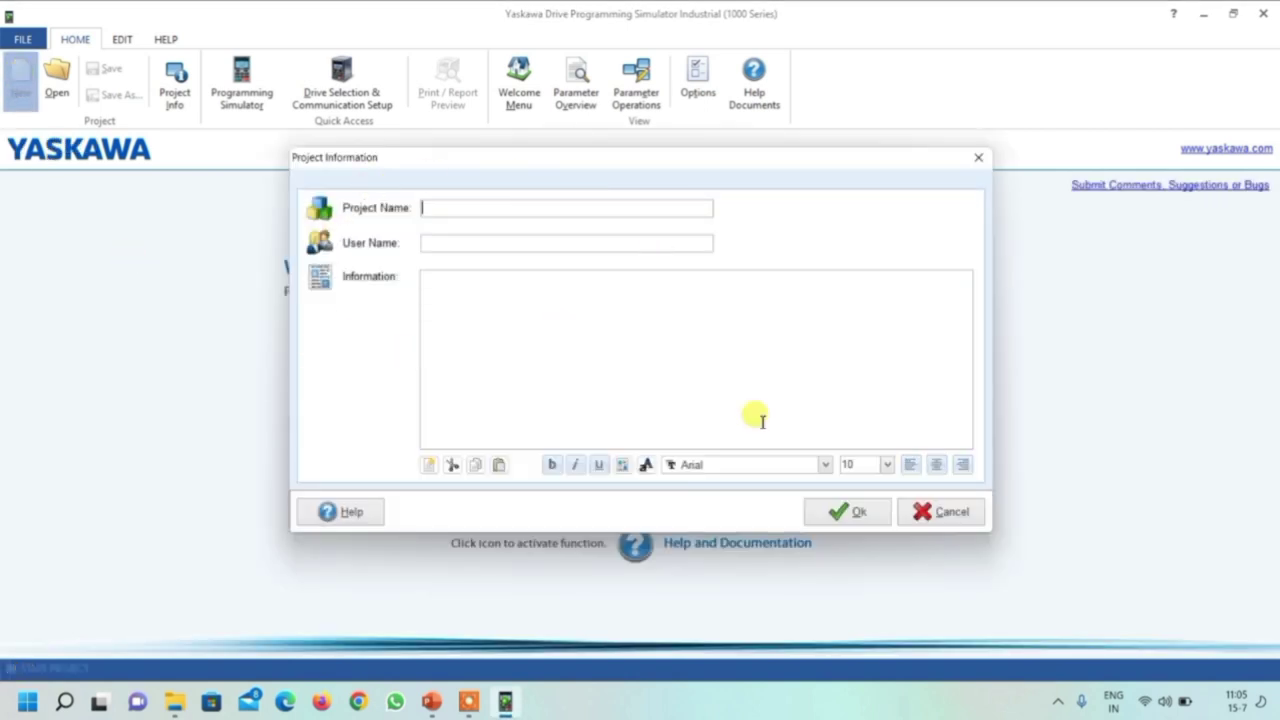
left_click(449, 210)
type("V")
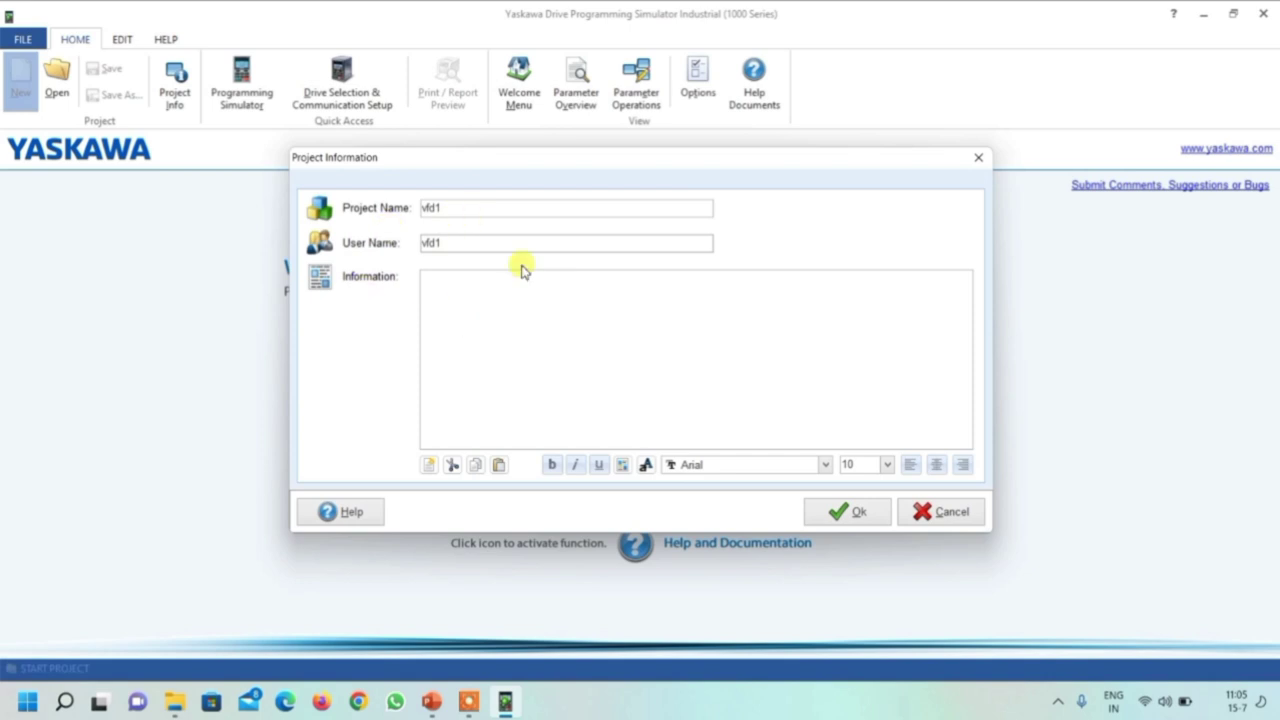
left_click(841, 513)
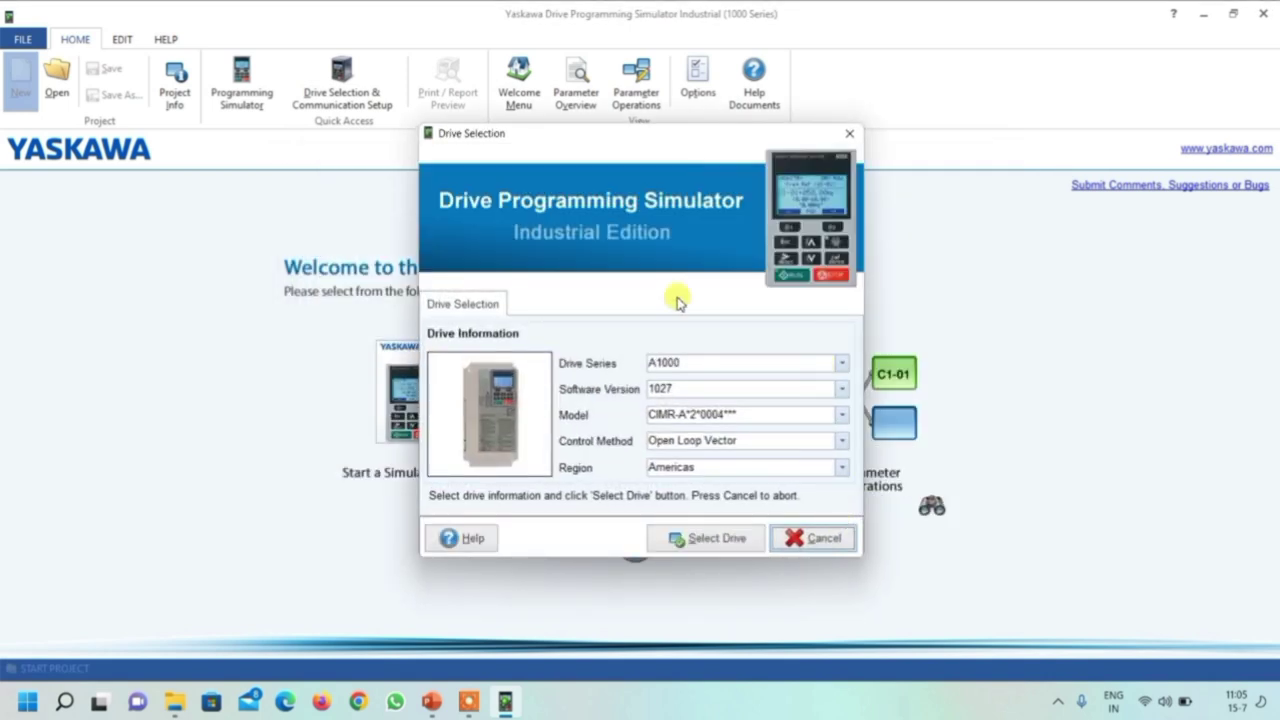
- Select the A1000 drive series with Open Loop Vector control and confirm the drive
left_click(843, 364)
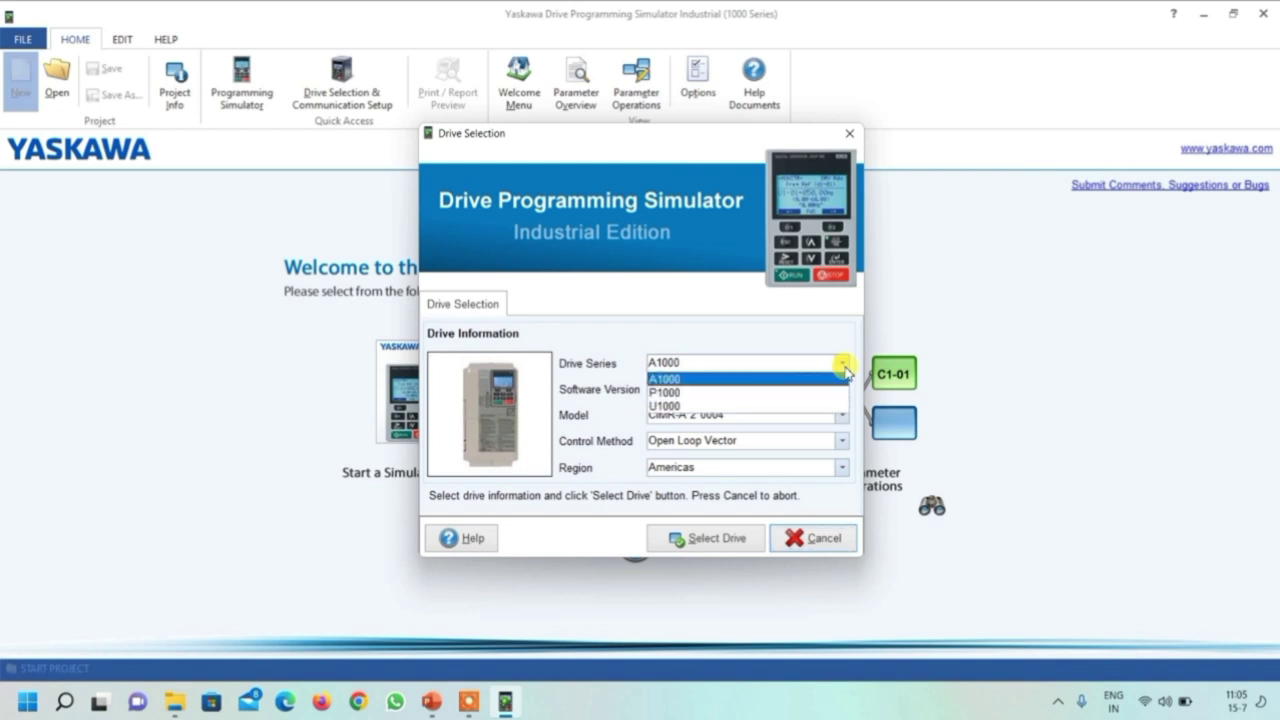
left_click(686, 380)
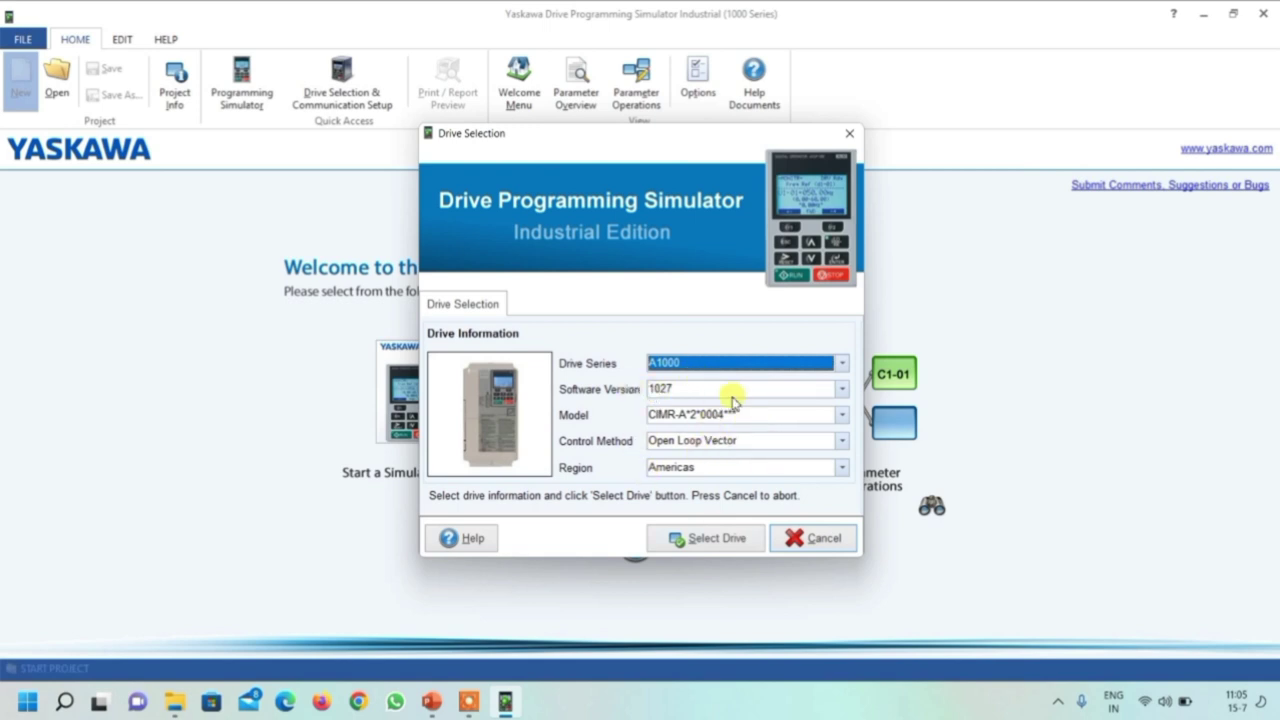
left_click(711, 449)
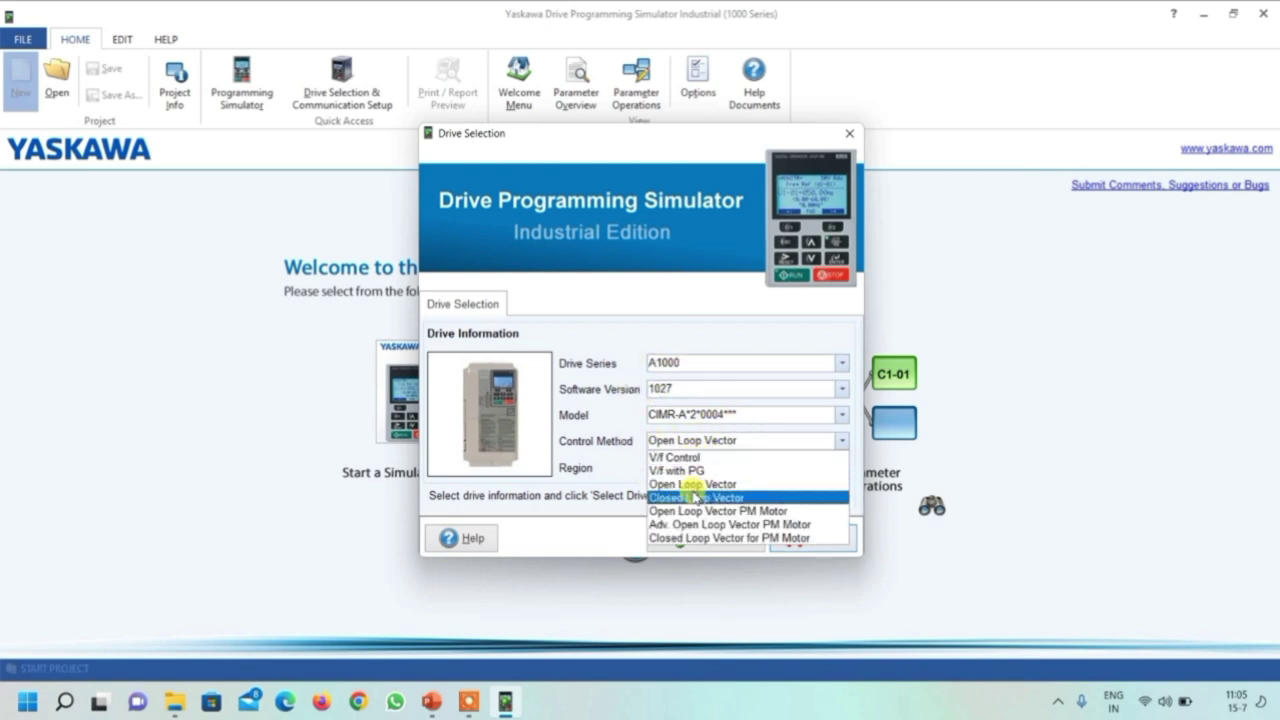
left_click(700, 438)
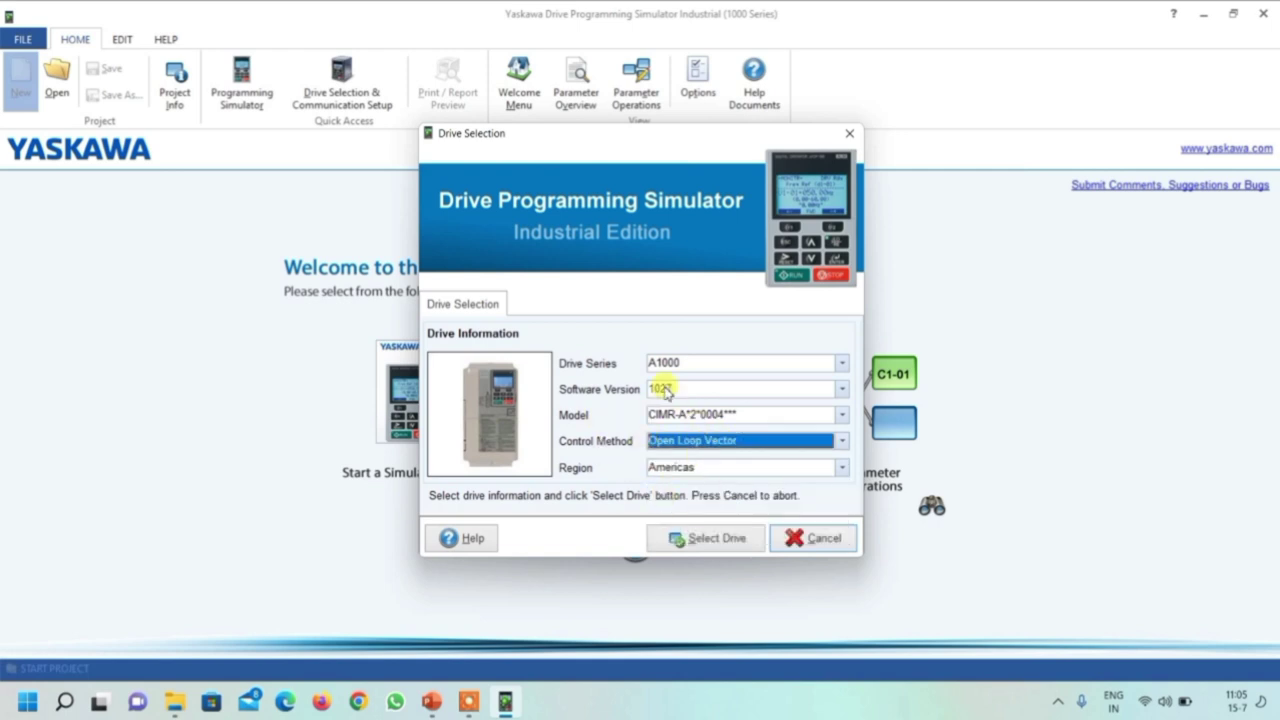
left_click(701, 540)
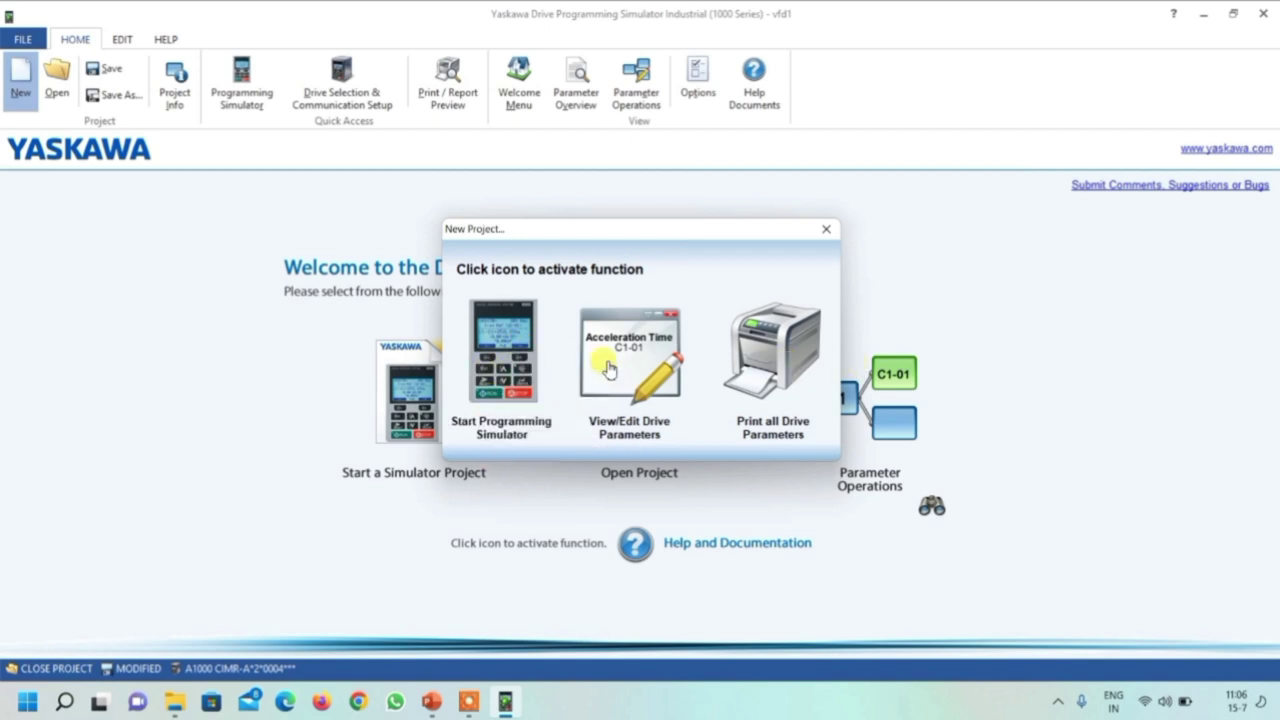
- Load vfd1's A1000 parameter groups for editing, then bring the PowerPoint 'Parameters' slide forward
left_click(632, 432)
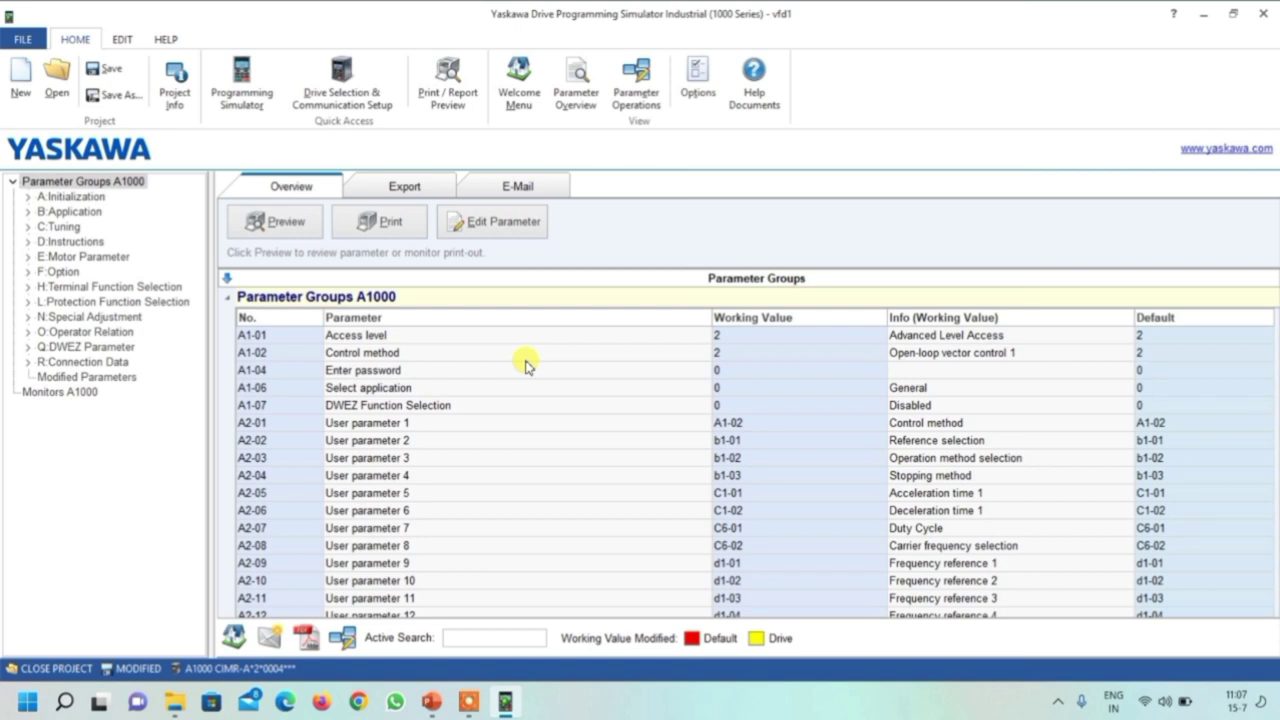
left_click(431, 705)
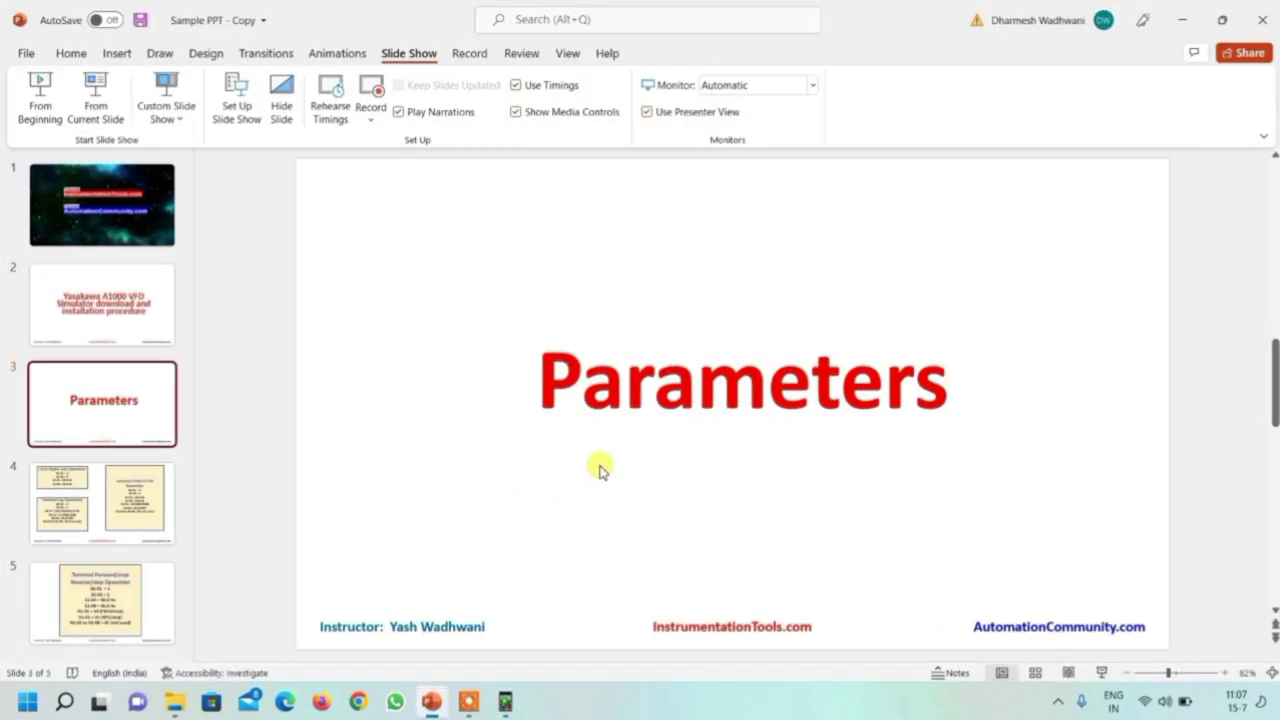
- Review slides 4 and 5, highlighting the Local Digital pad parameters (B1-01/B1-02 = 0, E1-04/E1-06 = 50.0 Hz)
scroll(625, 462, "down", 1)
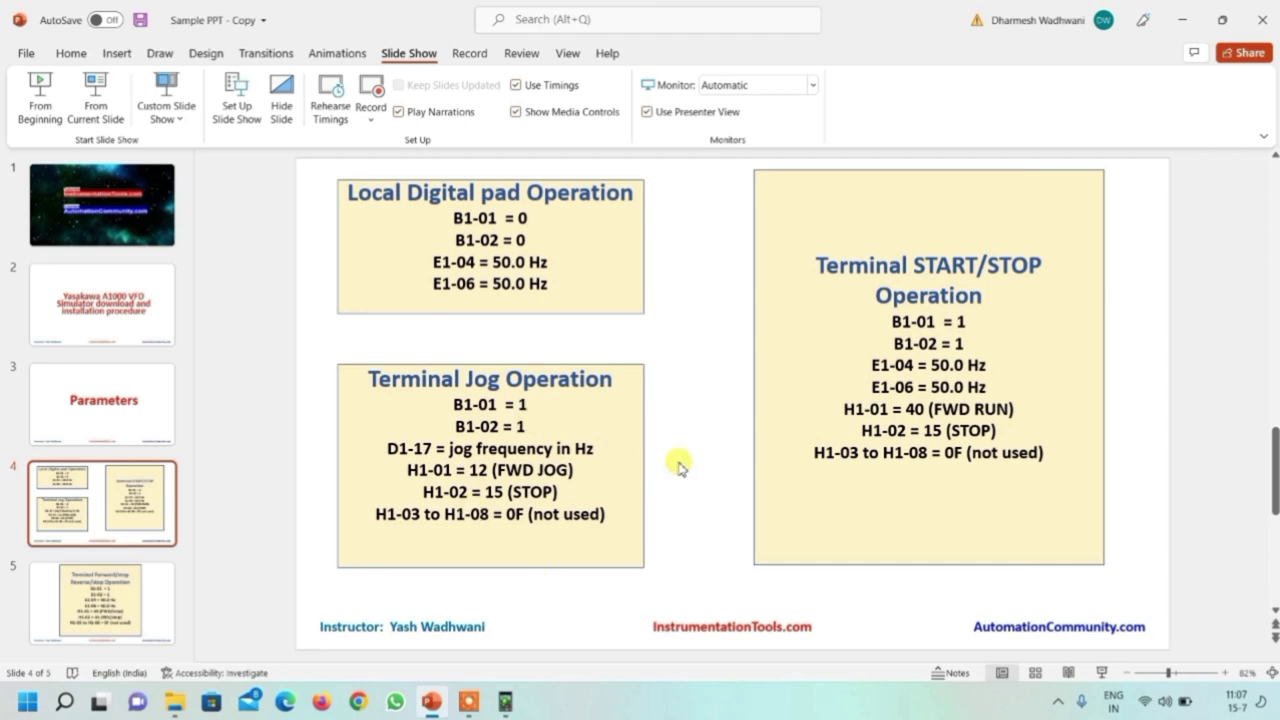
scroll(678, 466, "down", 1)
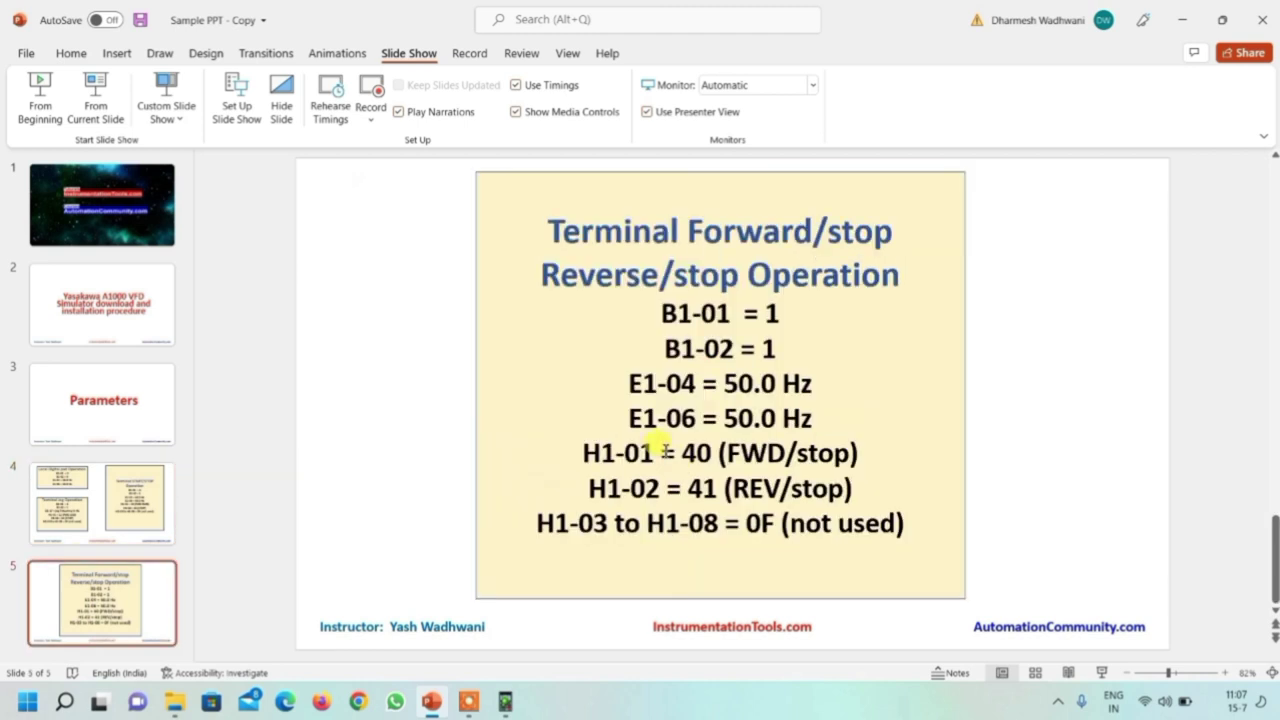
scroll(610, 460, "up", 1)
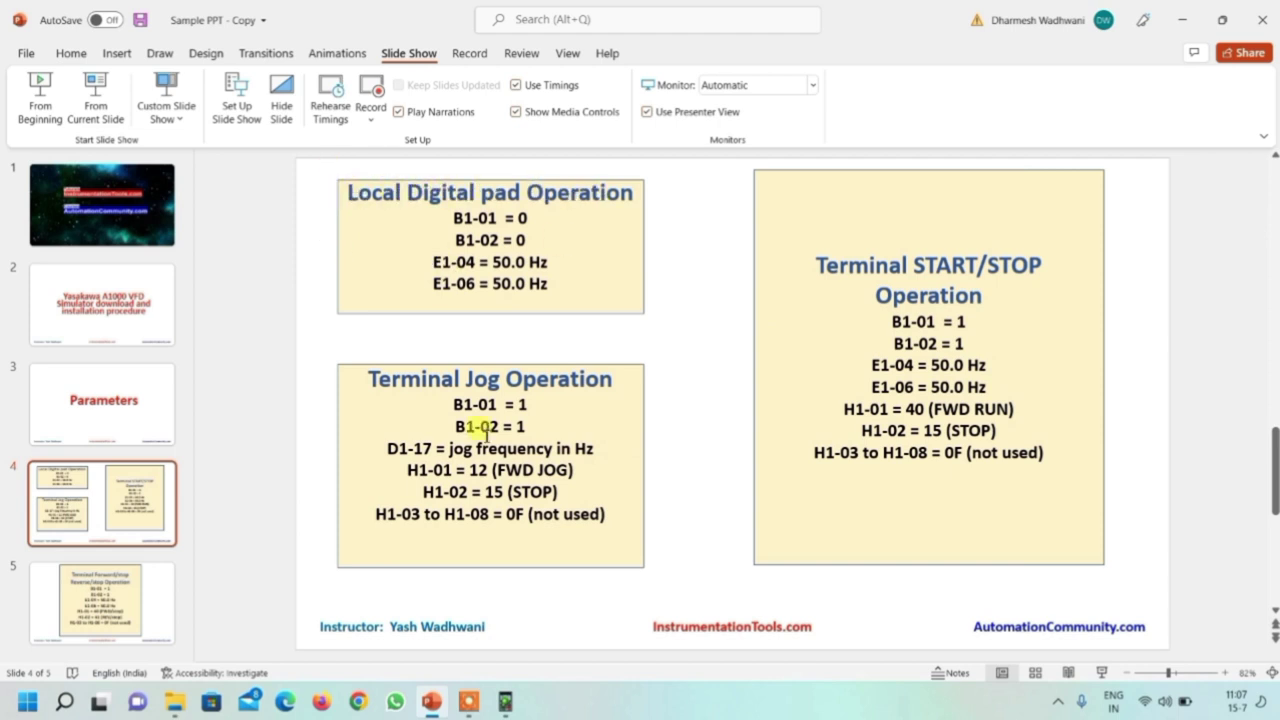
left_click_drag(549, 284, 452, 219)
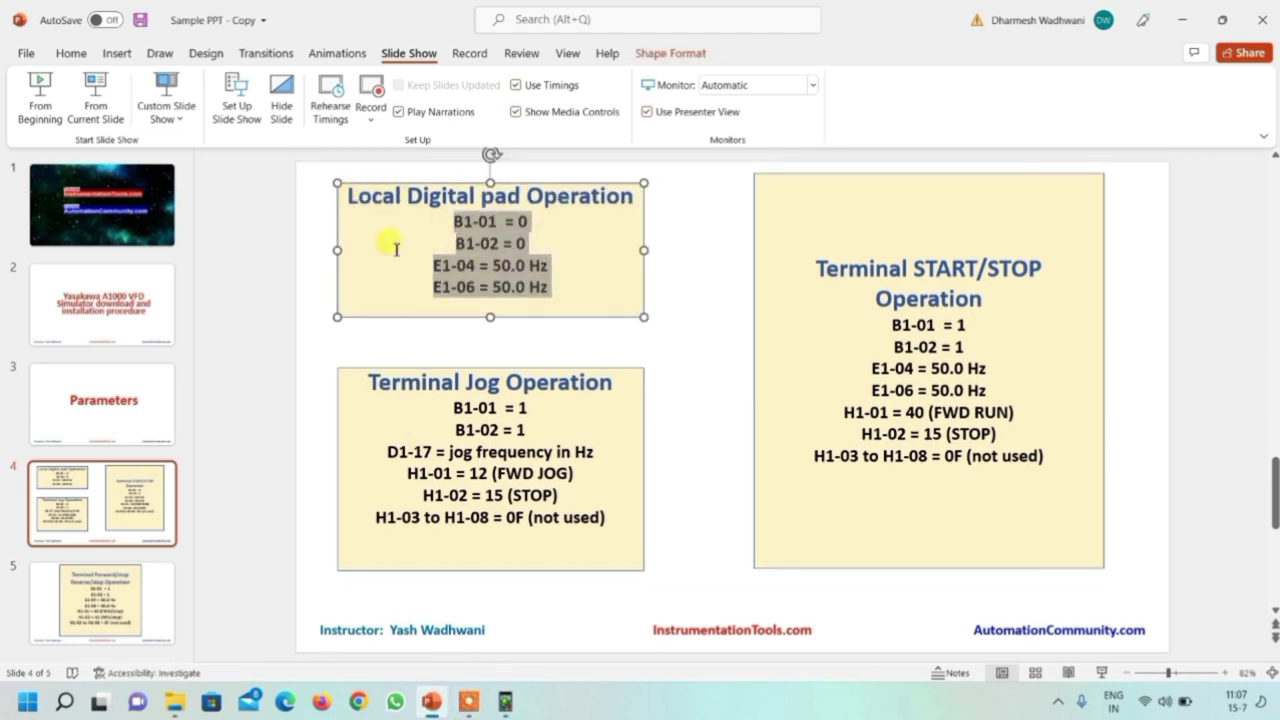
left_click(505, 701)
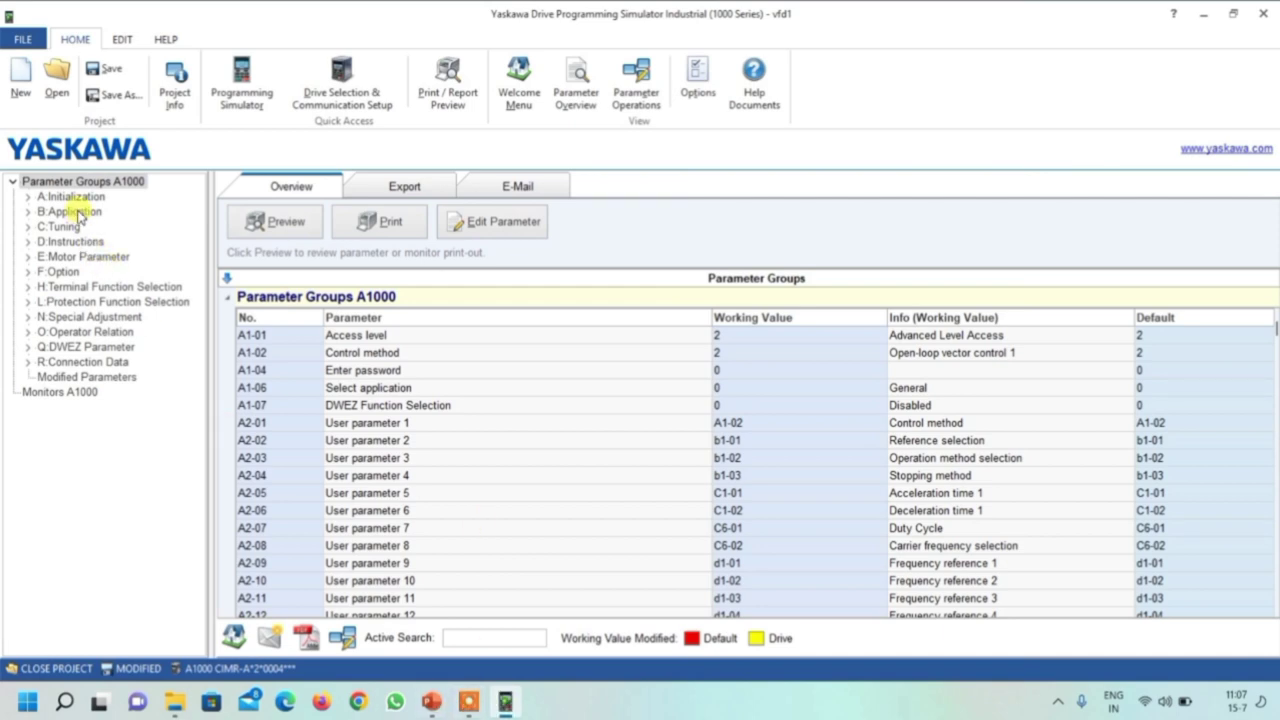
- Clear the text selection on PowerPoint slide 4 and return to the Yaskawa project
left_click(438, 704)
left_click(515, 320)
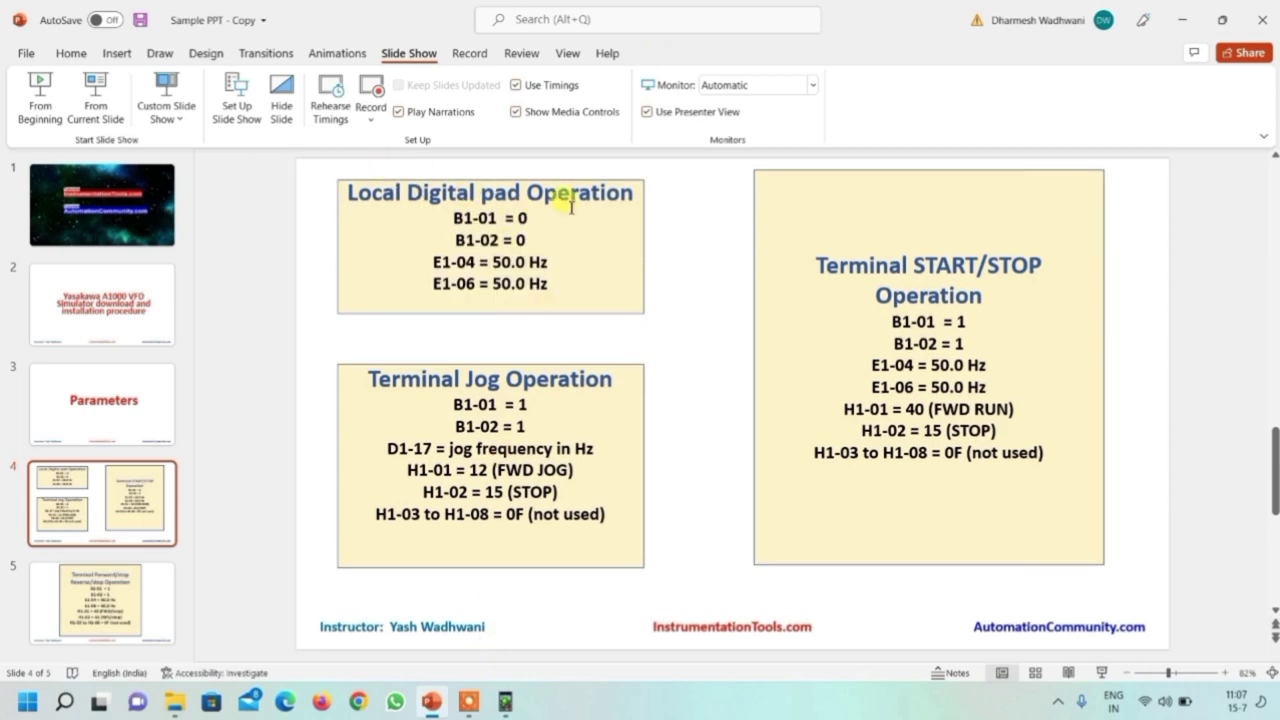
left_click(505, 702)
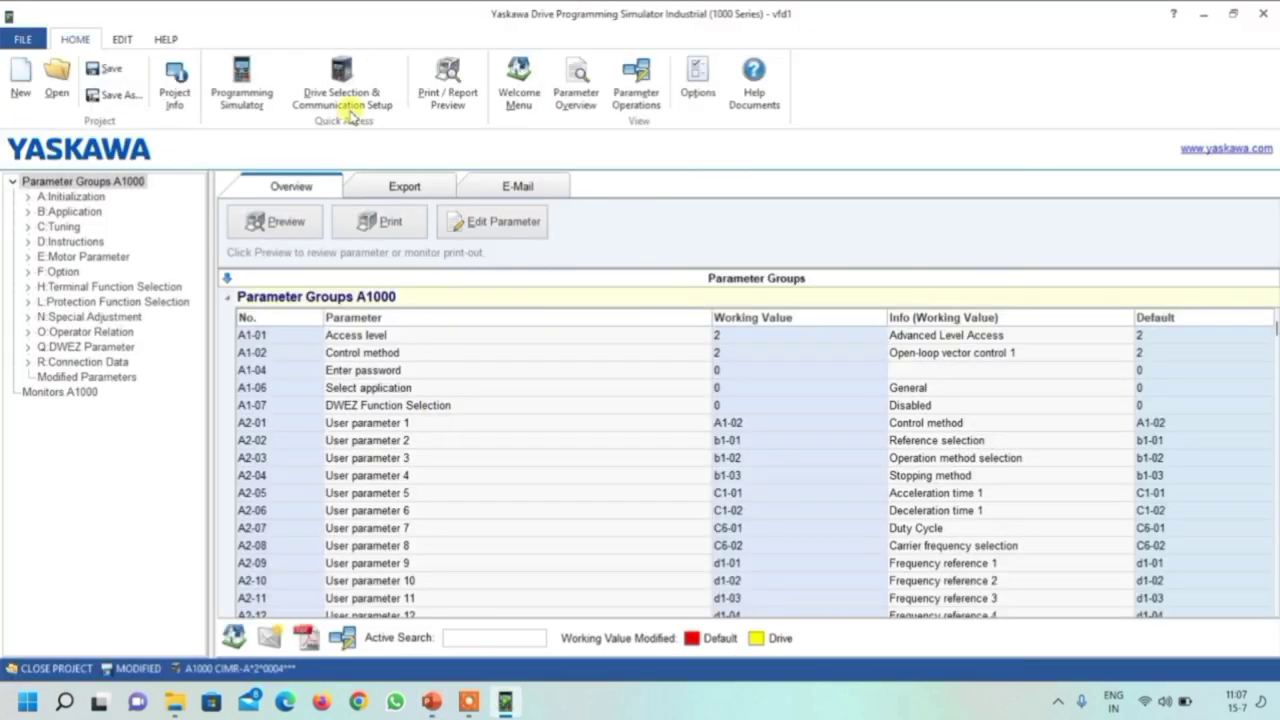
- Open the Programming Simulator with its JVOP-180 operator, dismiss its notes, and return to slide 4
left_click(243, 85)
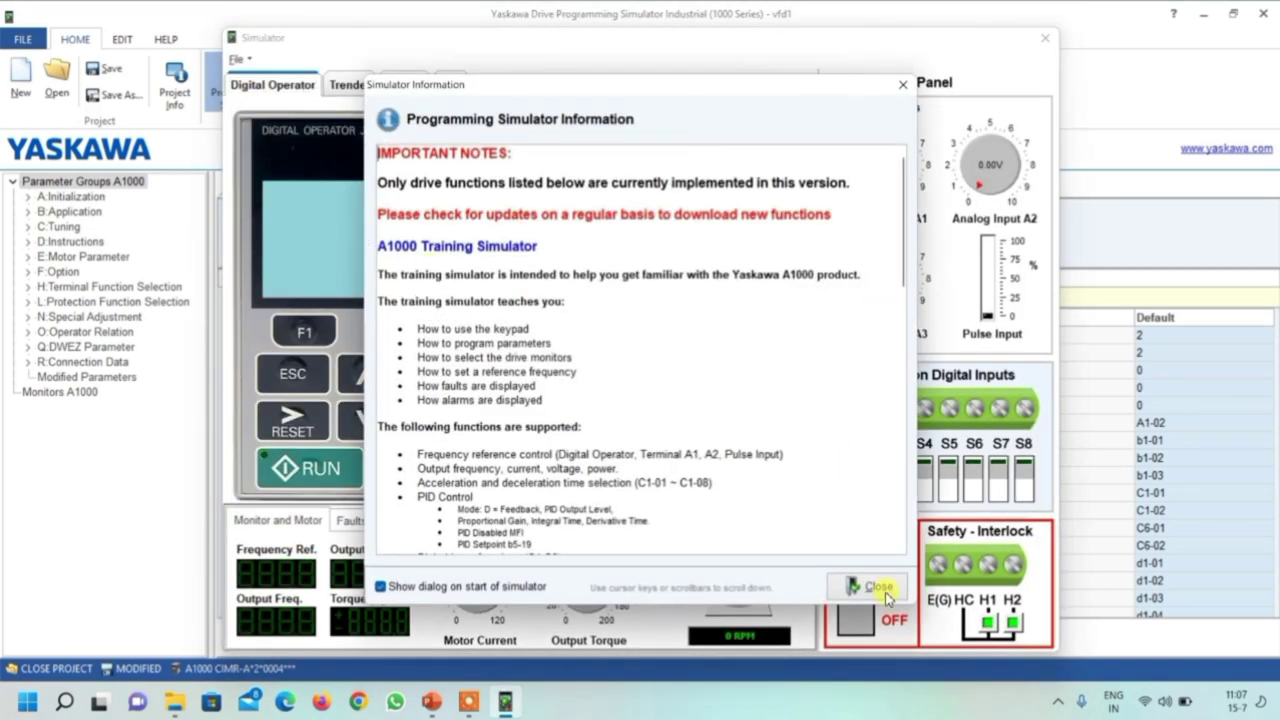
left_click(878, 587)
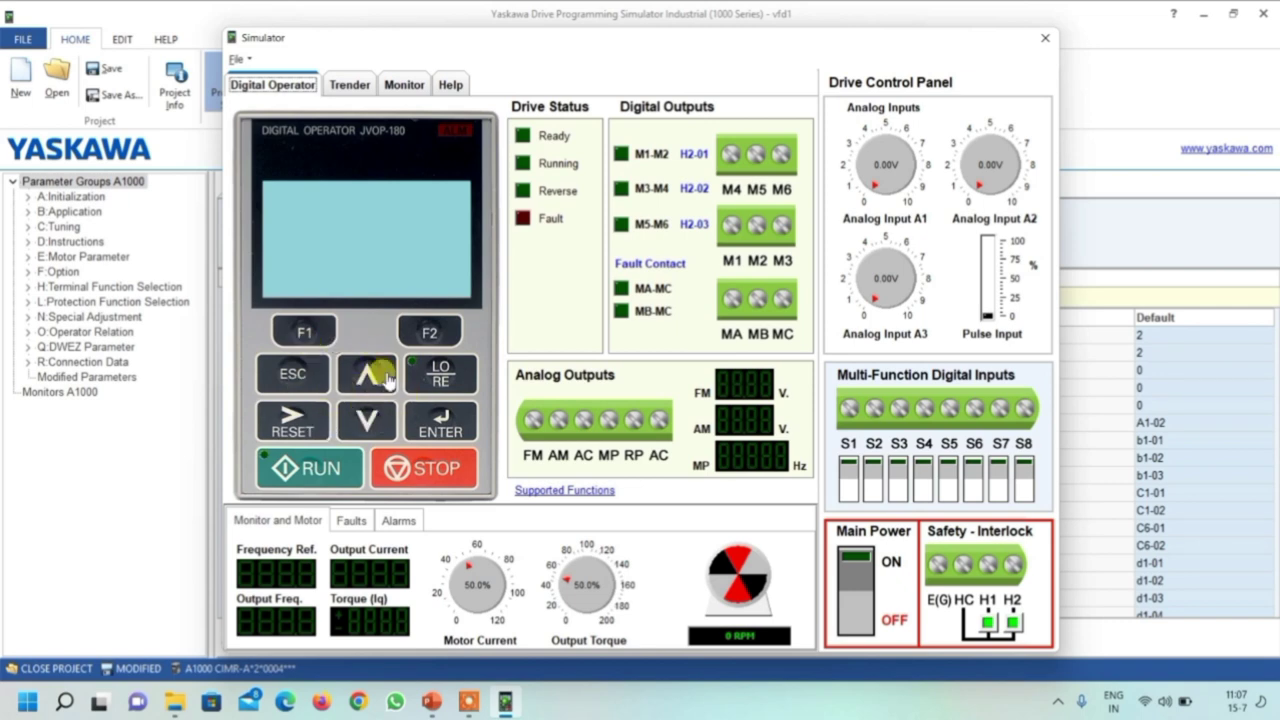
left_click(433, 703)
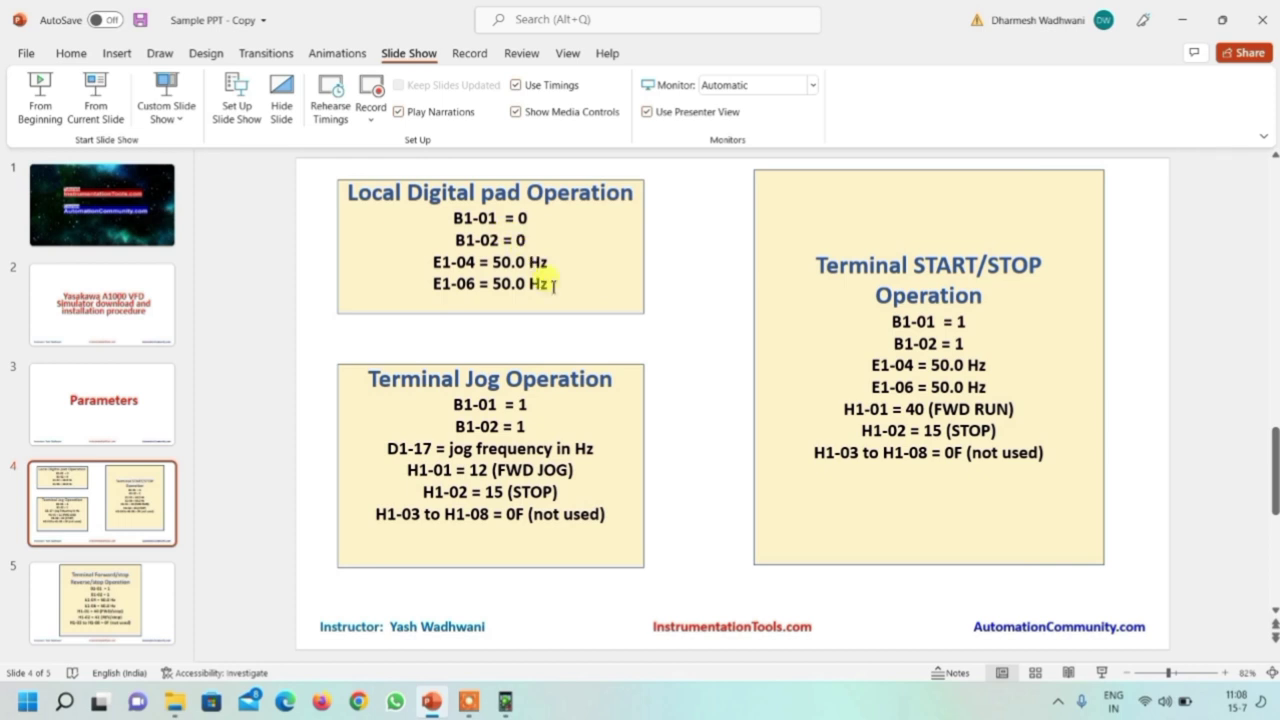
- Highlight the Local Digital pad B1-01/B1-02 and E1-04/E1-06 lines, then return to the simulator
left_click_drag(447, 212, 490, 250)
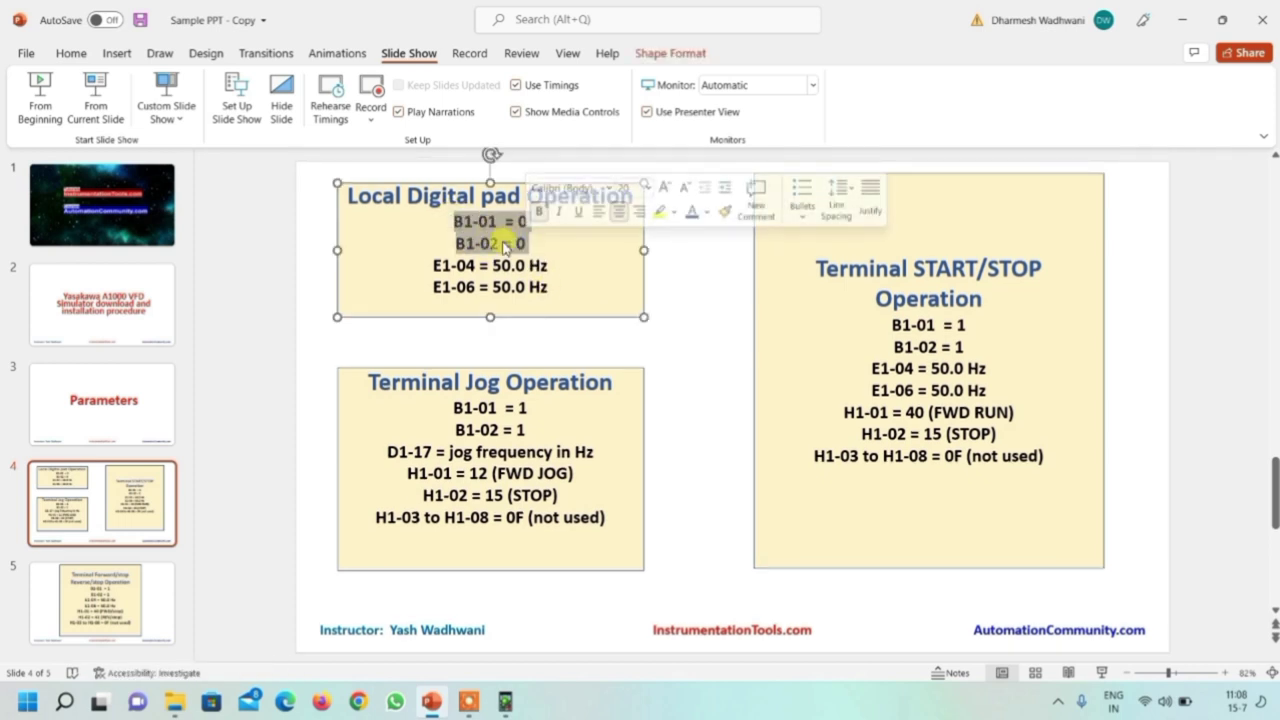
left_click_drag(434, 263, 537, 288)
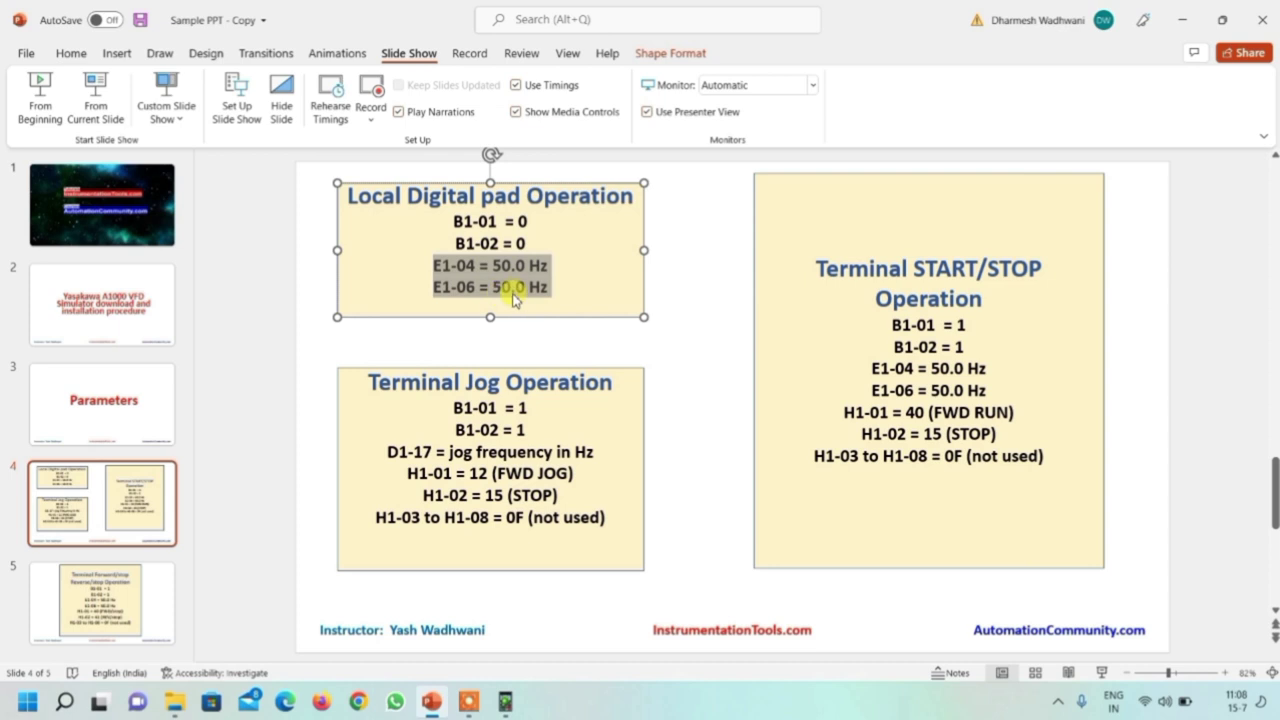
left_click(561, 289)
left_click_drag(543, 289, 452, 215)
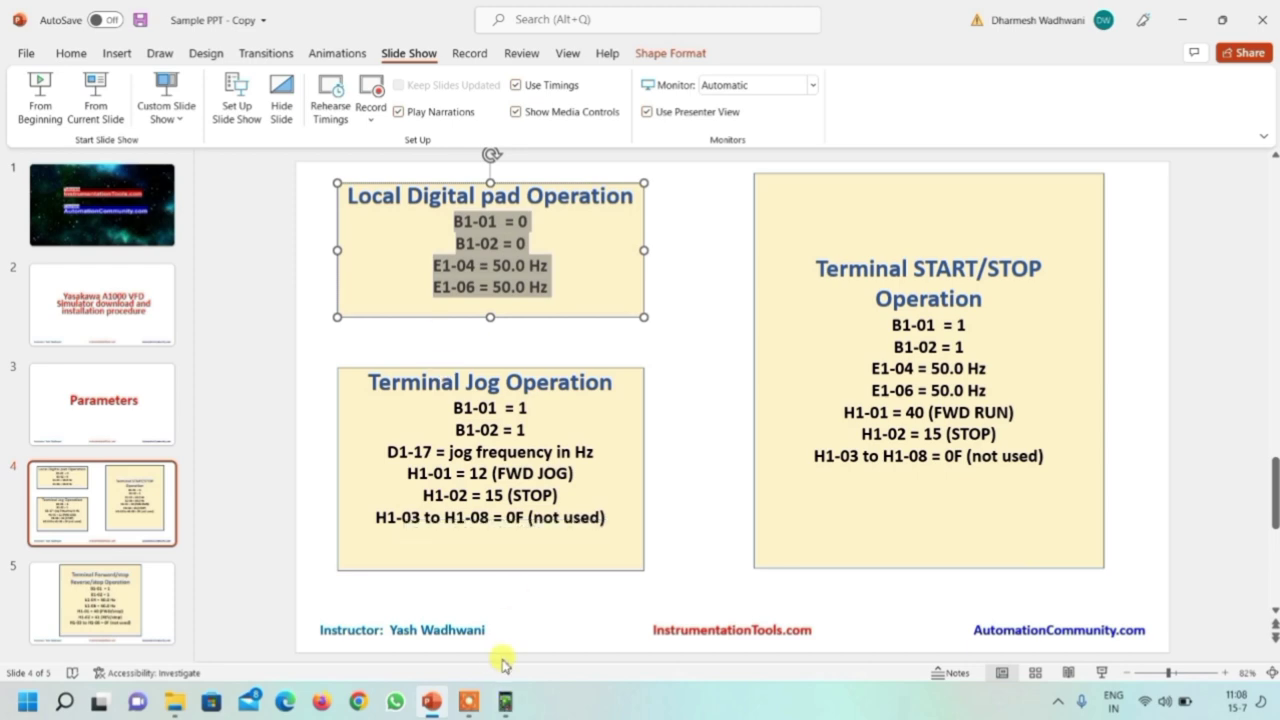
left_click(506, 706)
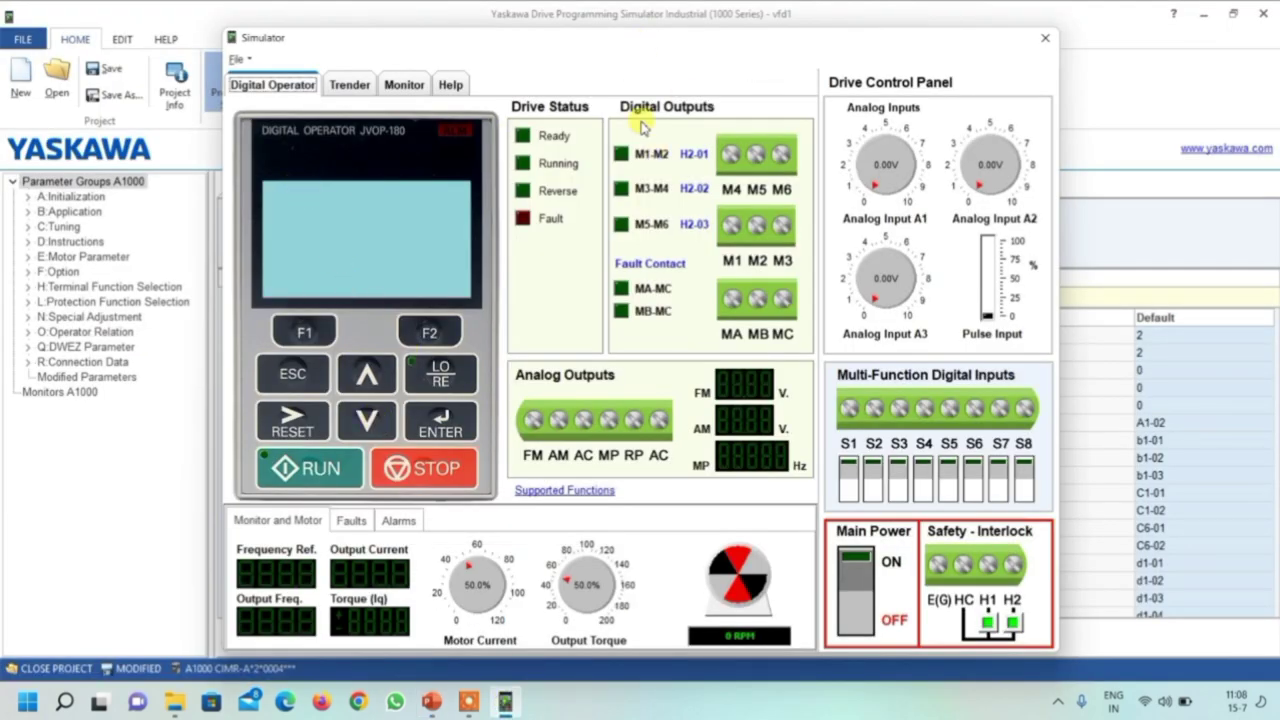
- Close the simulator and save b1-01 Reference selection as 00:Digital operator
left_click(1043, 40)
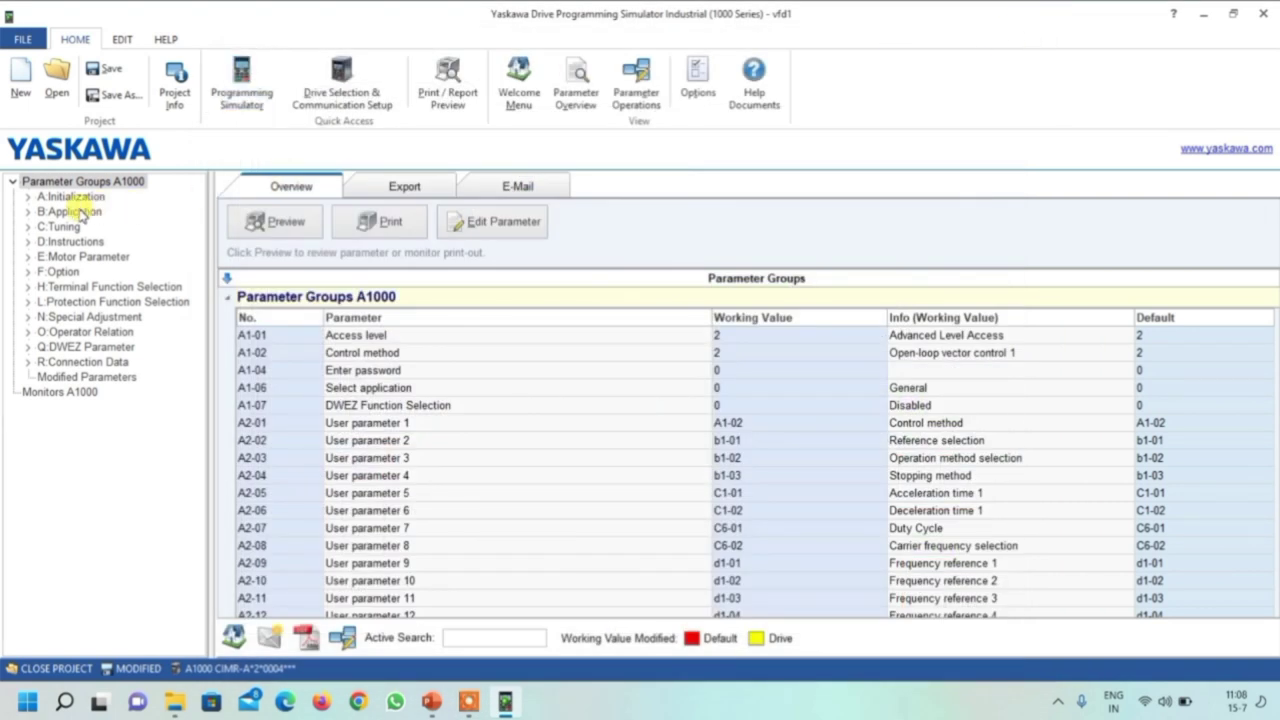
left_click(80, 212)
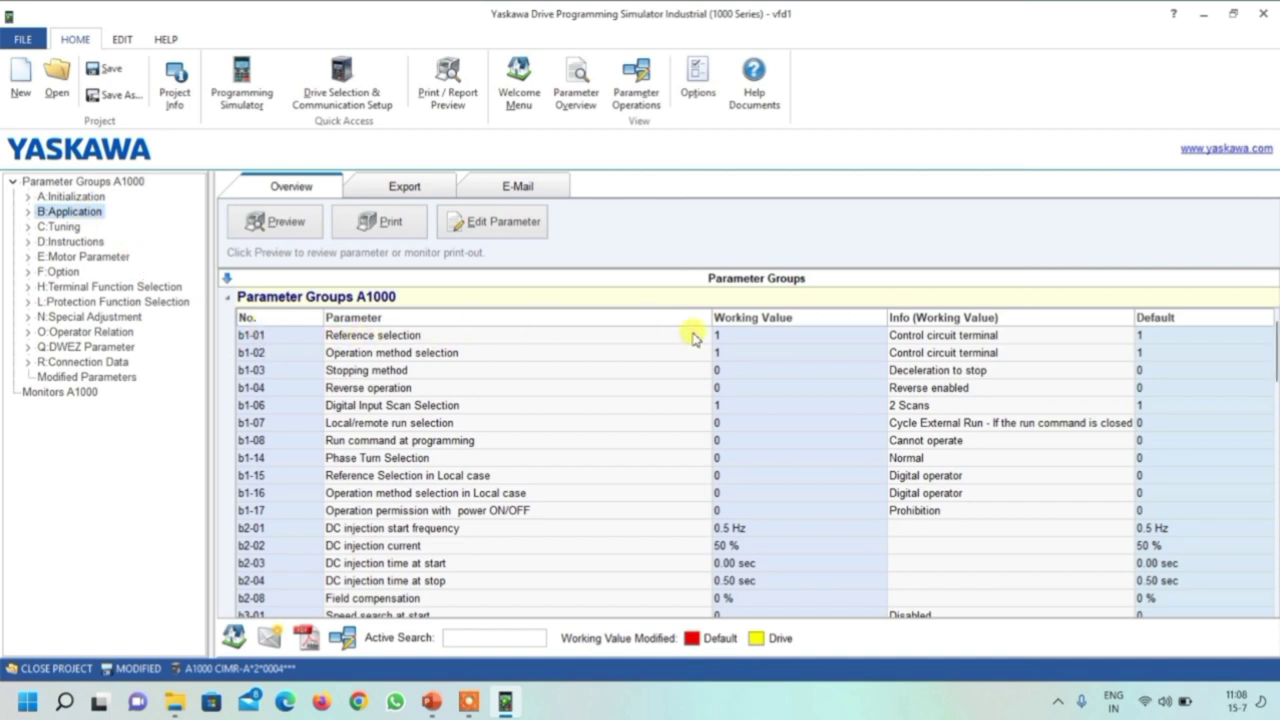
left_click(735, 339)
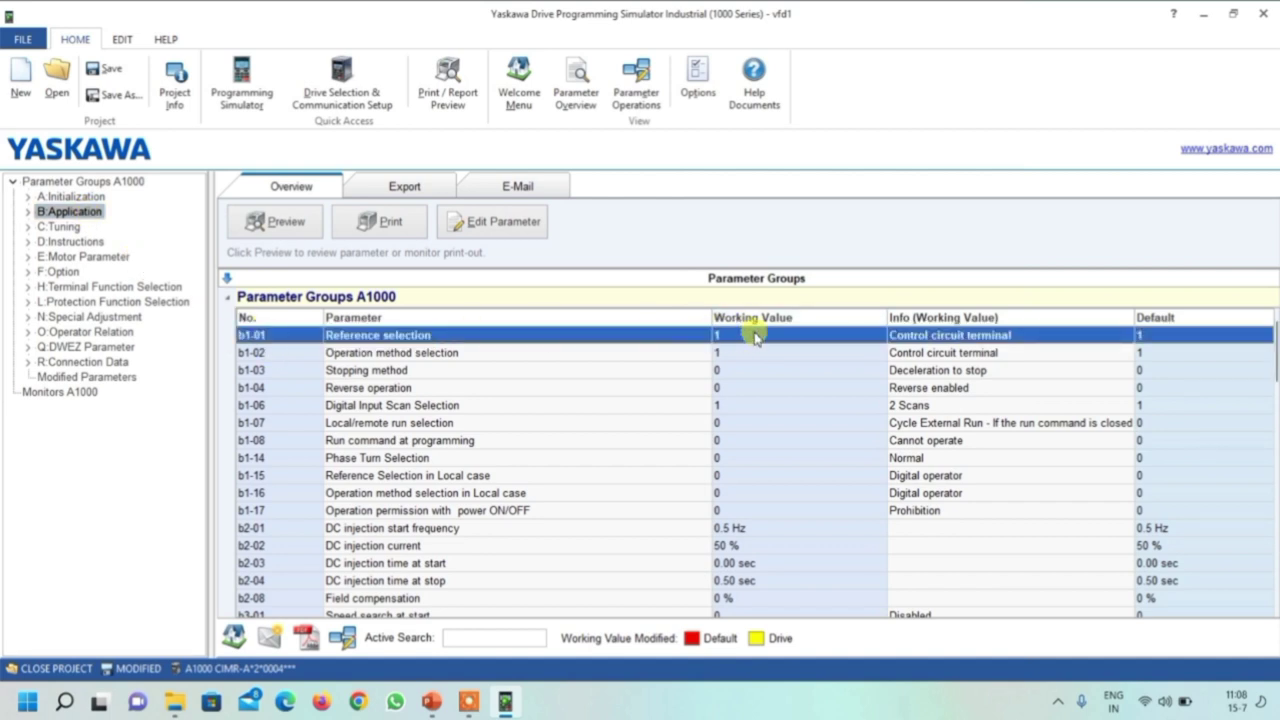
double_click(762, 340)
left_click(905, 334)
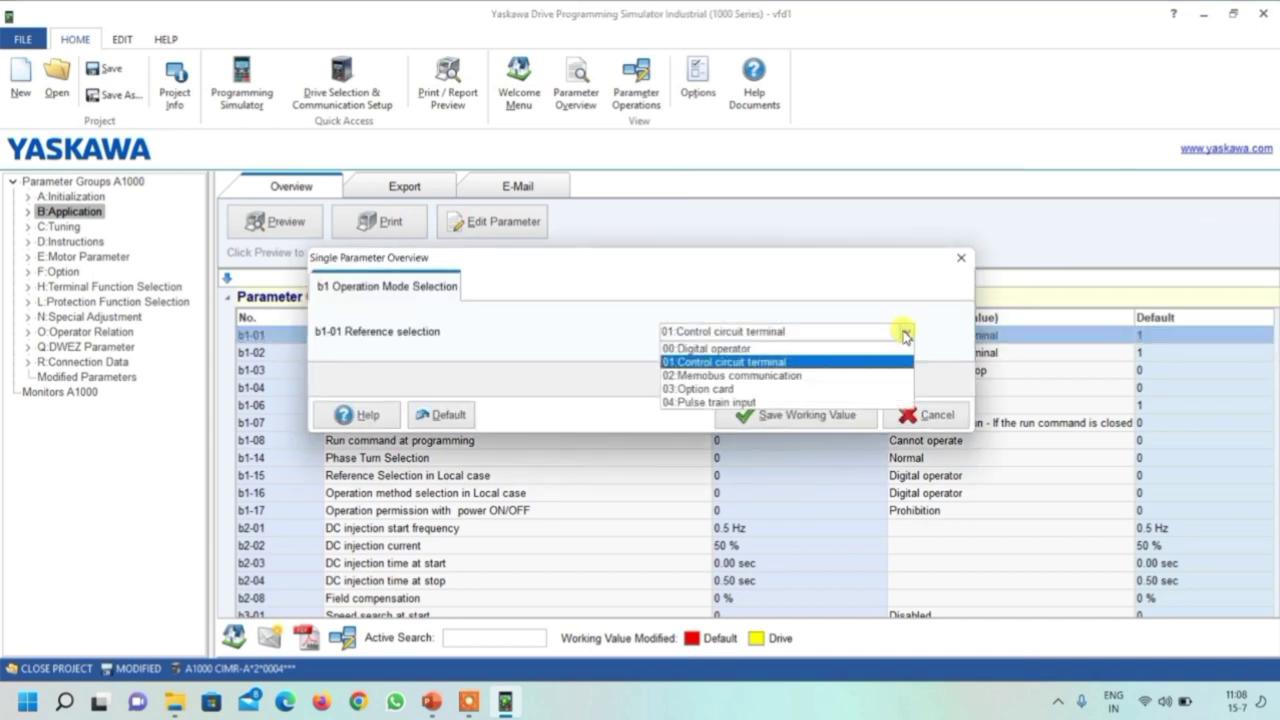
left_click(716, 349)
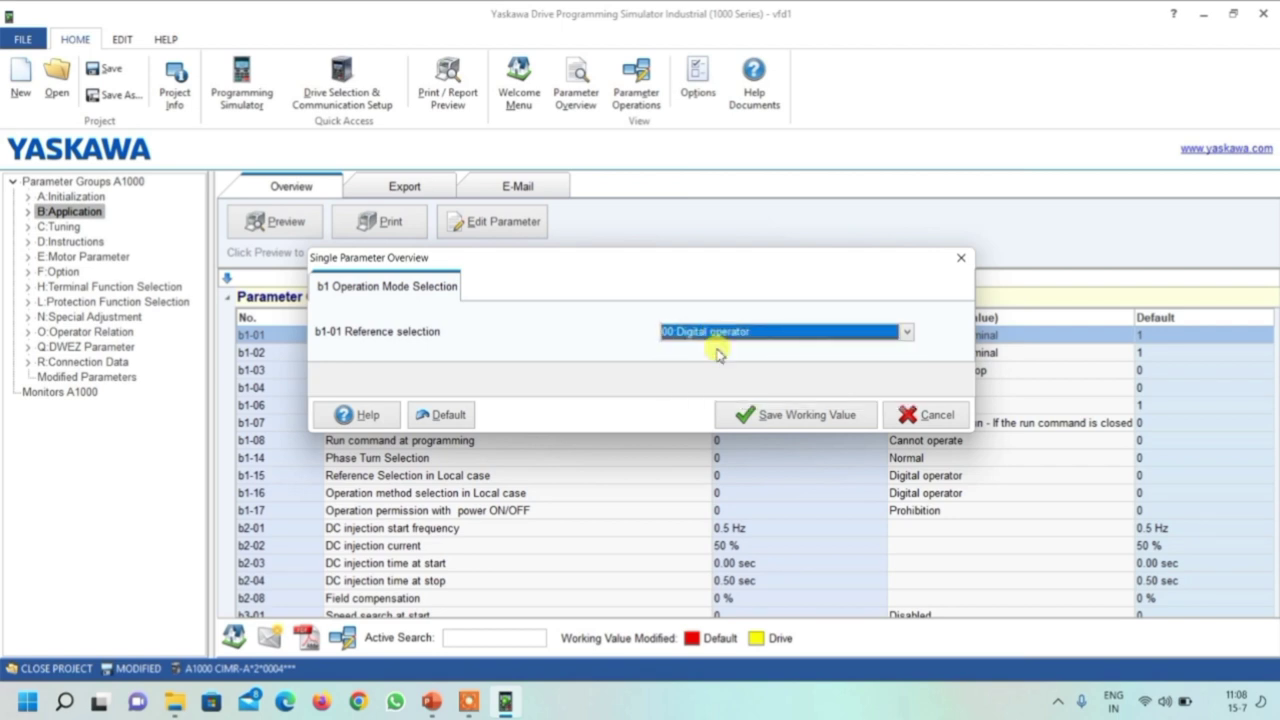
left_click(906, 335)
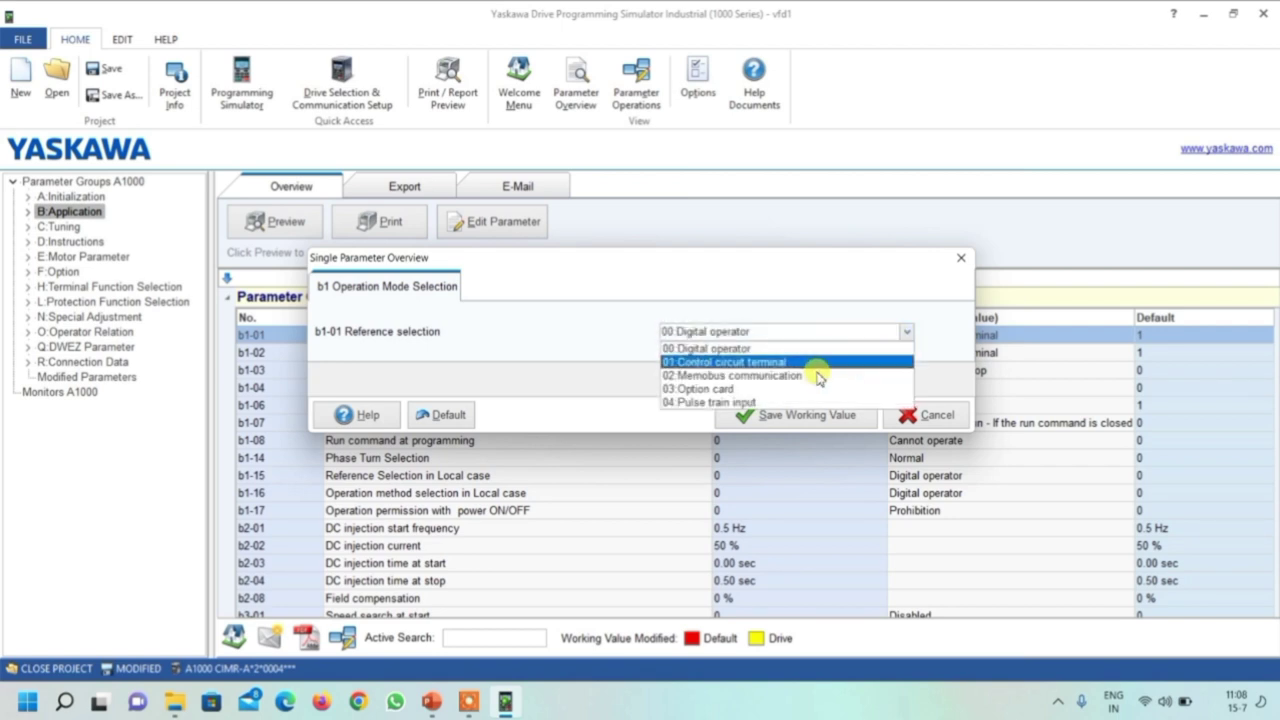
left_click(724, 351)
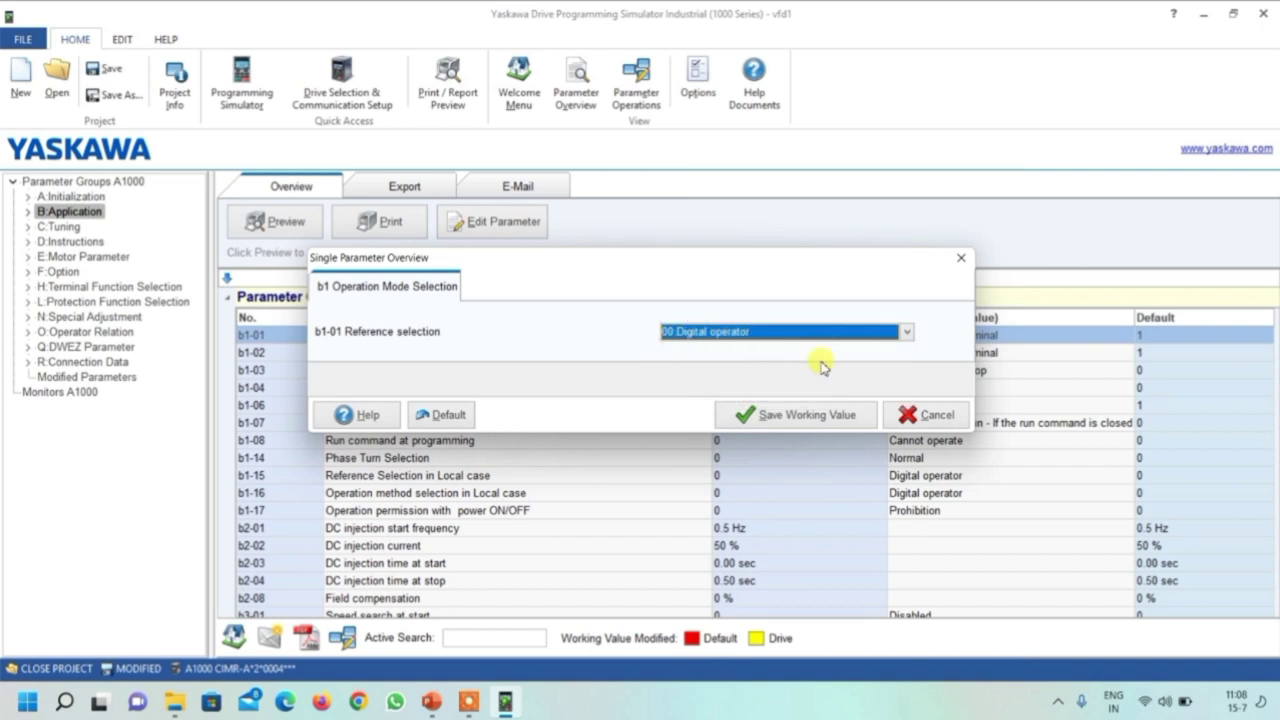
left_click(804, 418)
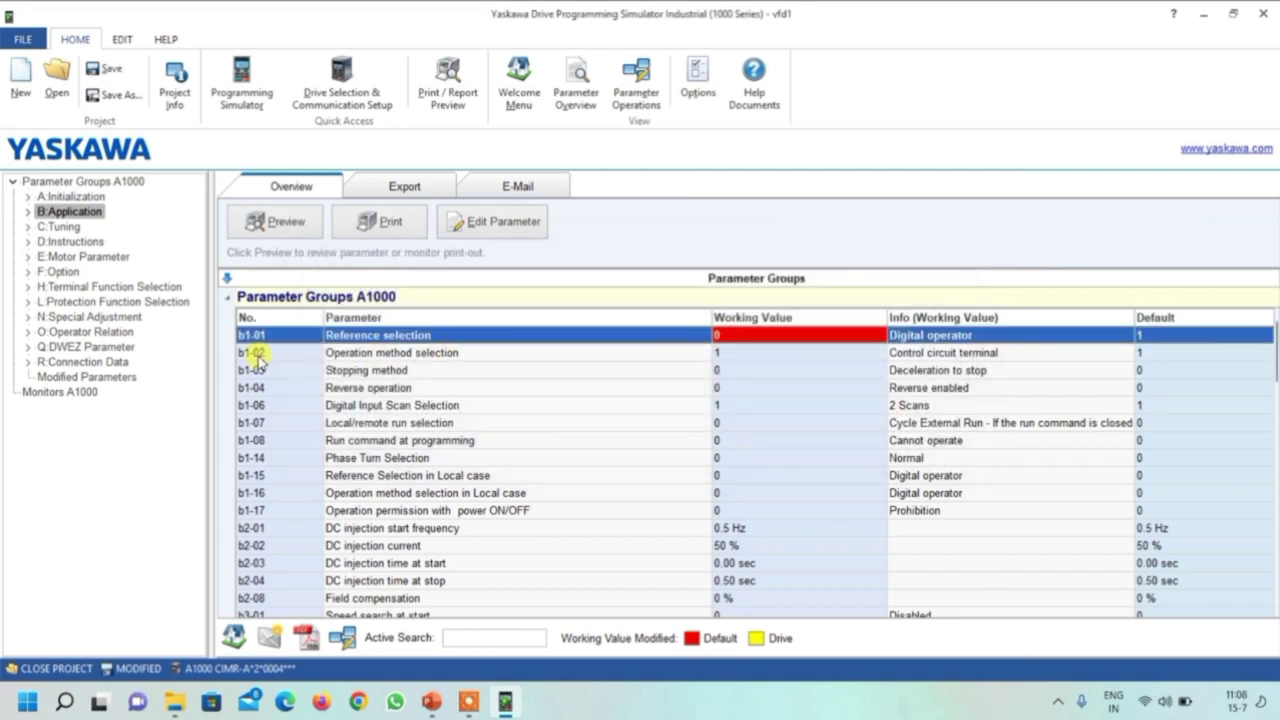
- Save b1-02 Operation method selection as 00:Digital operator
left_click(773, 352)
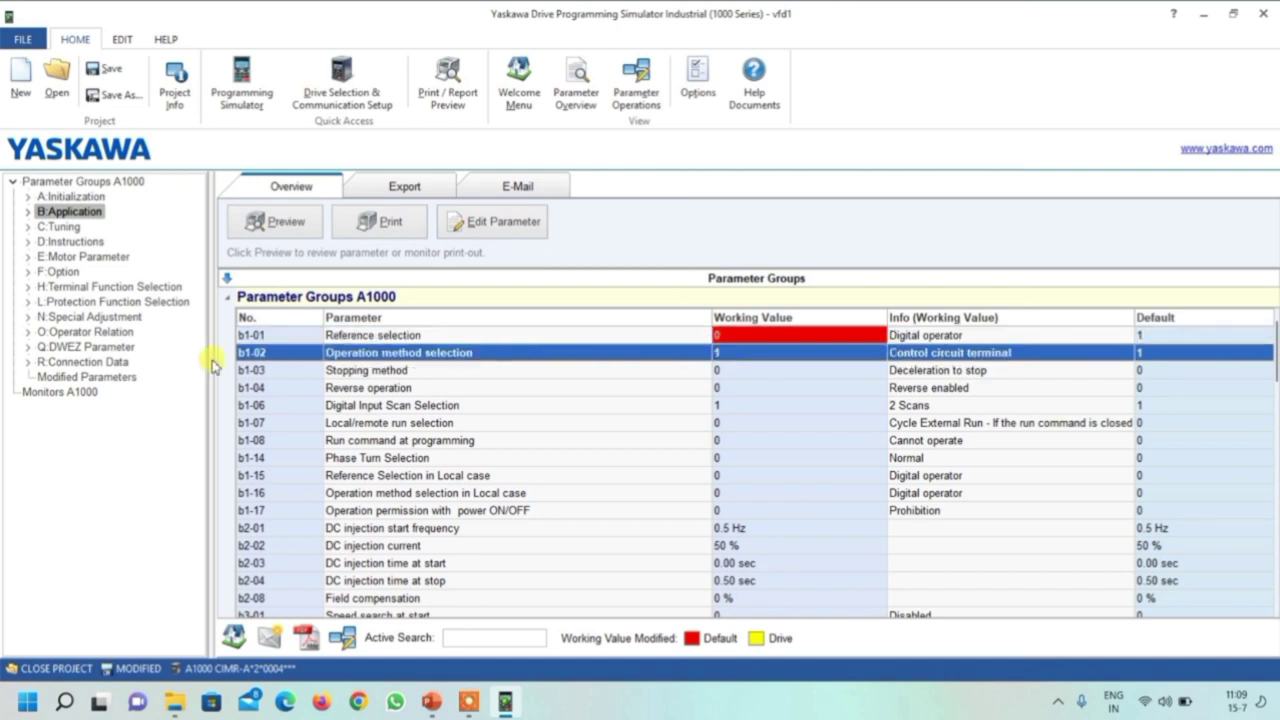
double_click(752, 353)
left_click(902, 331)
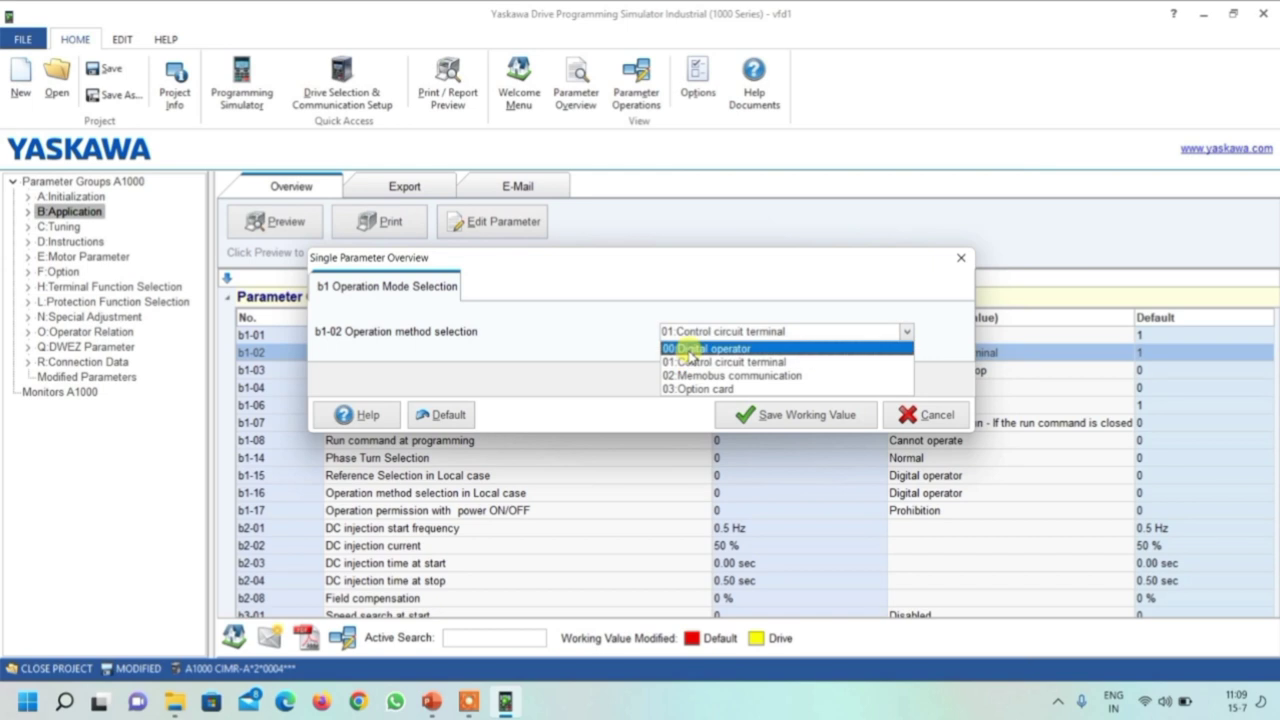
left_click(692, 348)
left_click(779, 415)
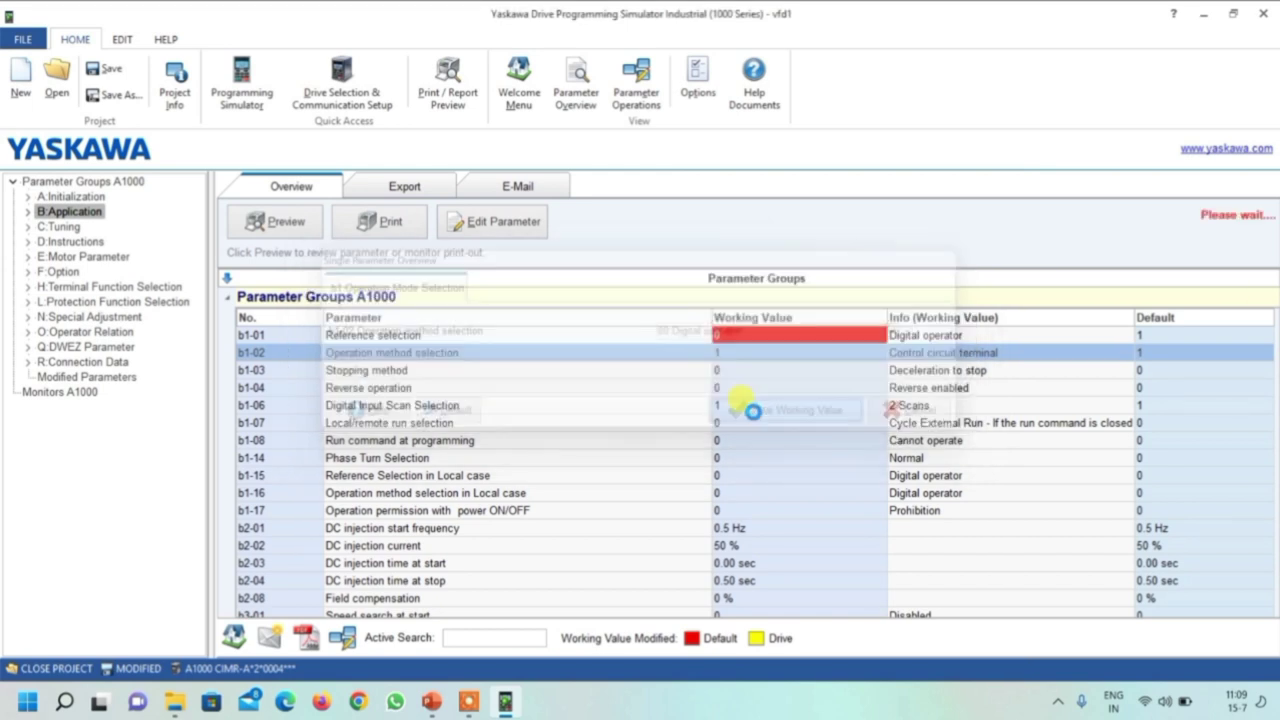
left_click(84, 256)
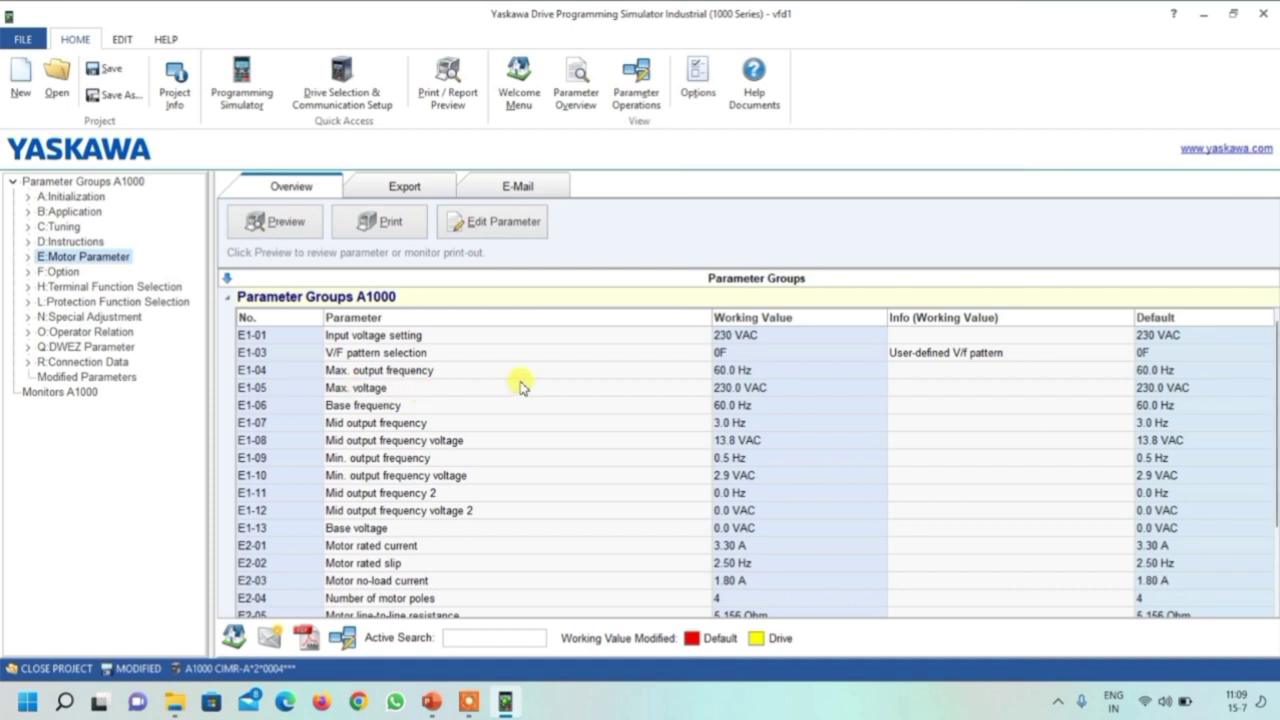
- Set E1-04 Max. output frequency to 50.0 Hz and accept the dependent o1-10 change
left_click(778, 371)
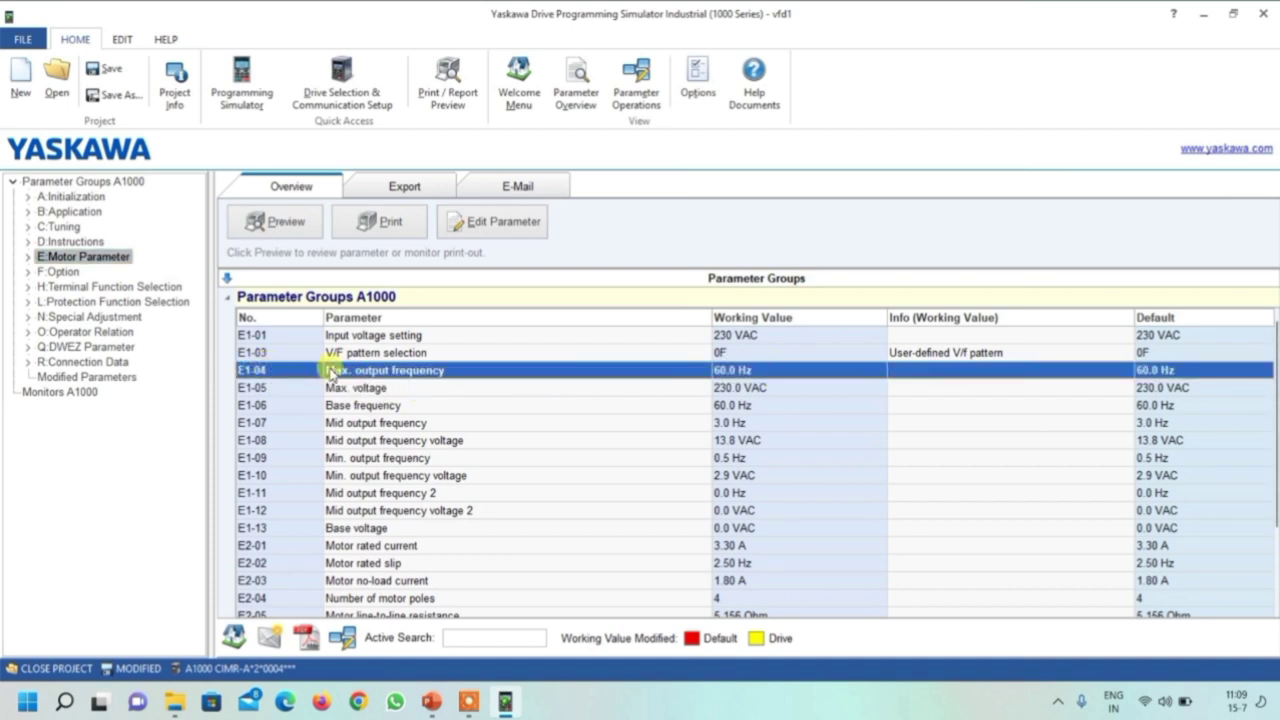
double_click(737, 370)
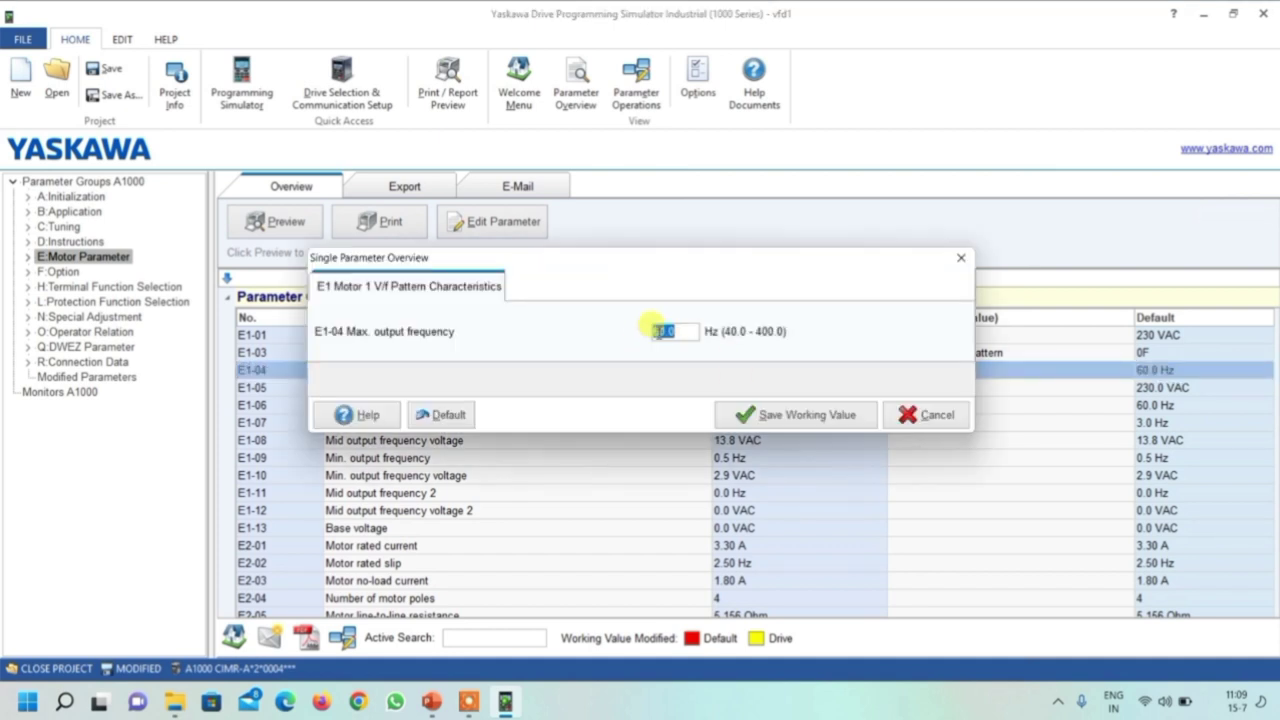
type("5")
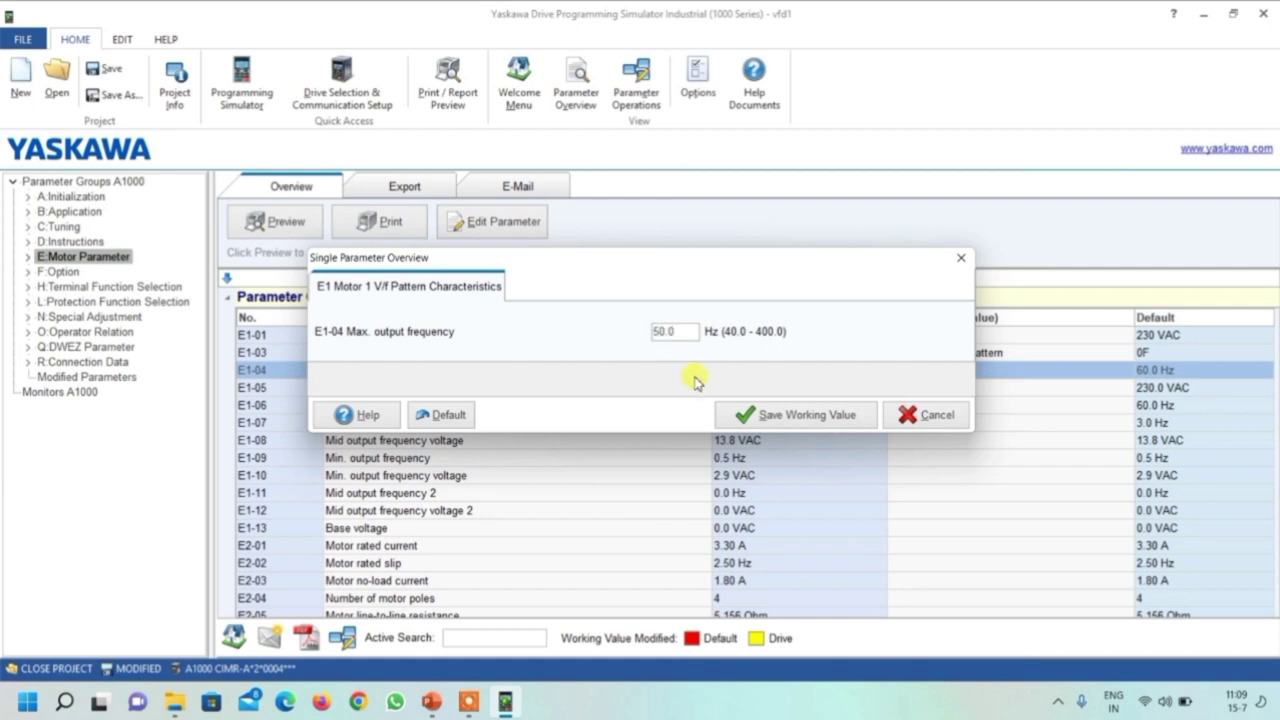
left_click(791, 423)
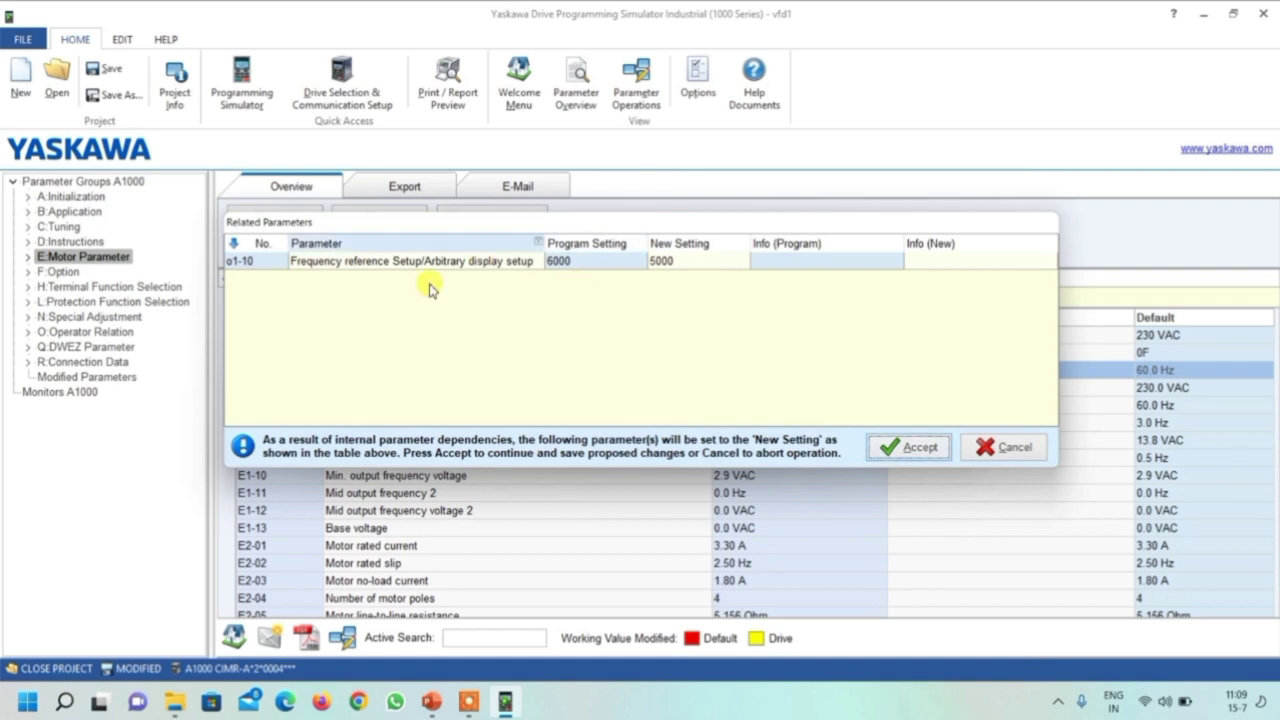
left_click(908, 448)
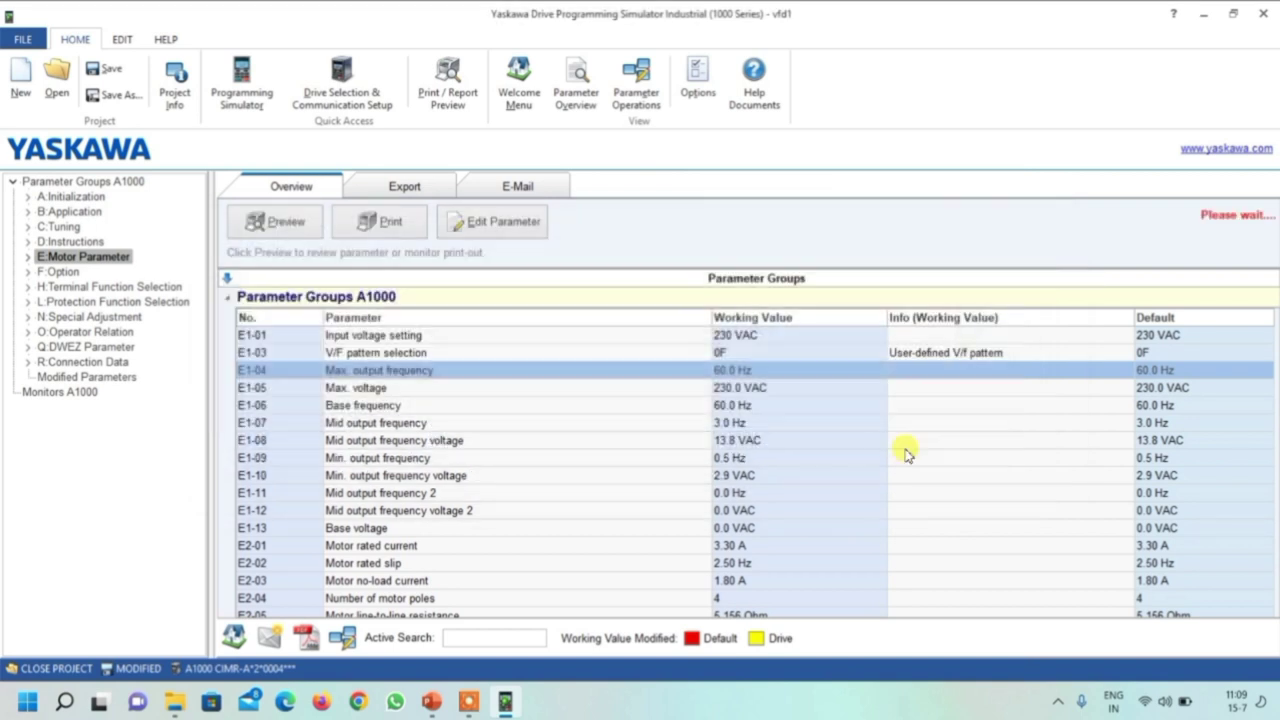
- Set E1-06 Base frequency to 50.0 Hz and save the working value
left_click(730, 404)
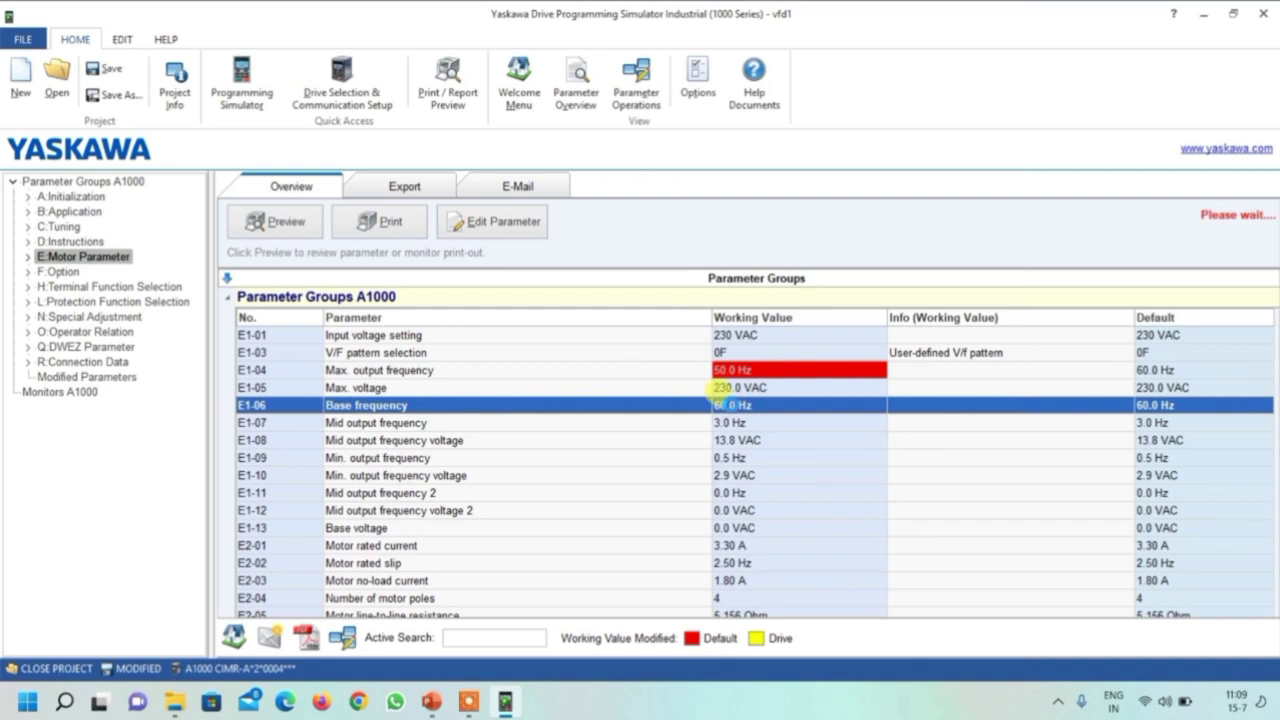
double_click(730, 405)
type("50.0")
left_click(818, 420)
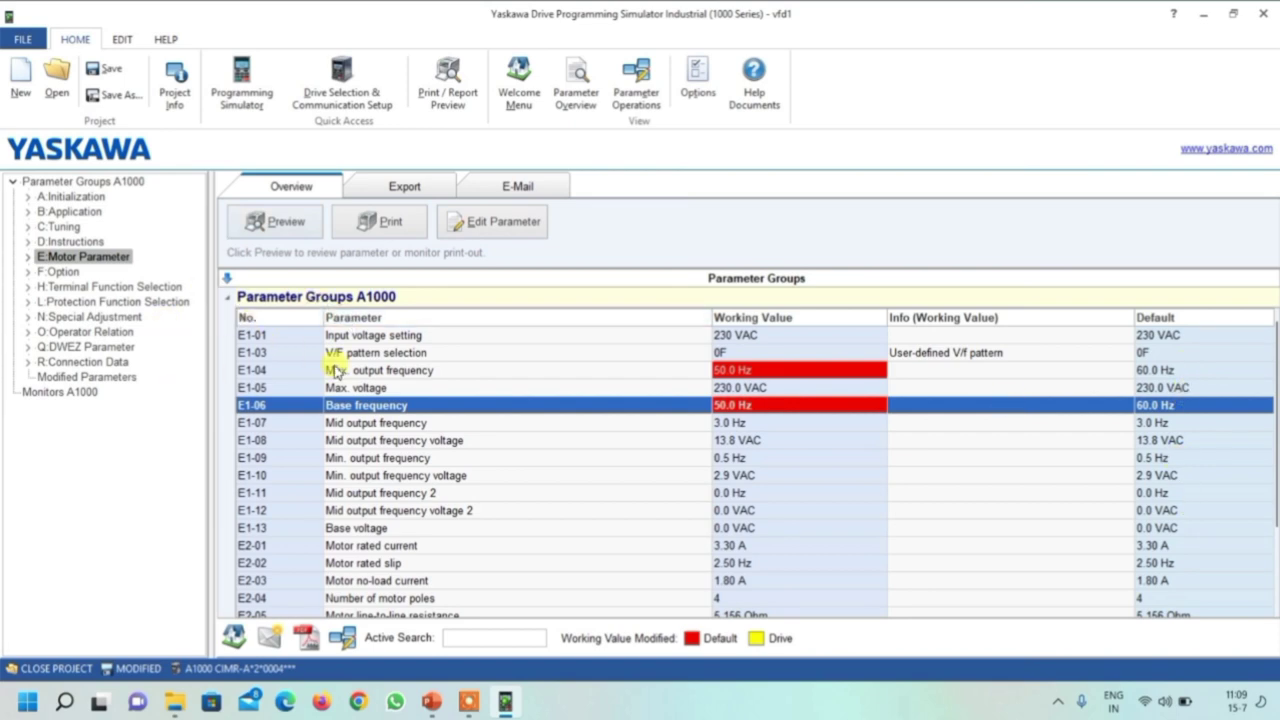
- Check the parameter slide in PowerPoint, then reopen the drive simulator
left_click(430, 706)
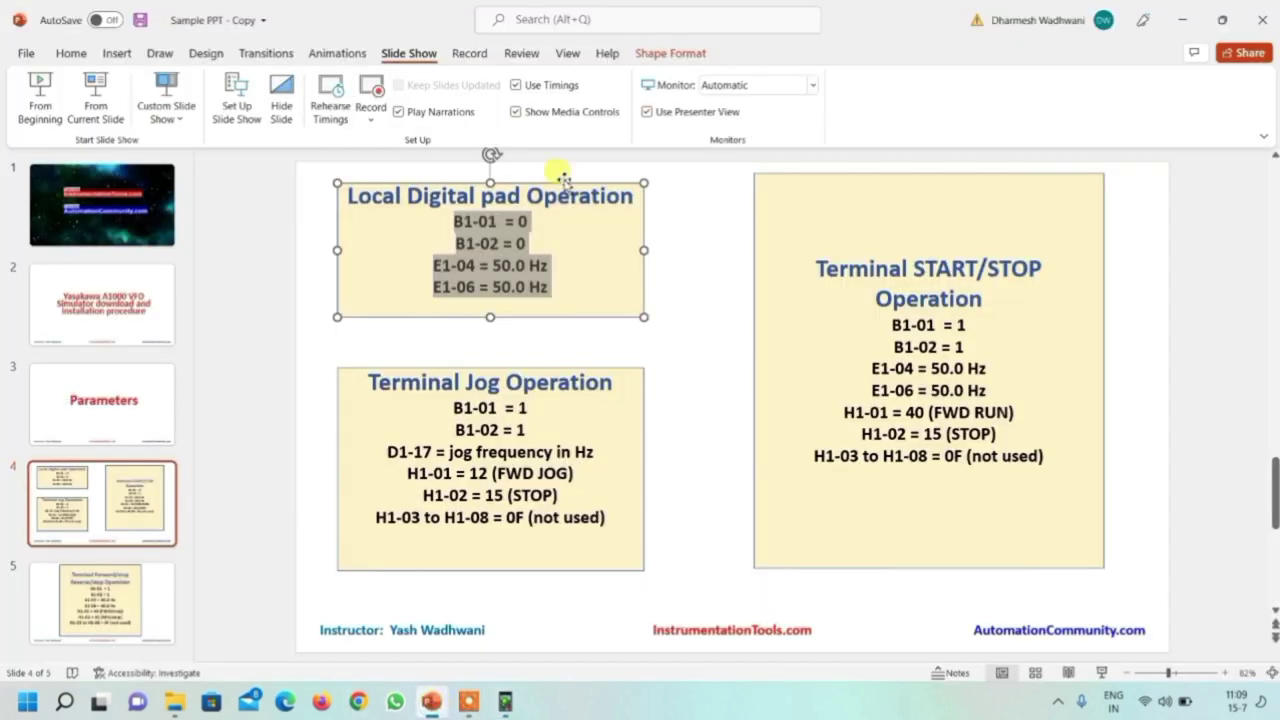
left_click(540, 340)
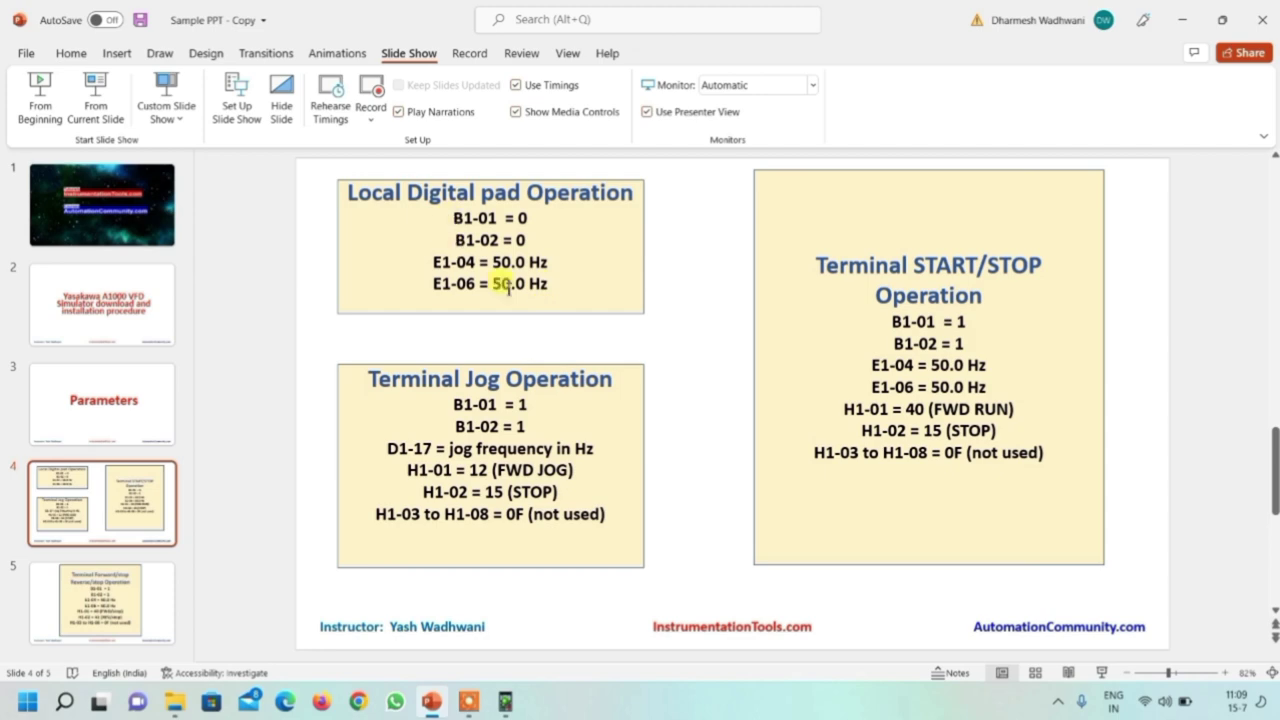
left_click(505, 701)
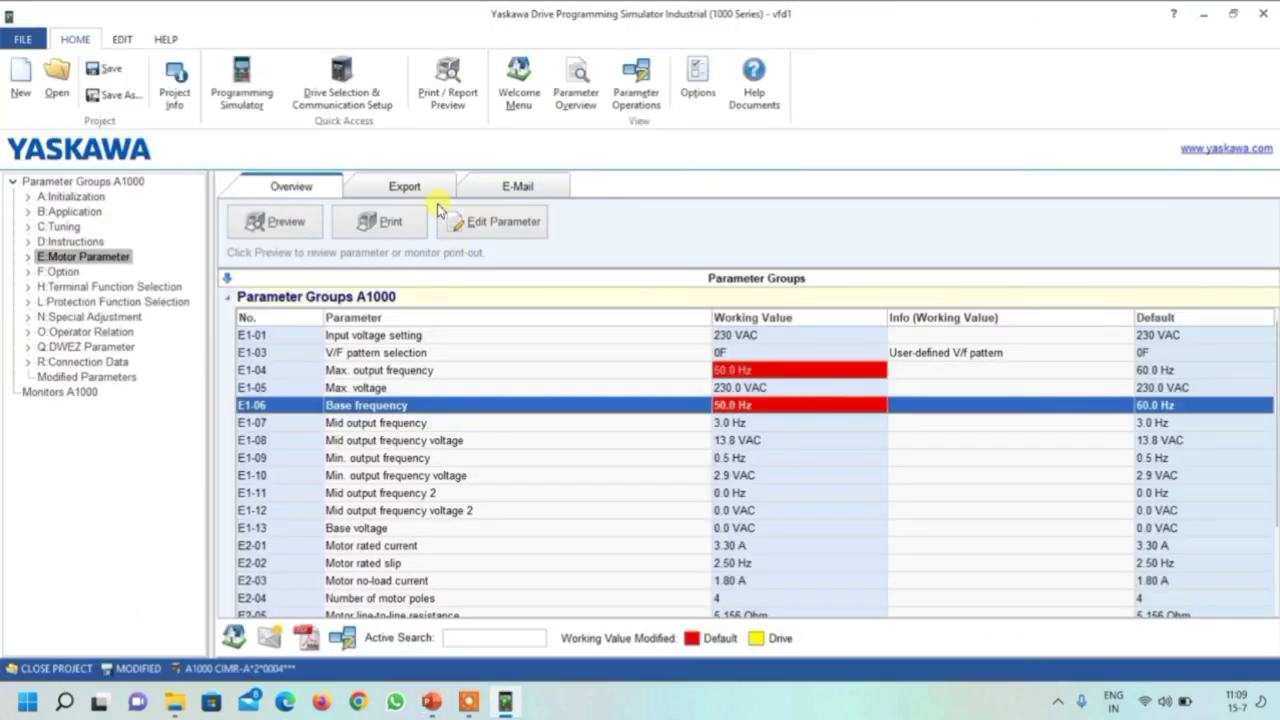
left_click(244, 88)
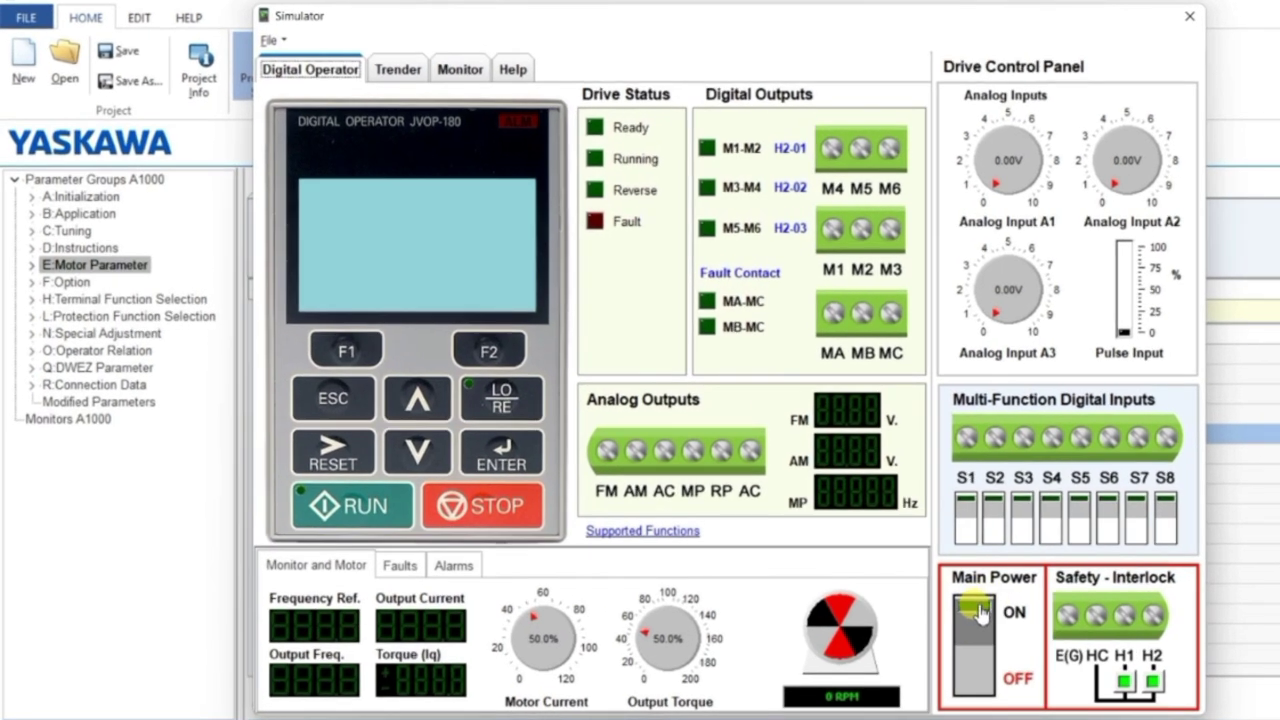
- Switch the drive's Main Power to ON
left_click(976, 610)
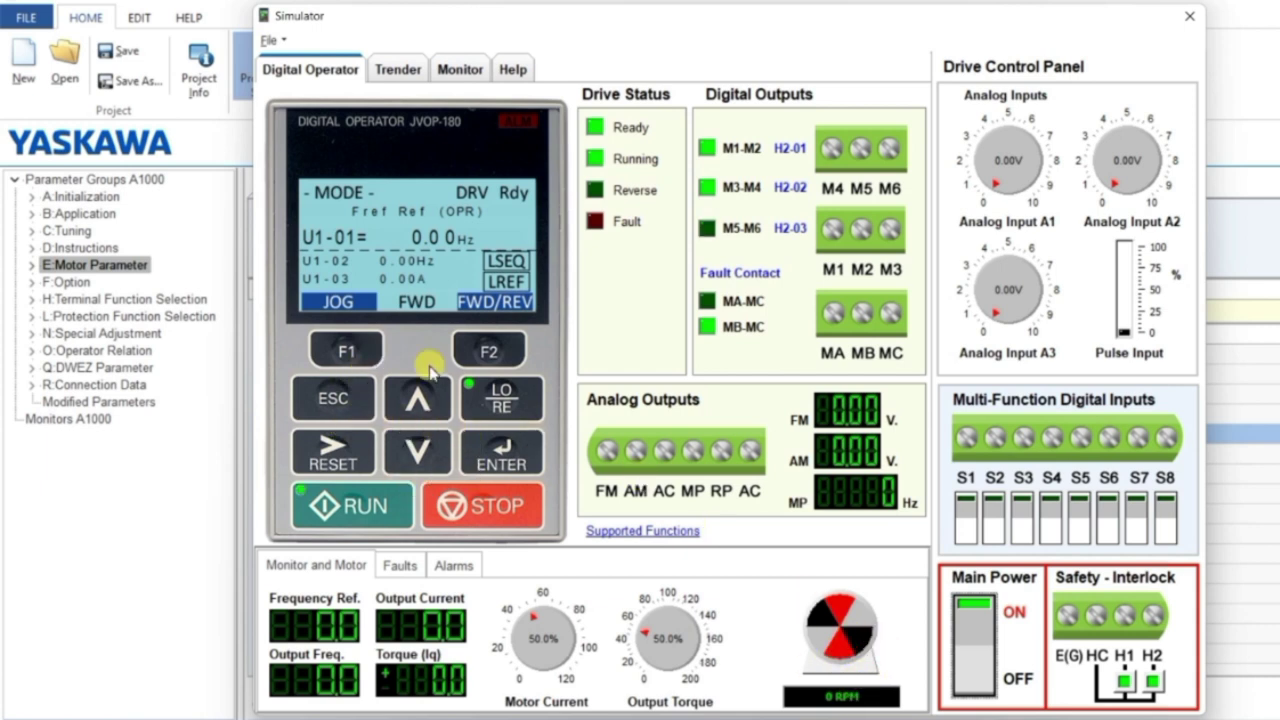
- Enter a 15.00 Hz frequency reference on the digital operator so the motor reaches 450 RPM
left_click(498, 450)
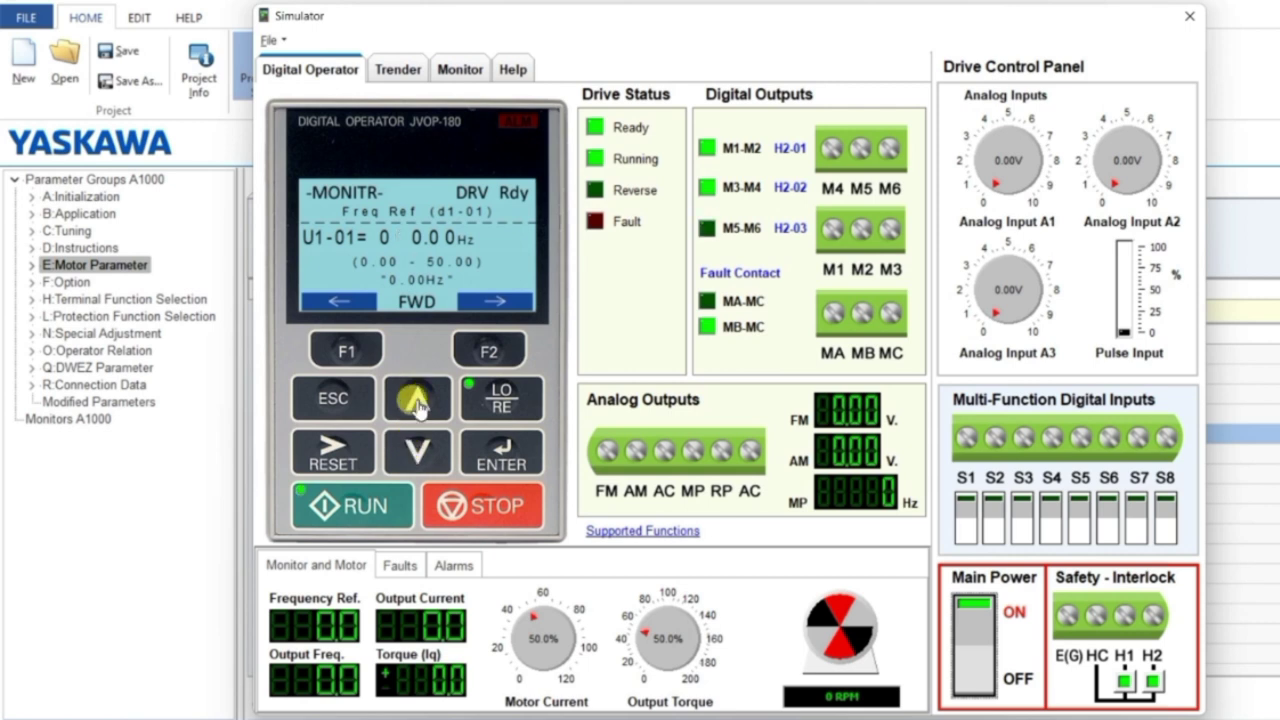
left_click(350, 447)
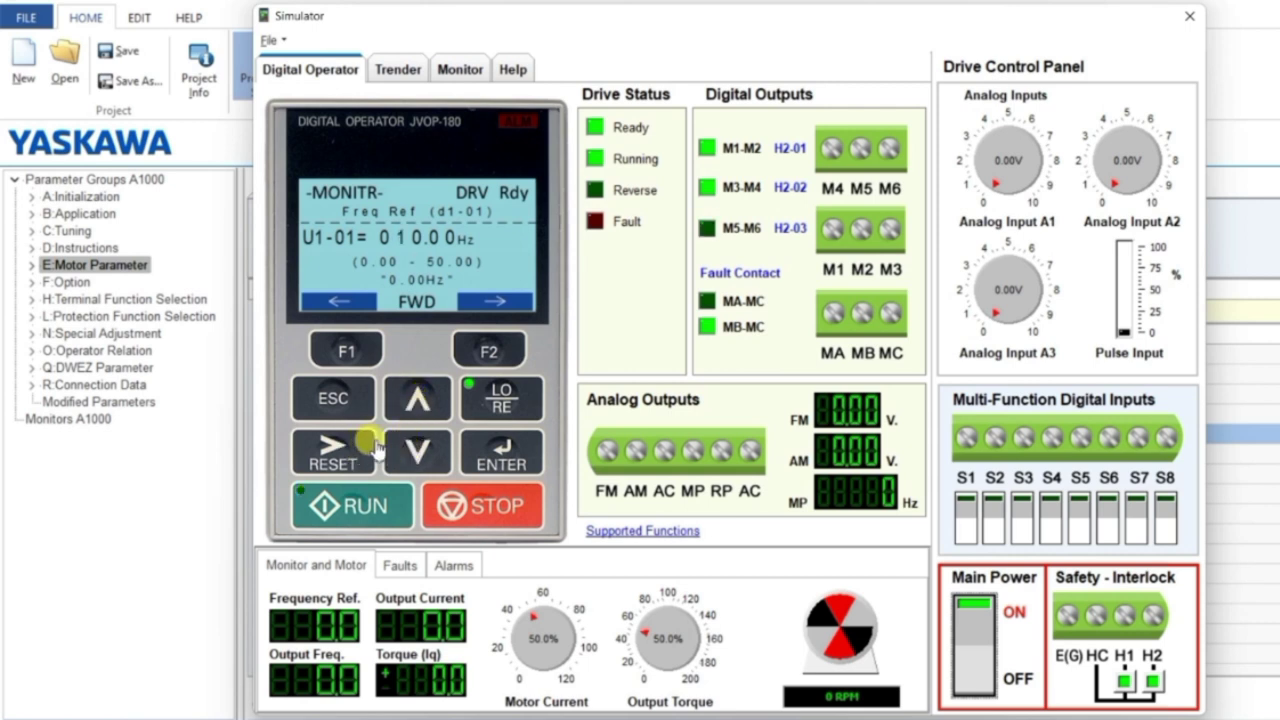
left_click(418, 400)
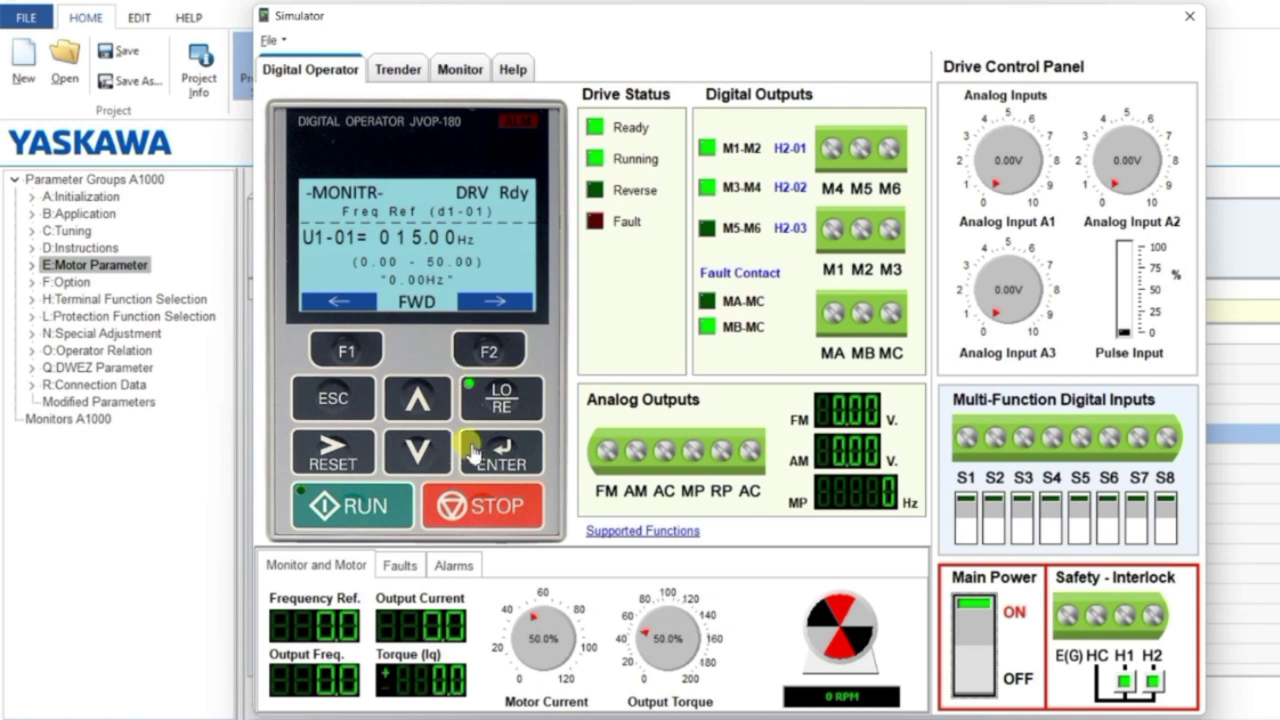
left_click(500, 458)
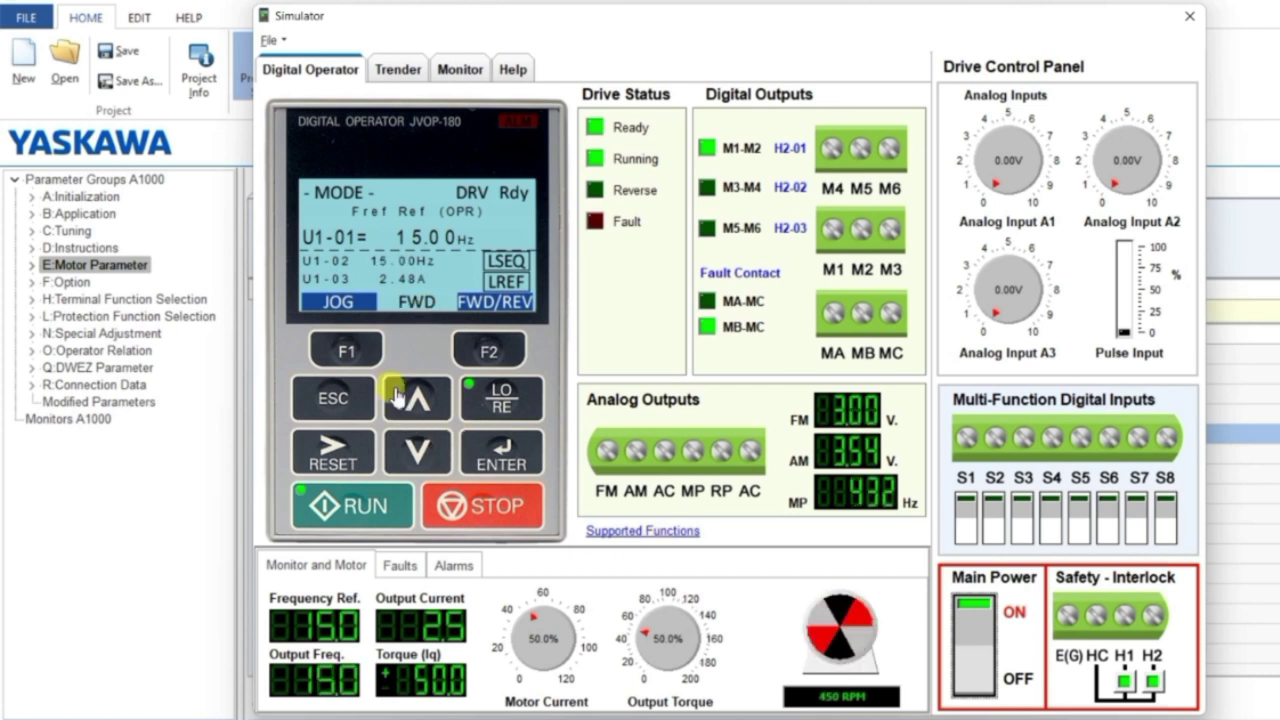
- Stop the motor and step through the operator menus back to the frequency reference screen
left_click(487, 510)
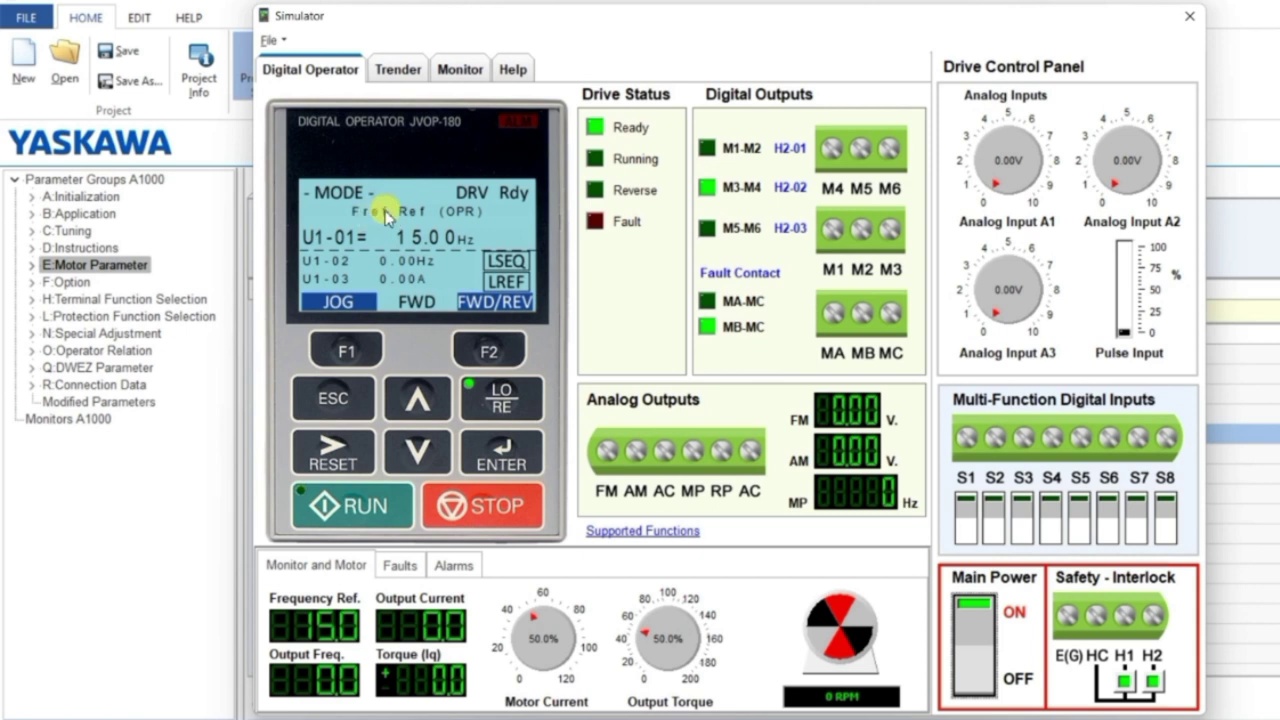
left_click(418, 398)
left_click(428, 450)
left_click(418, 400)
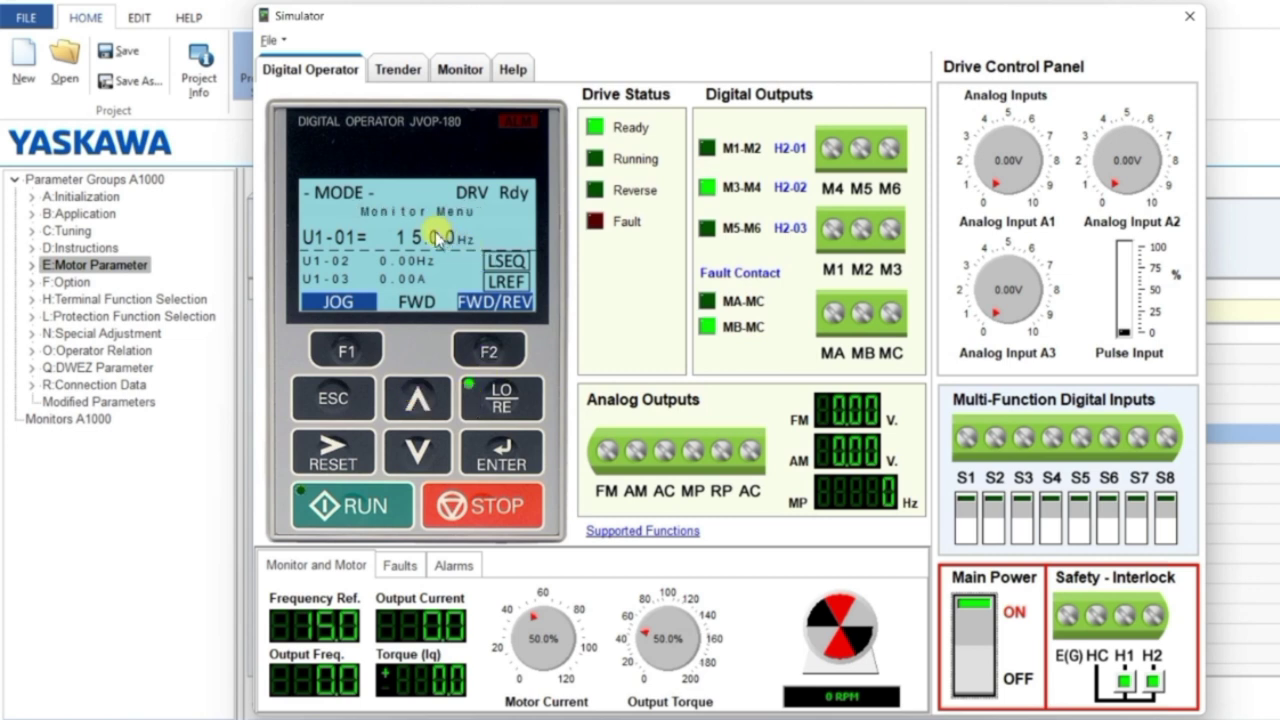
left_click(416, 450)
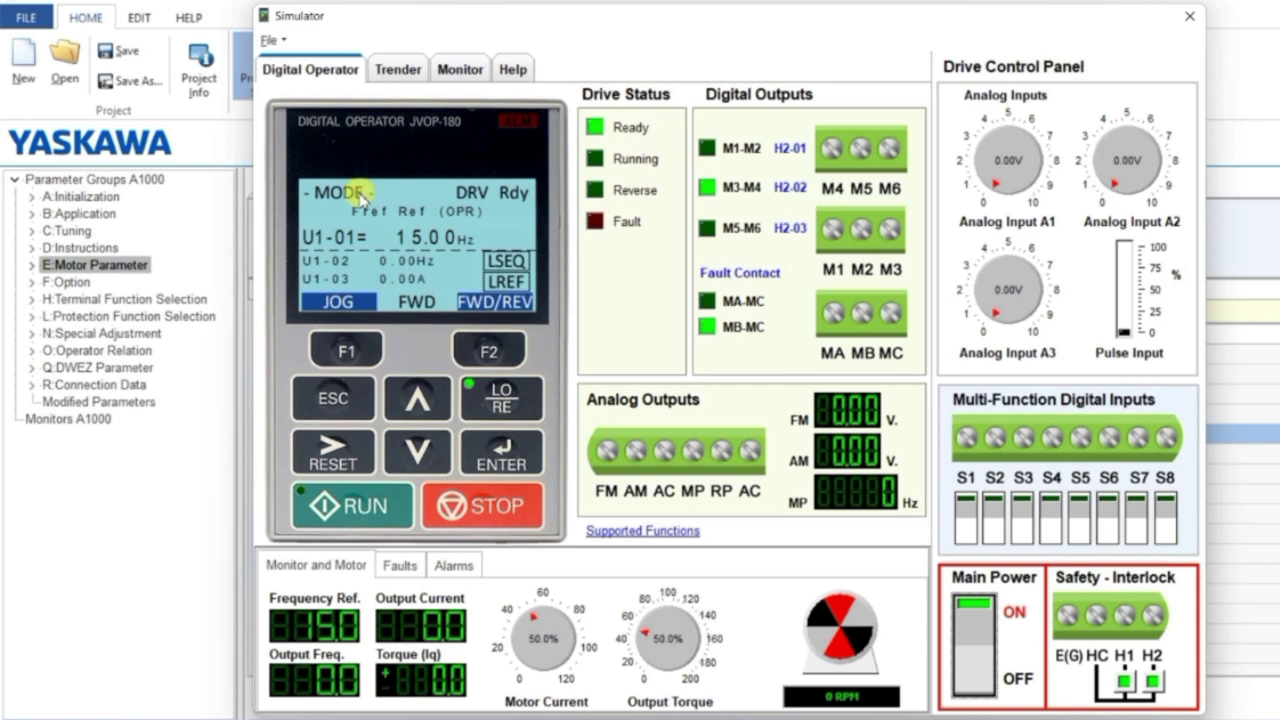
- Reconfirm the 15.00 Hz frequency reference and restart the motor with RUN
left_click(503, 462)
left_click(355, 437)
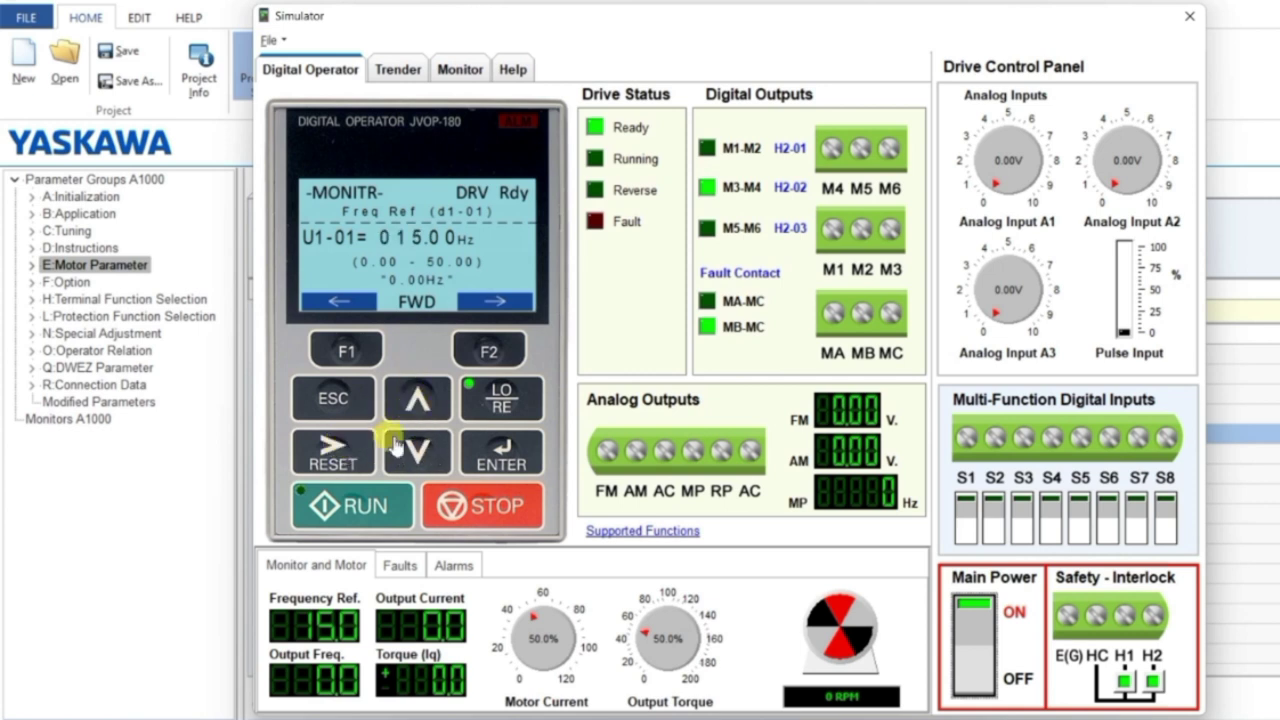
left_click(497, 450)
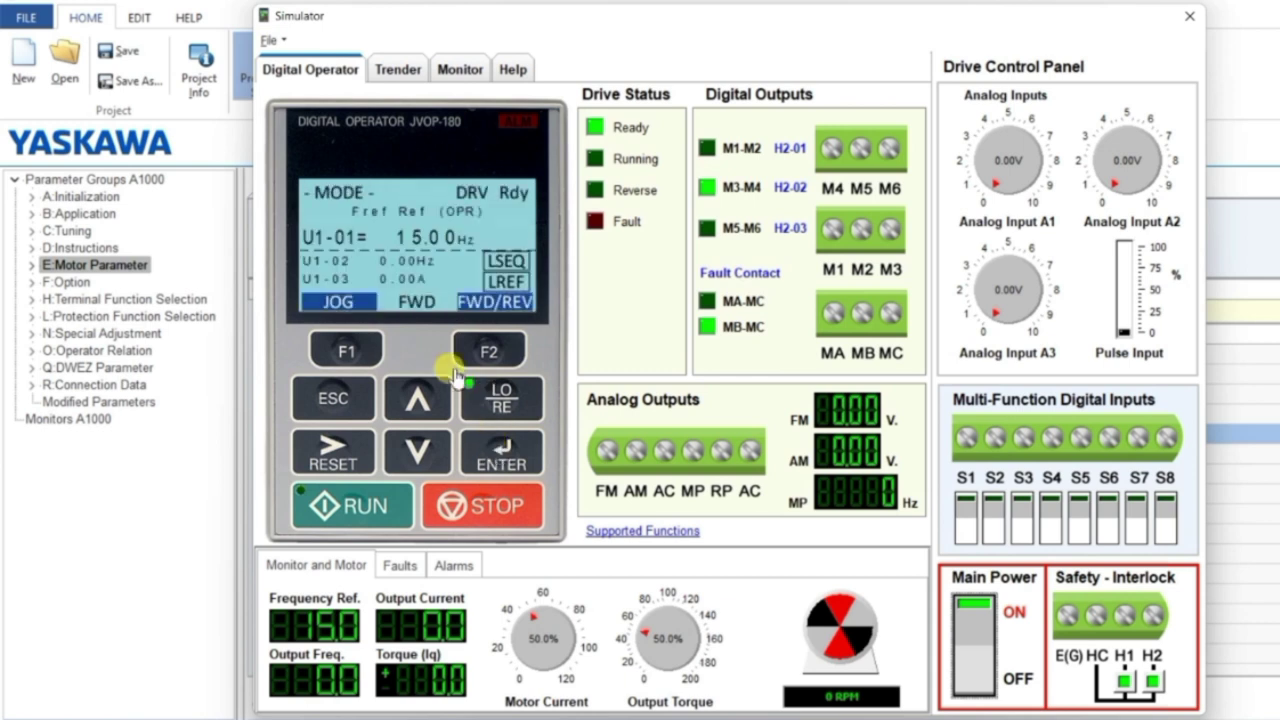
left_click(392, 503)
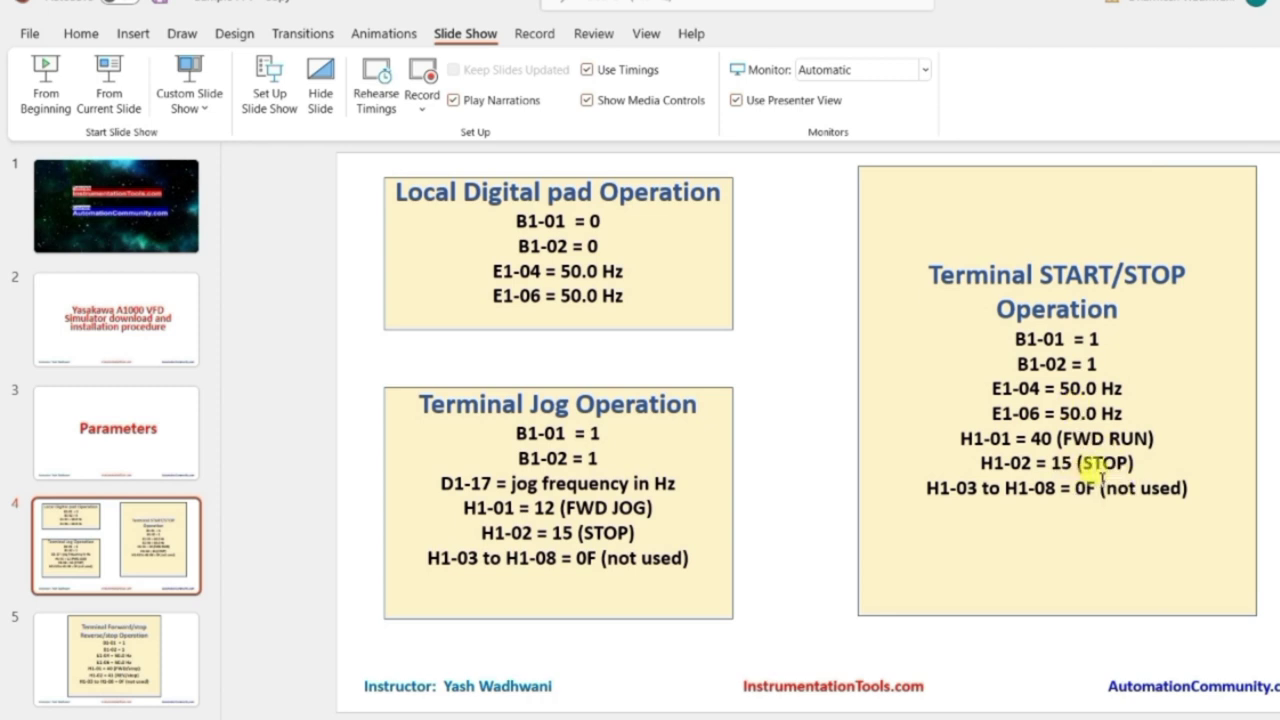
- On slide 5, highlight H1-01 = 40, H1-02 = 41, H1-03–H1-08 = 0F, and the B1/E1 lines
scroll(1091, 471, "down", 1)
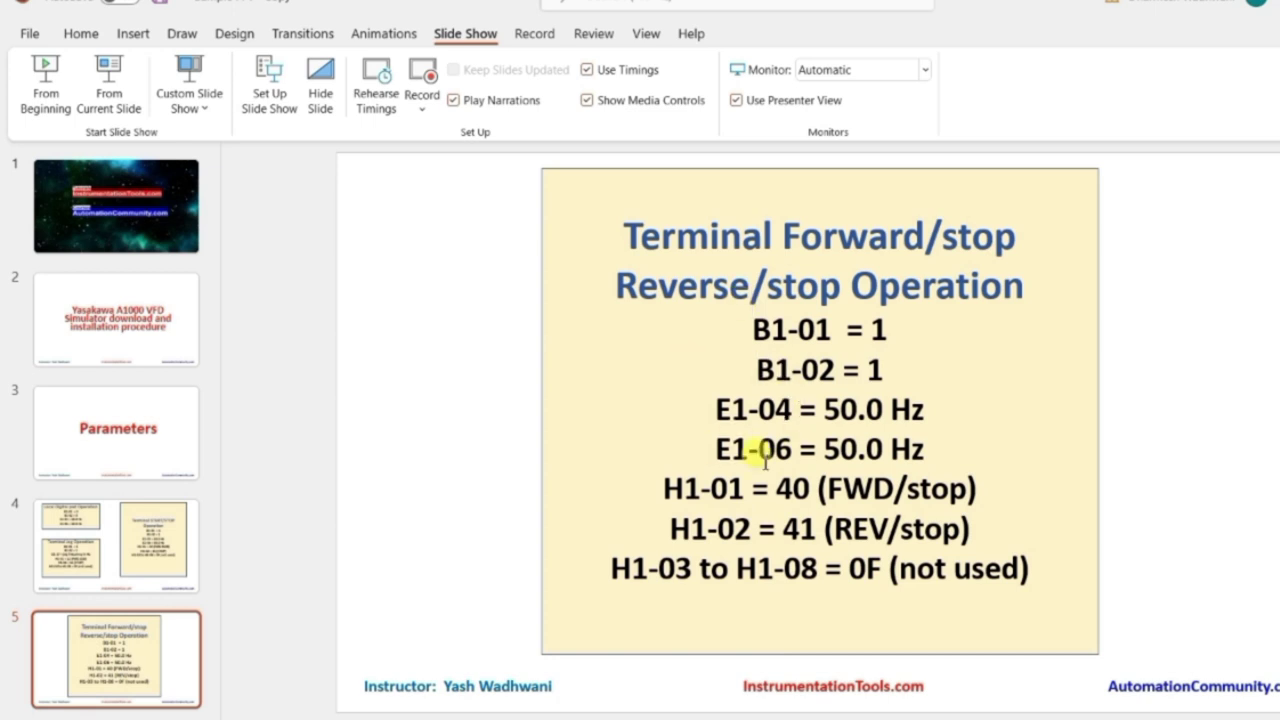
left_click_drag(978, 530, 700, 508)
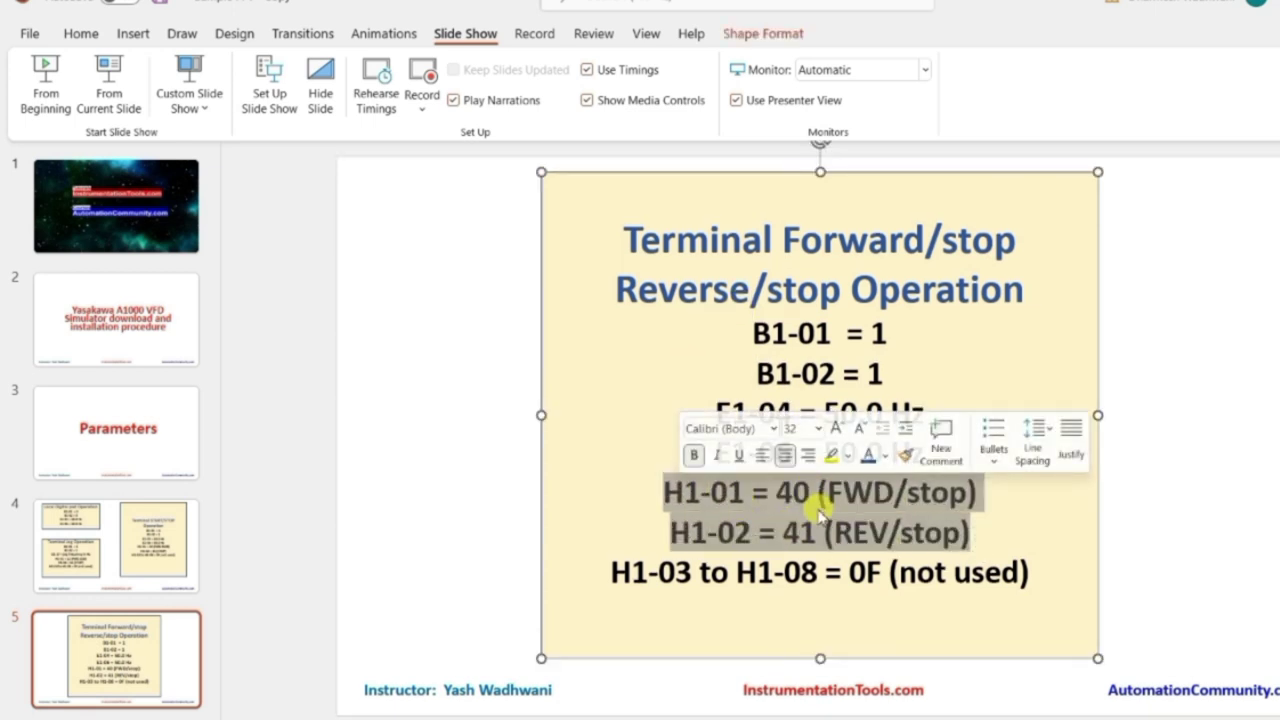
left_click_drag(894, 373, 738, 336)
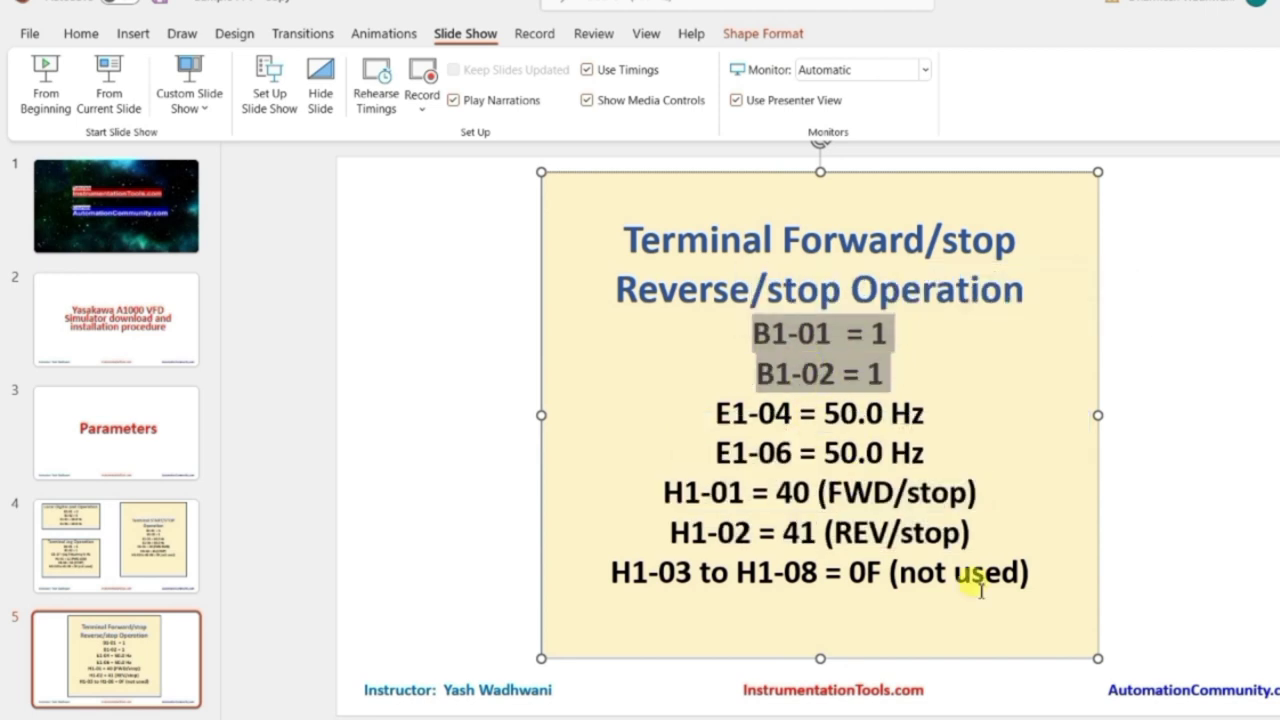
left_click_drag(1027, 572, 666, 570)
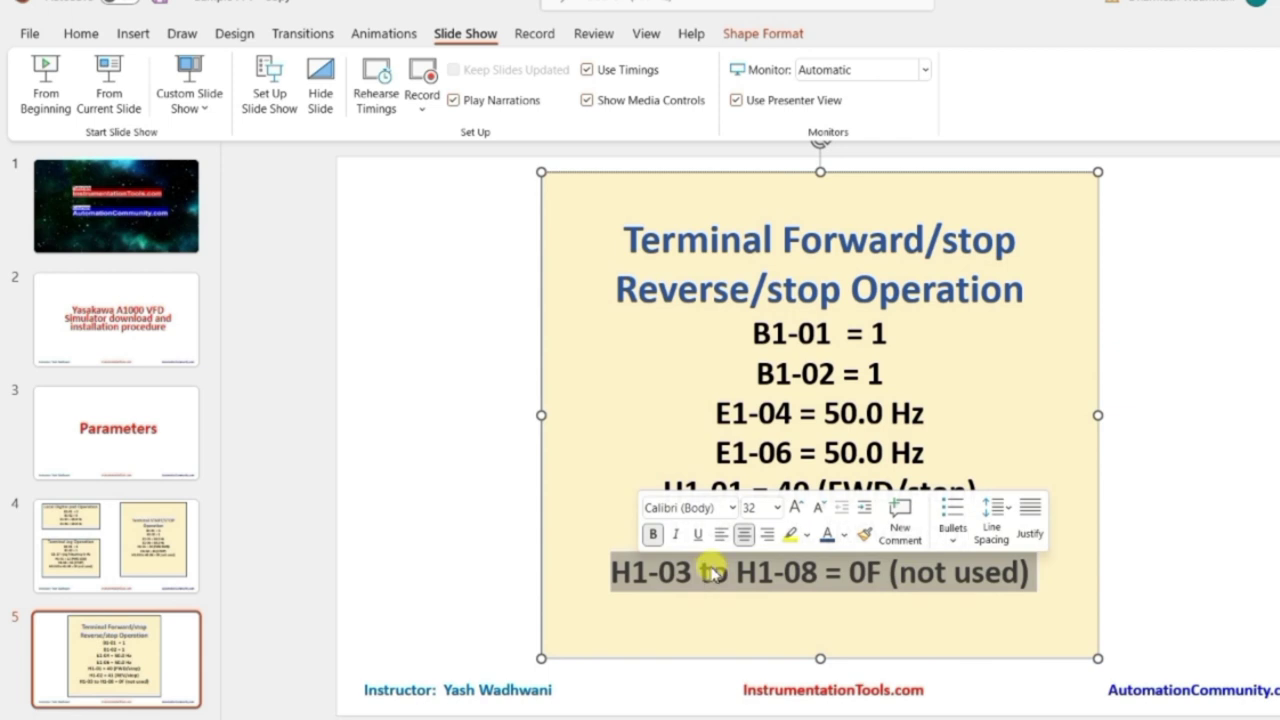
left_click_drag(940, 458, 743, 423)
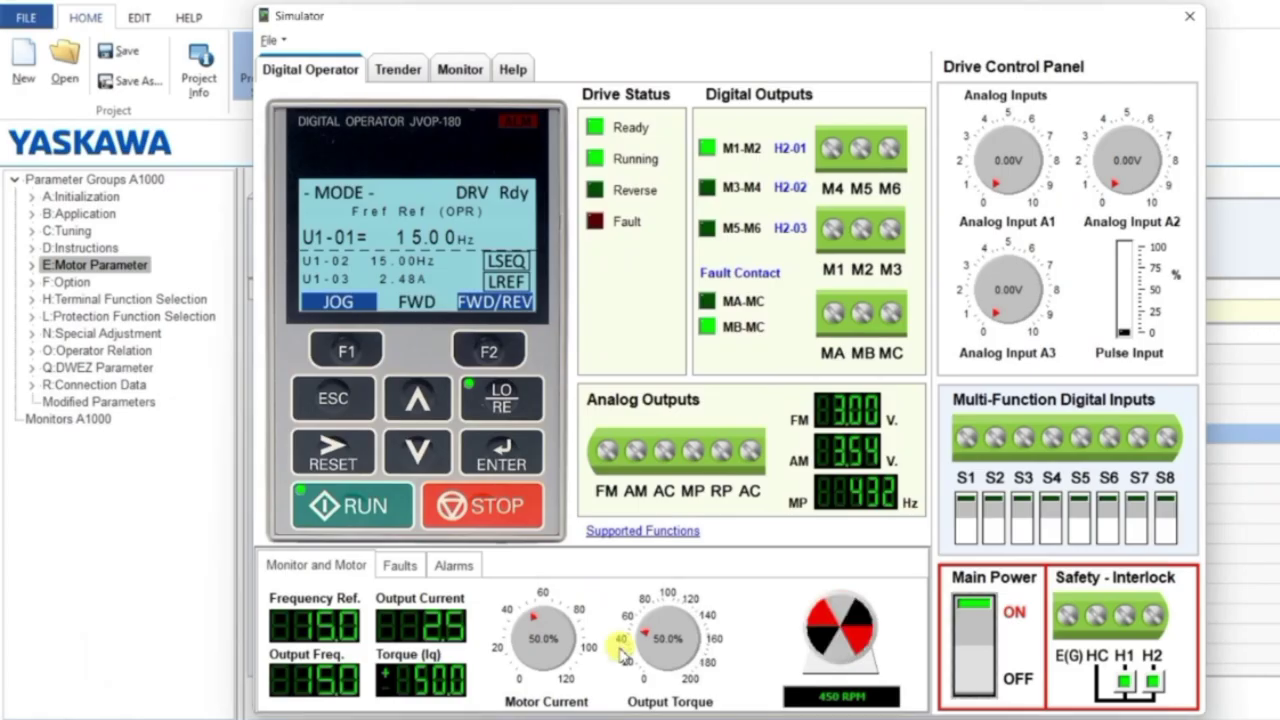
- Switch the simulated drive's main power off and close the Simulator window
left_click(972, 610)
left_click(972, 610)
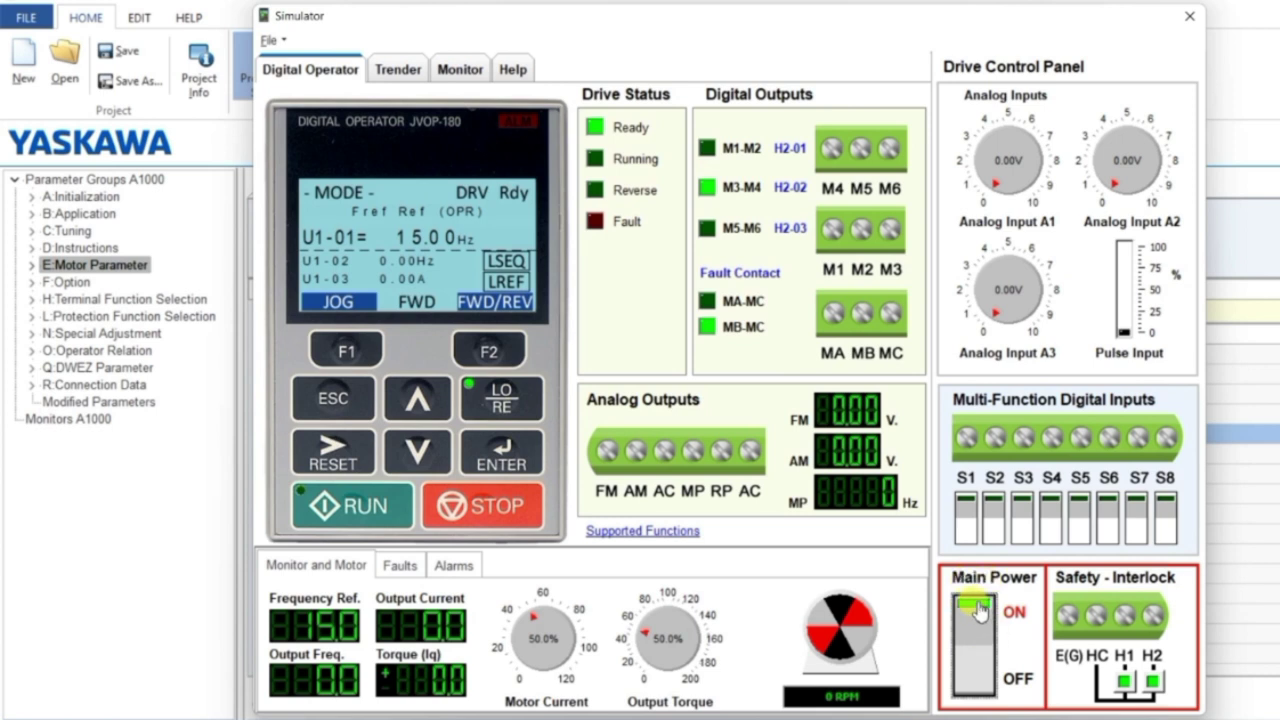
left_click(978, 610)
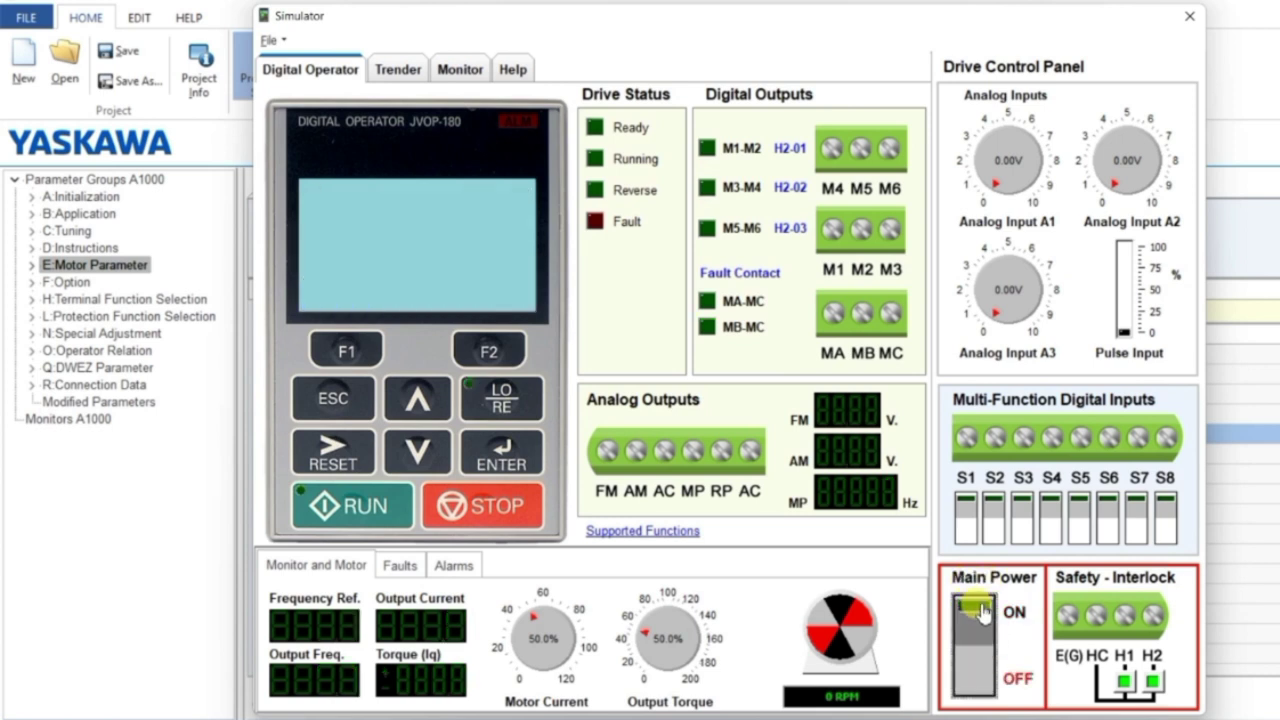
left_click(1191, 17)
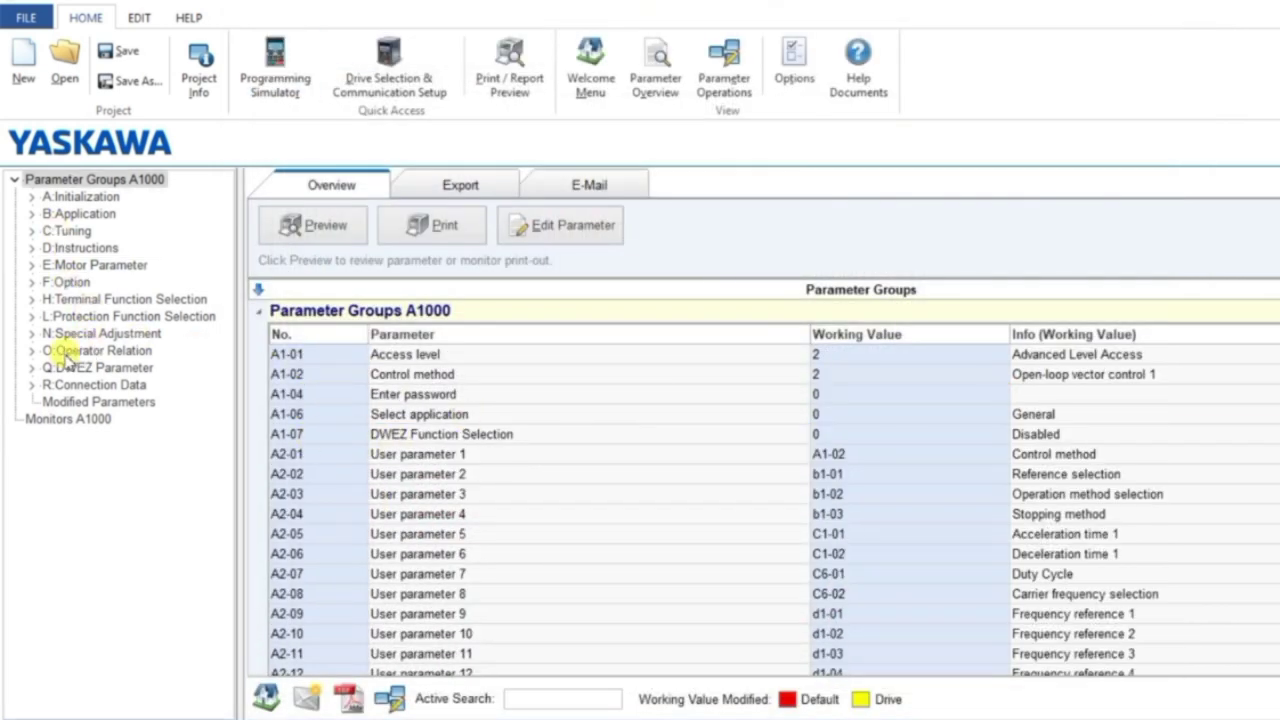
- In the Application group, set b1-01 reference selection to 01: Control circuit terminal and save
left_click(92, 300)
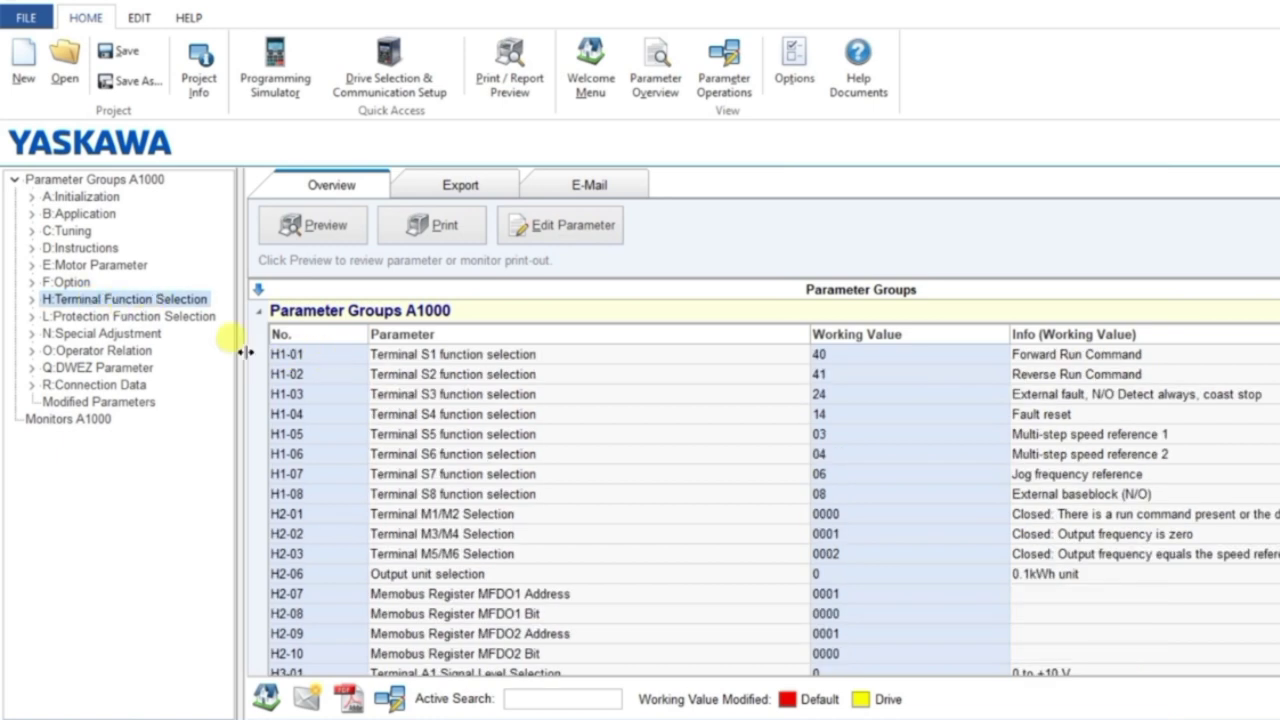
left_click(100, 215)
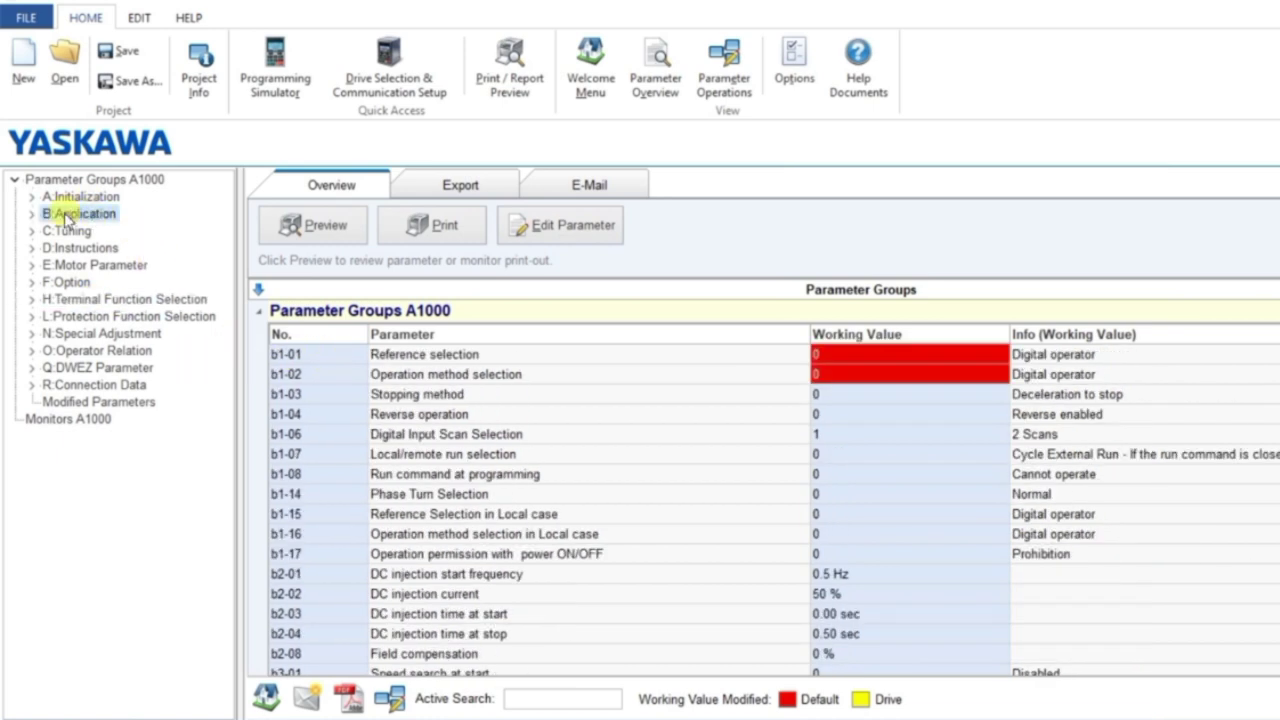
double_click(886, 352)
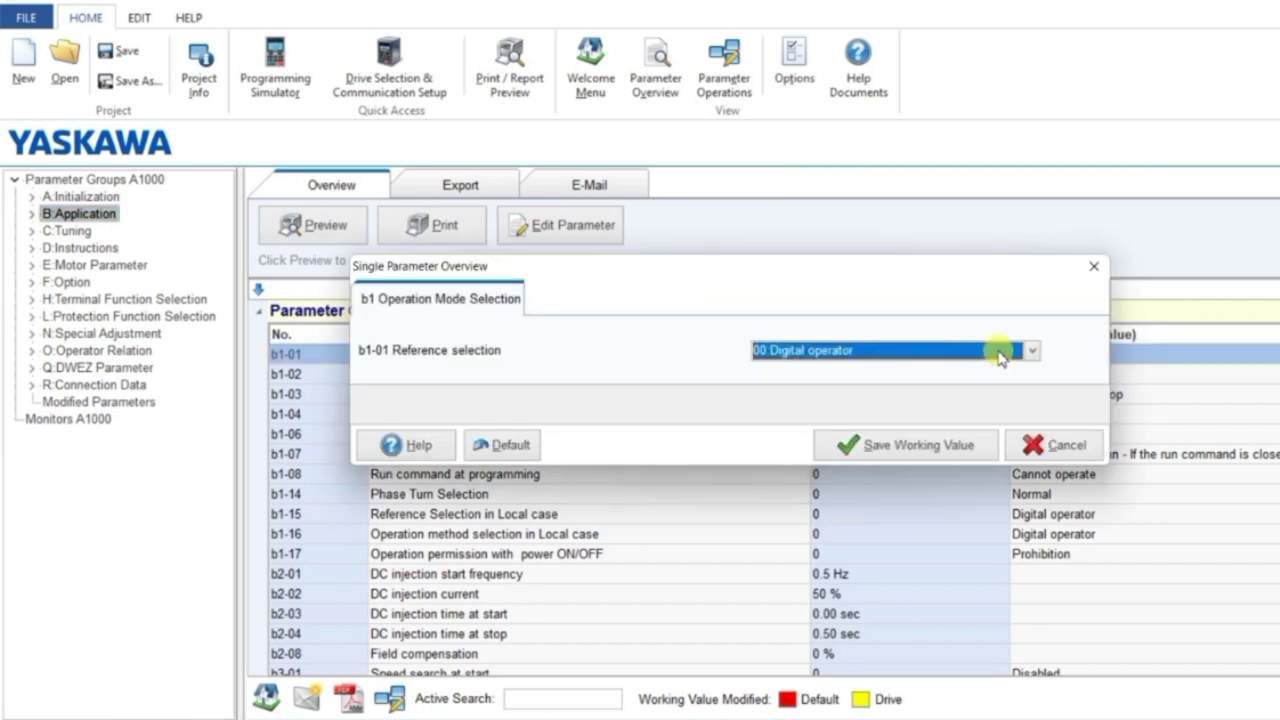
left_click(1031, 351)
left_click(866, 388)
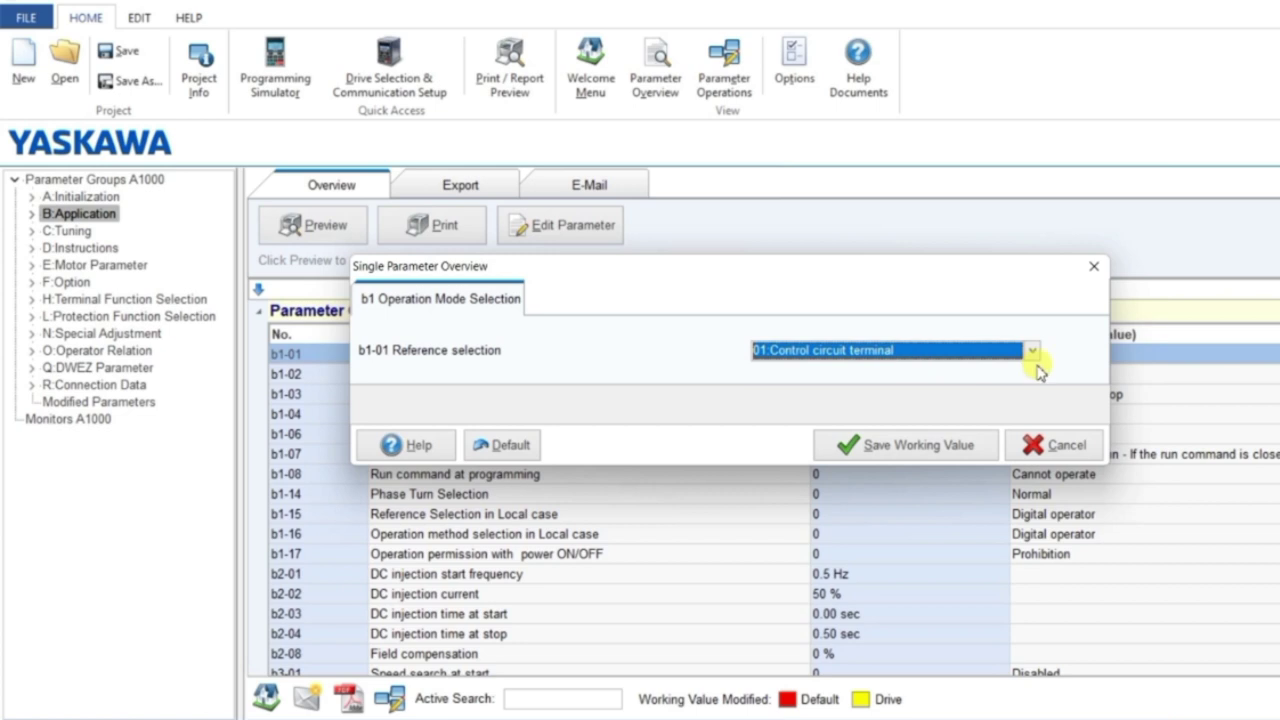
left_click(900, 445)
left_click(875, 378)
- Set b1-02 operation method to 01: Control circuit terminal and save
double_click(875, 378)
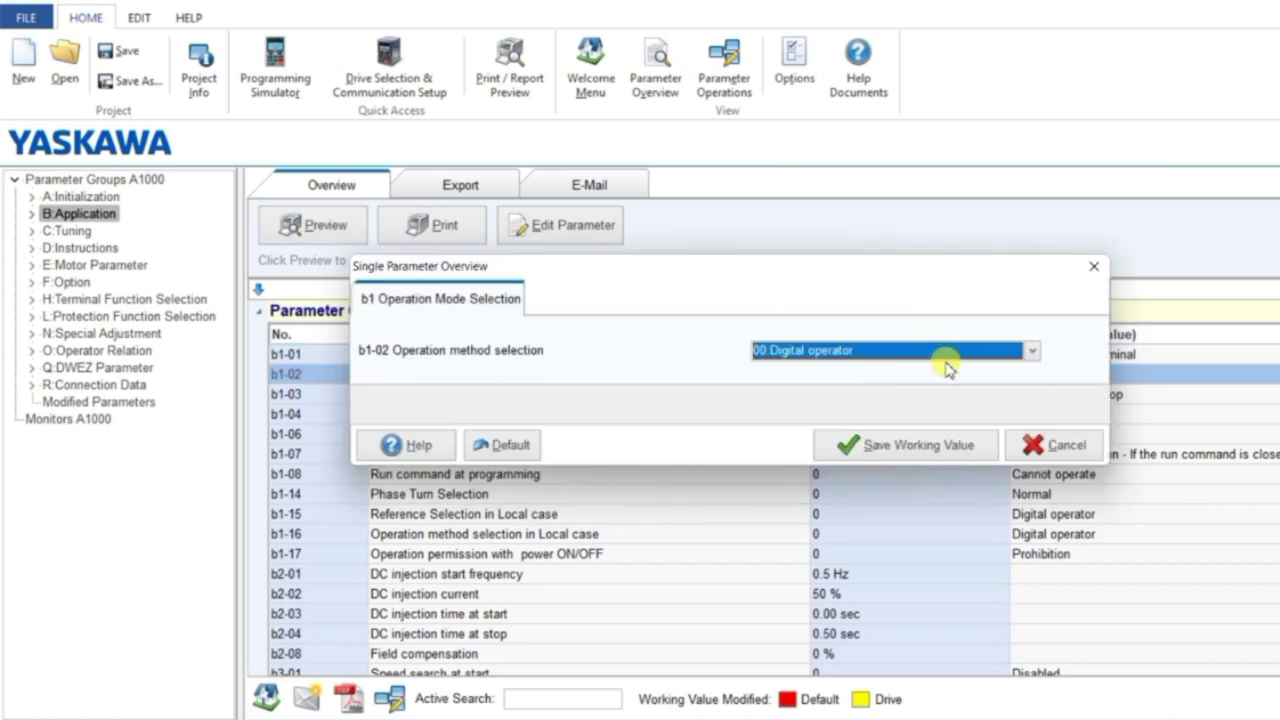
left_click(1031, 350)
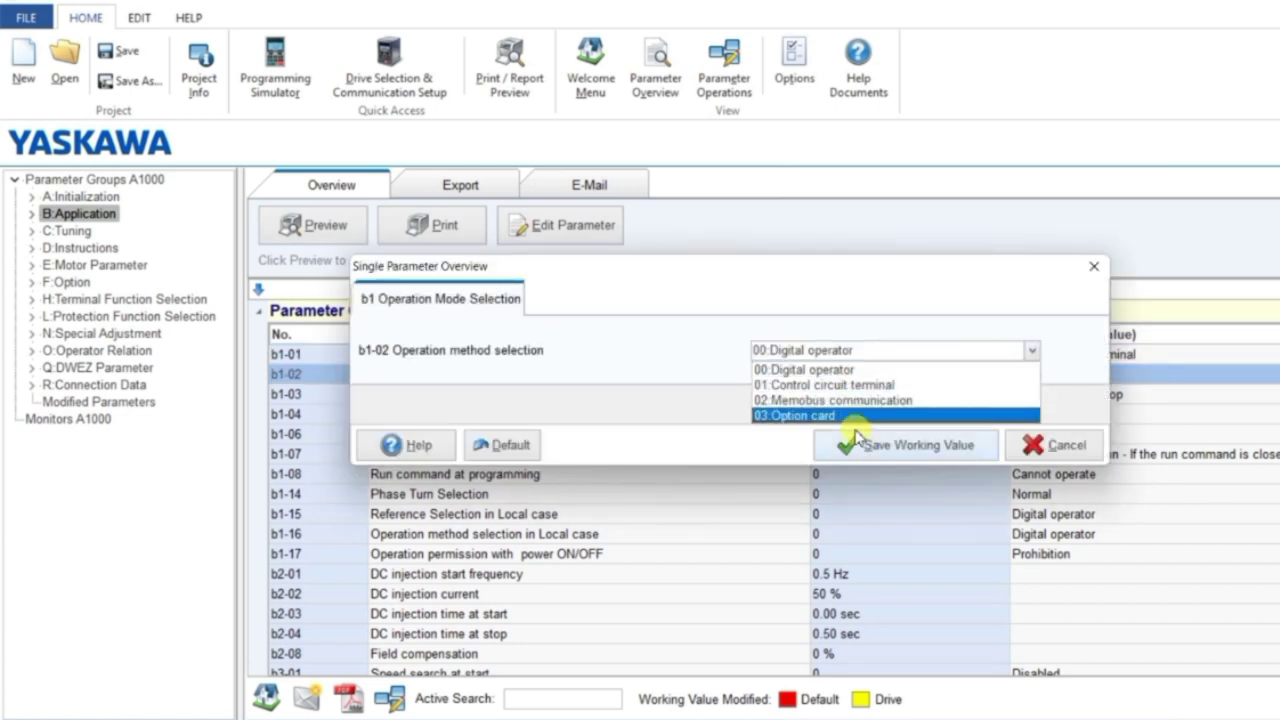
left_click(820, 369)
left_click(897, 447)
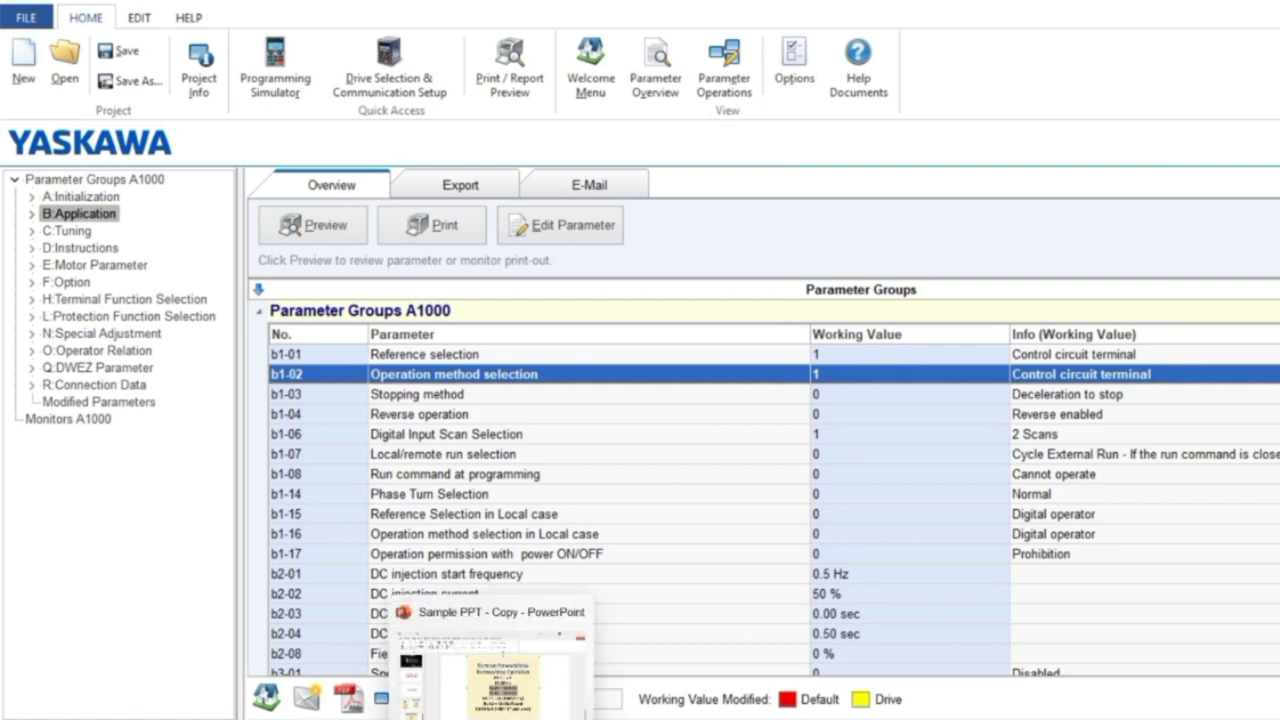
- Check the slide's B1-01/B1-02 lines, then review H1-01 at 40 and H1-02 at 41
left_click(490, 719)
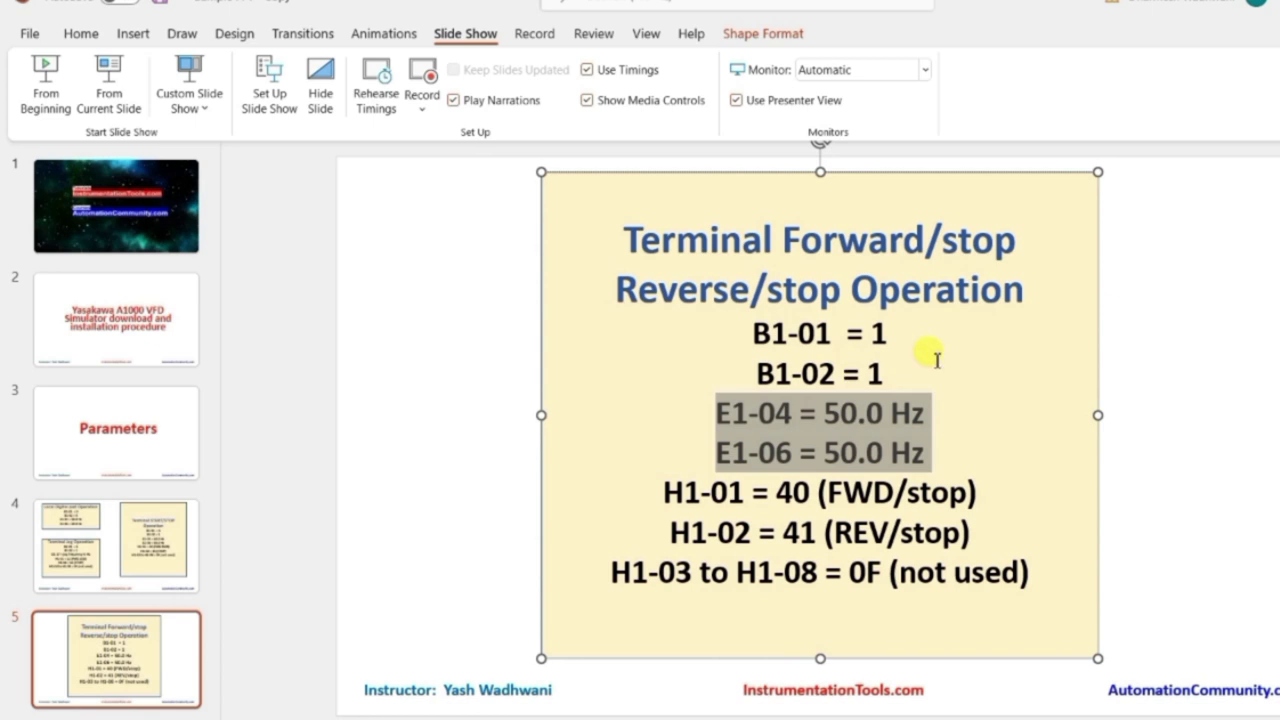
left_click_drag(890, 376, 766, 334)
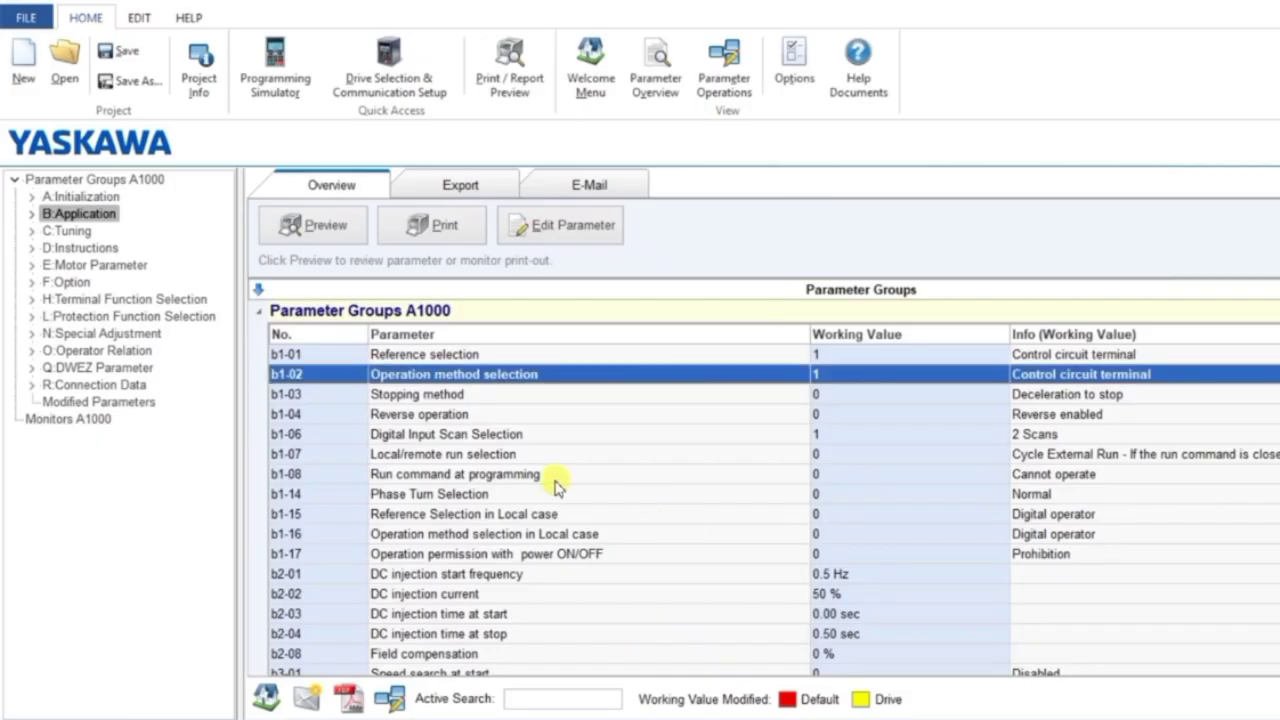
left_click(83, 300)
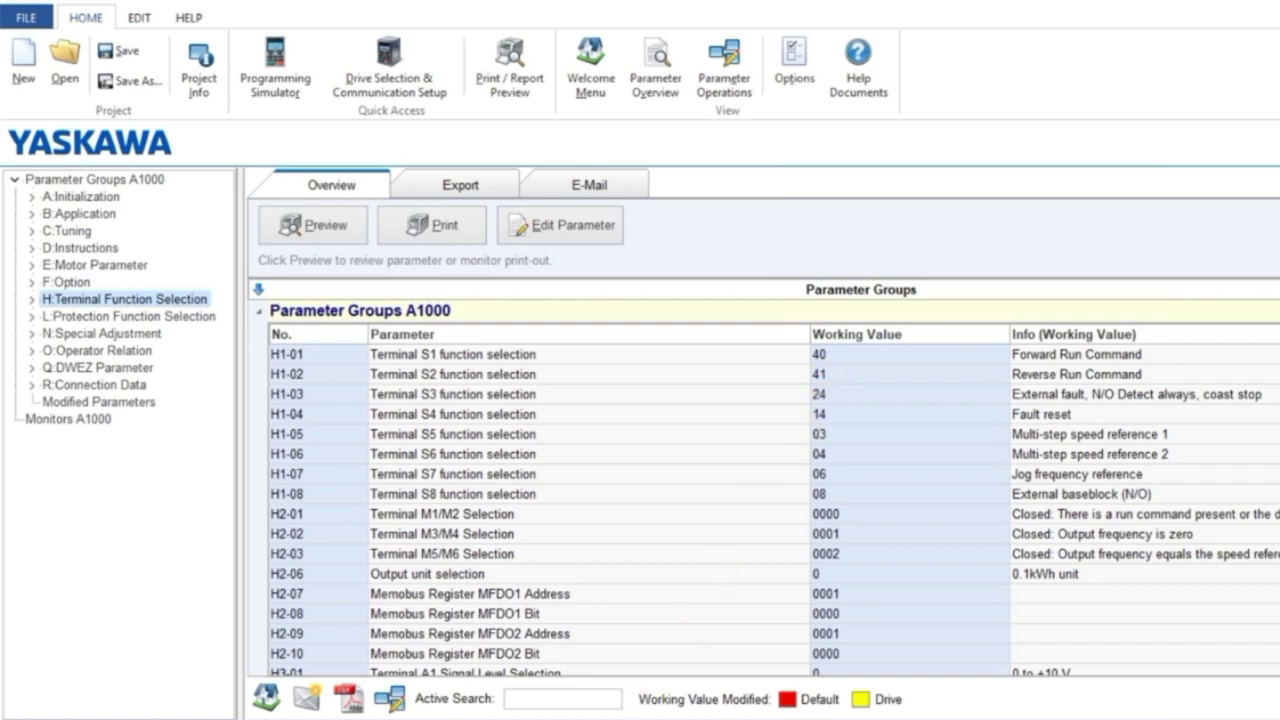
mouse_move(575, 718)
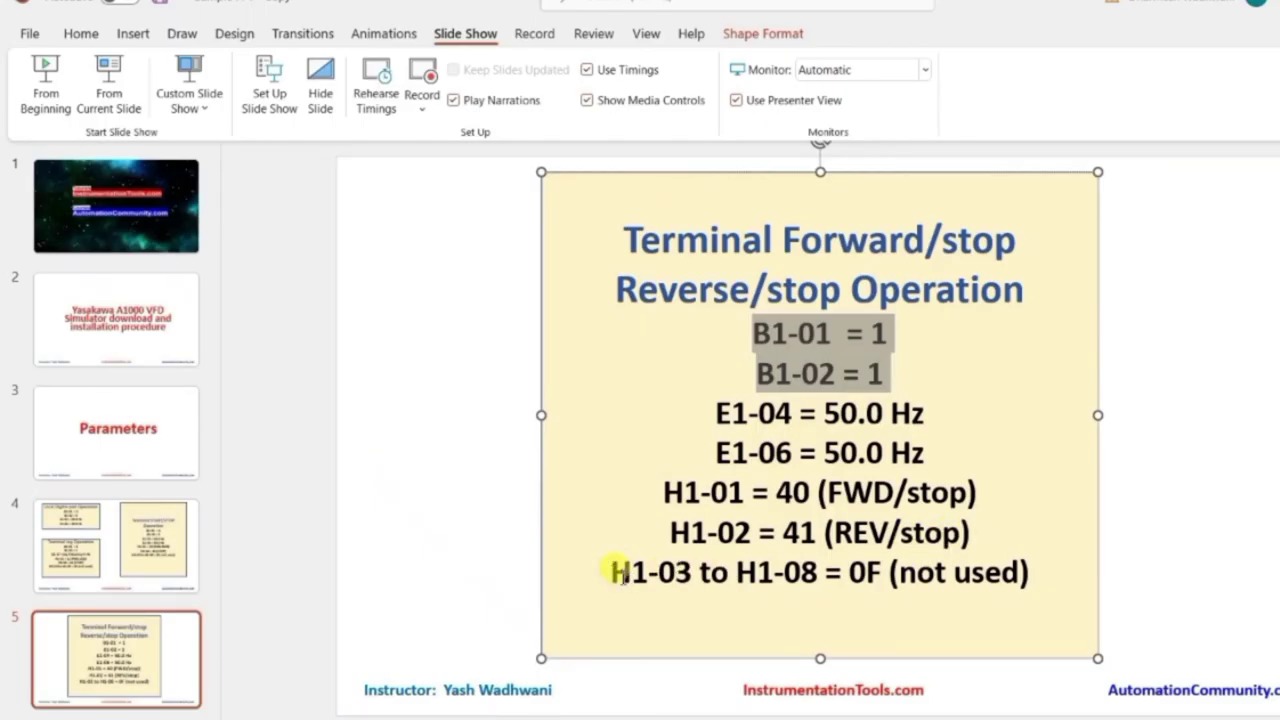
left_click_drag(620, 575, 1027, 573)
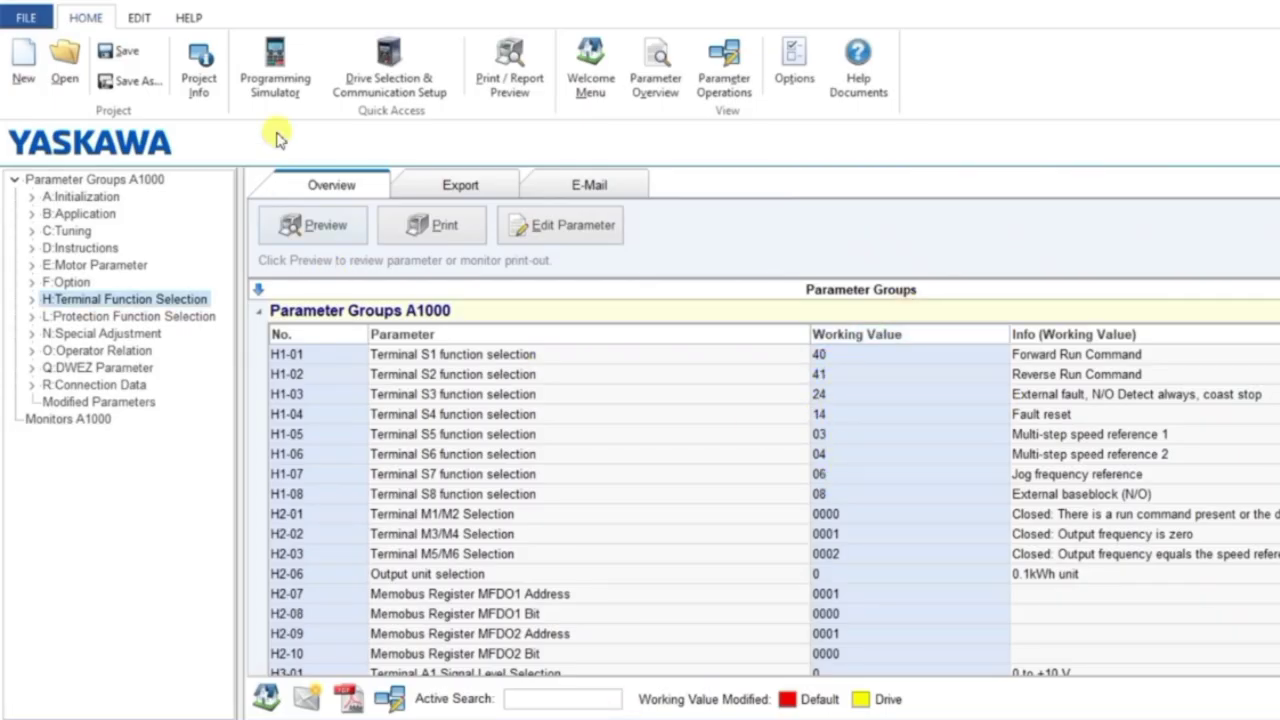
- Power on the simulated drive and close input S1 to run forward
left_click(279, 70)
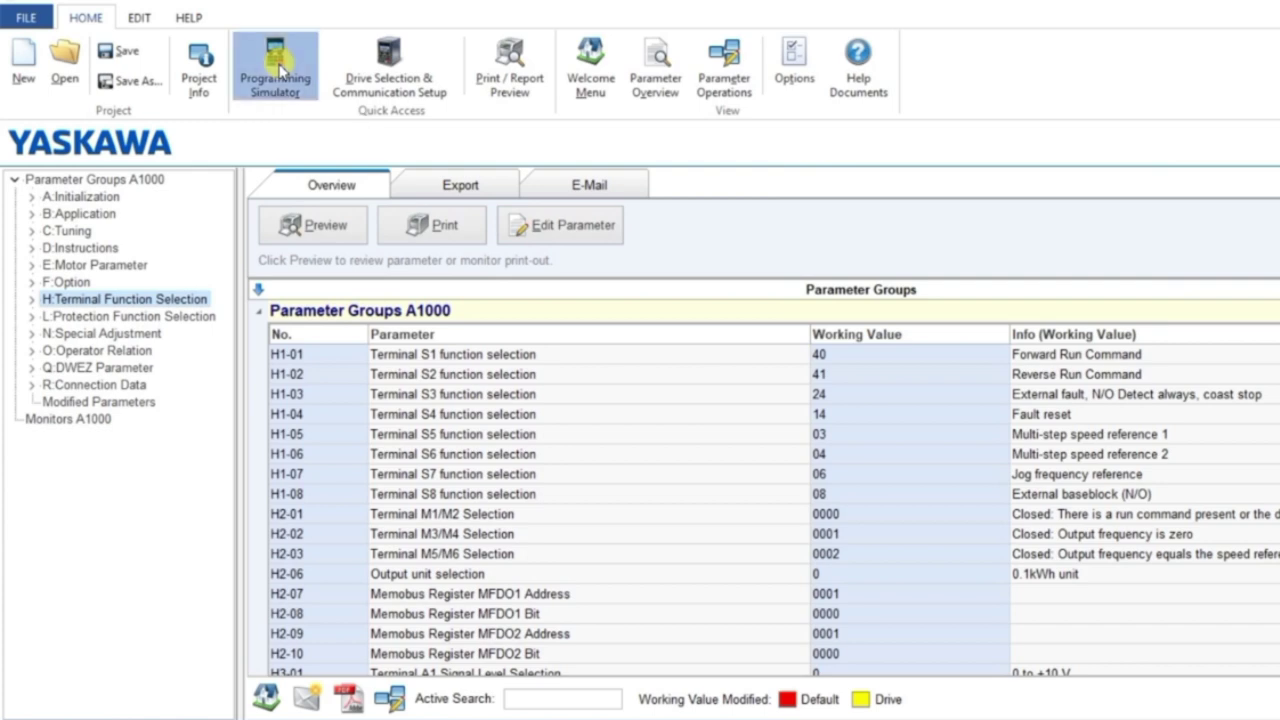
left_click(979, 614)
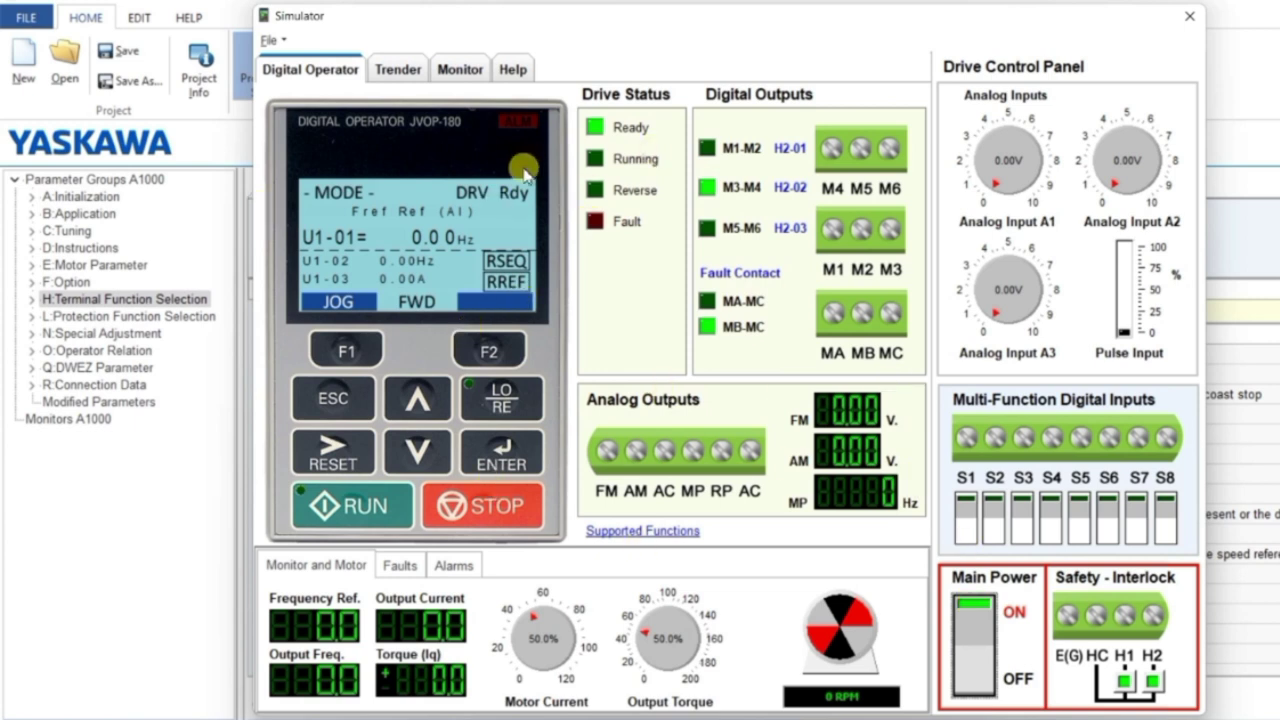
left_click(967, 503)
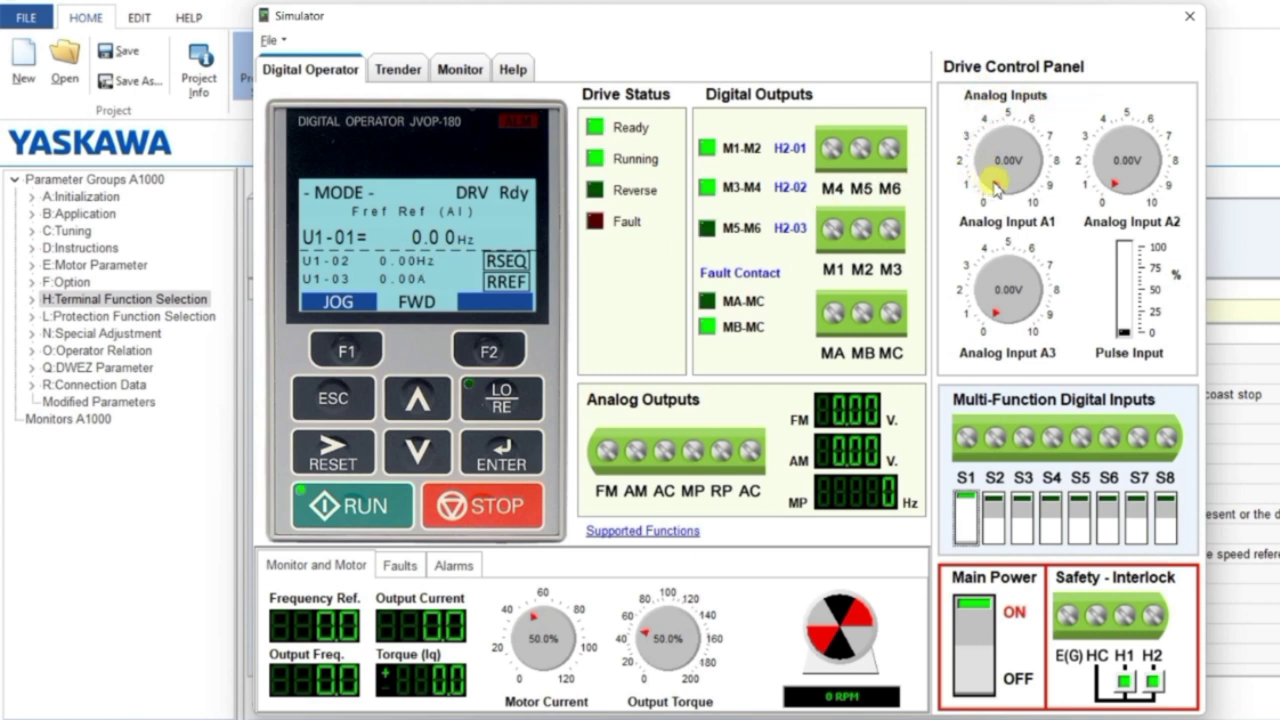
- Raise and then lower analog input A1, settling at 12.44 Hz, 373 RPM
left_click_drag(996, 188, 984, 178)
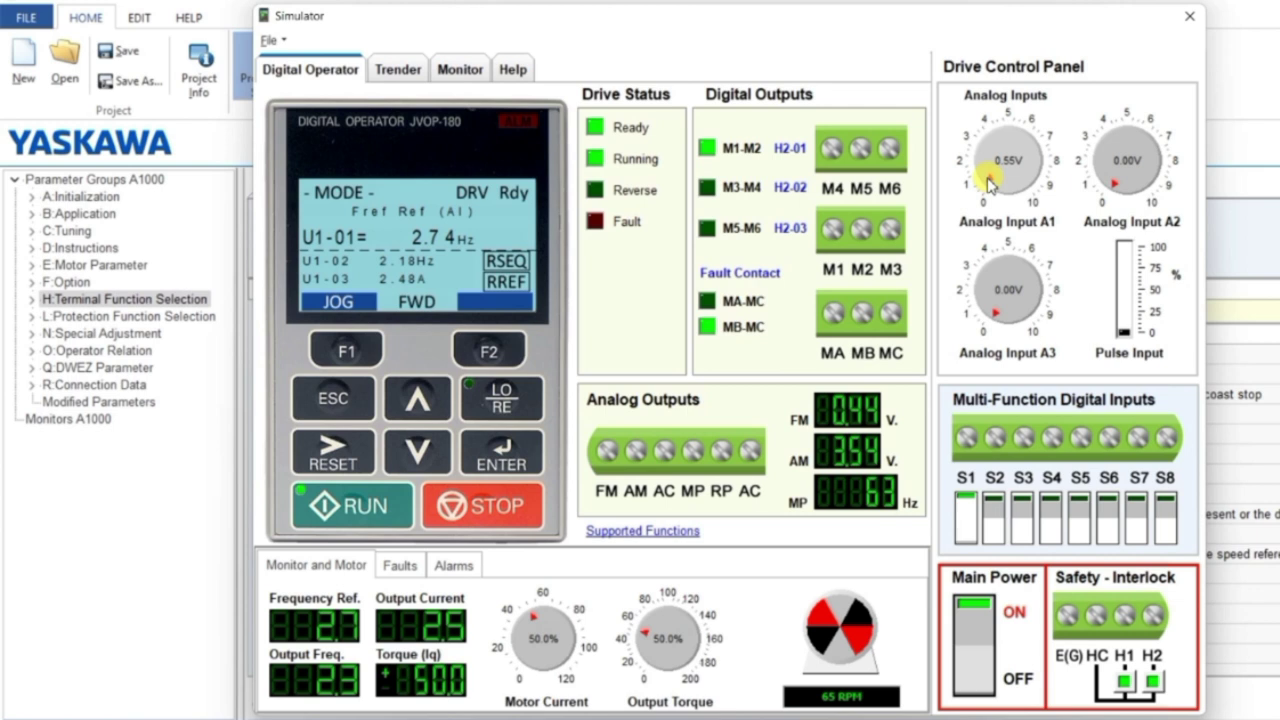
left_click_drag(984, 178, 1023, 189)
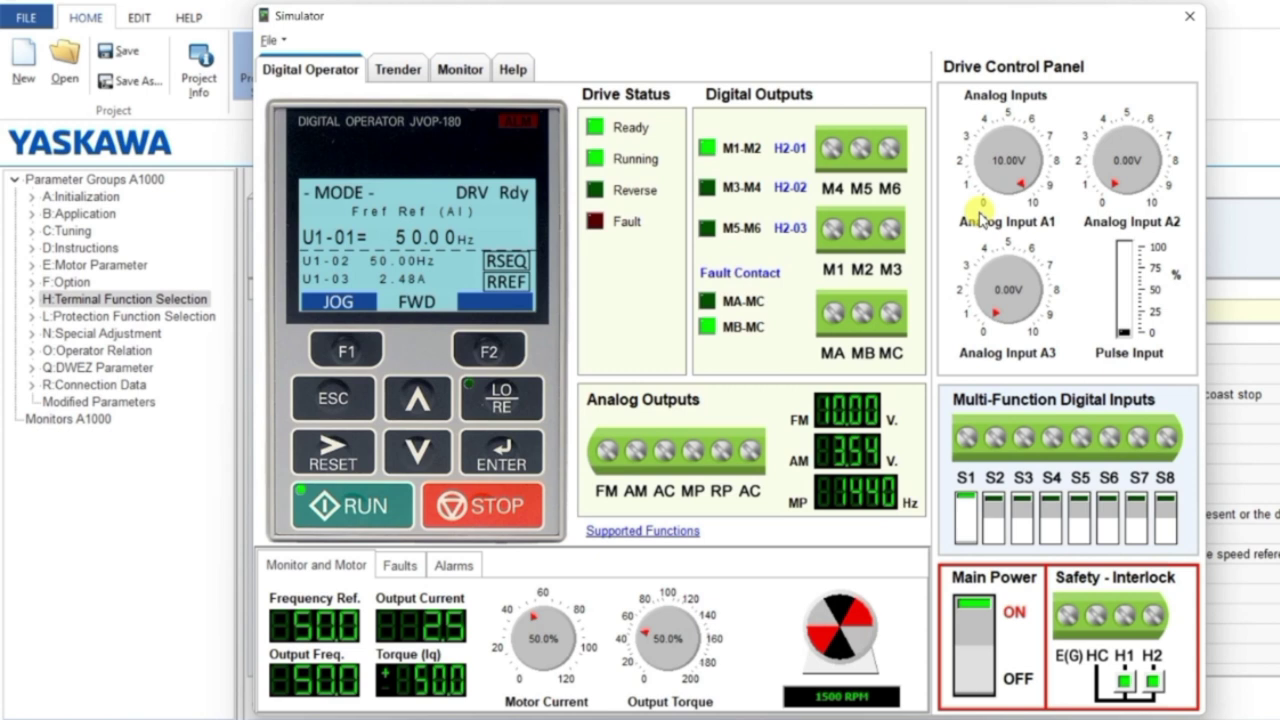
left_click_drag(1023, 181, 998, 170)
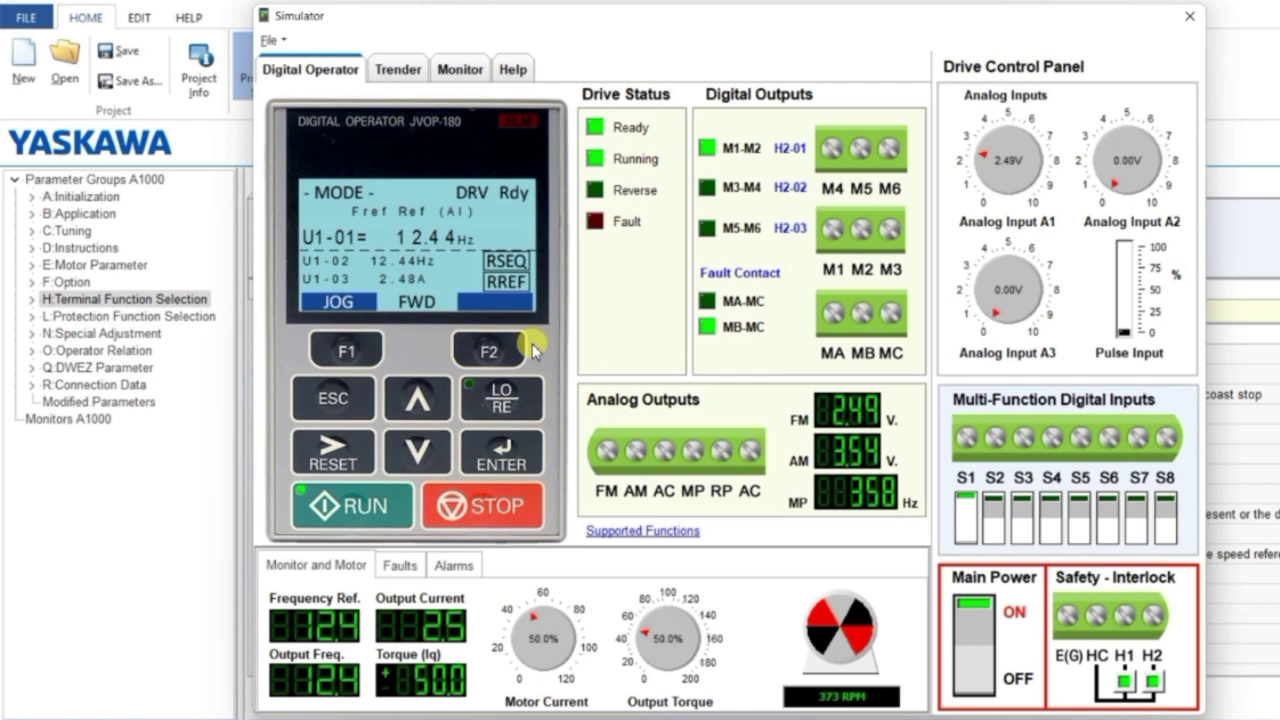
- Open S1 to stop forward, close S2 to run reverse, and raise A1 voltage
left_click(968, 500)
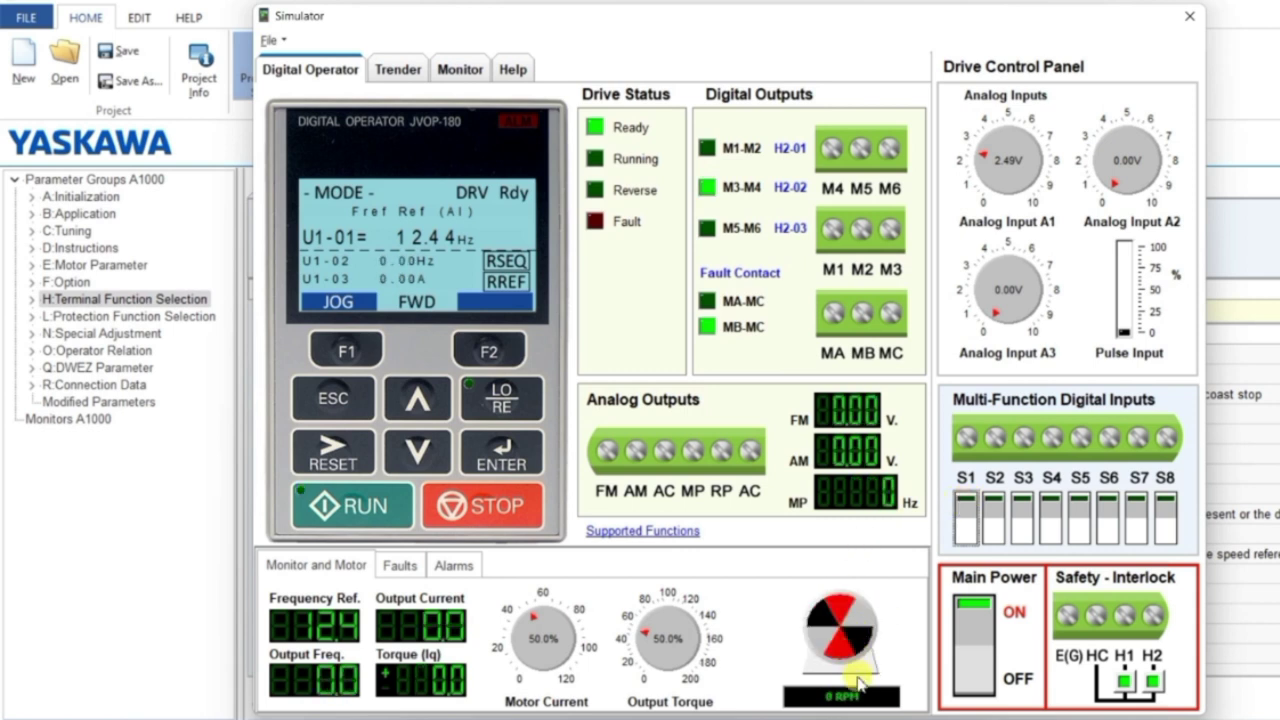
left_click(995, 500)
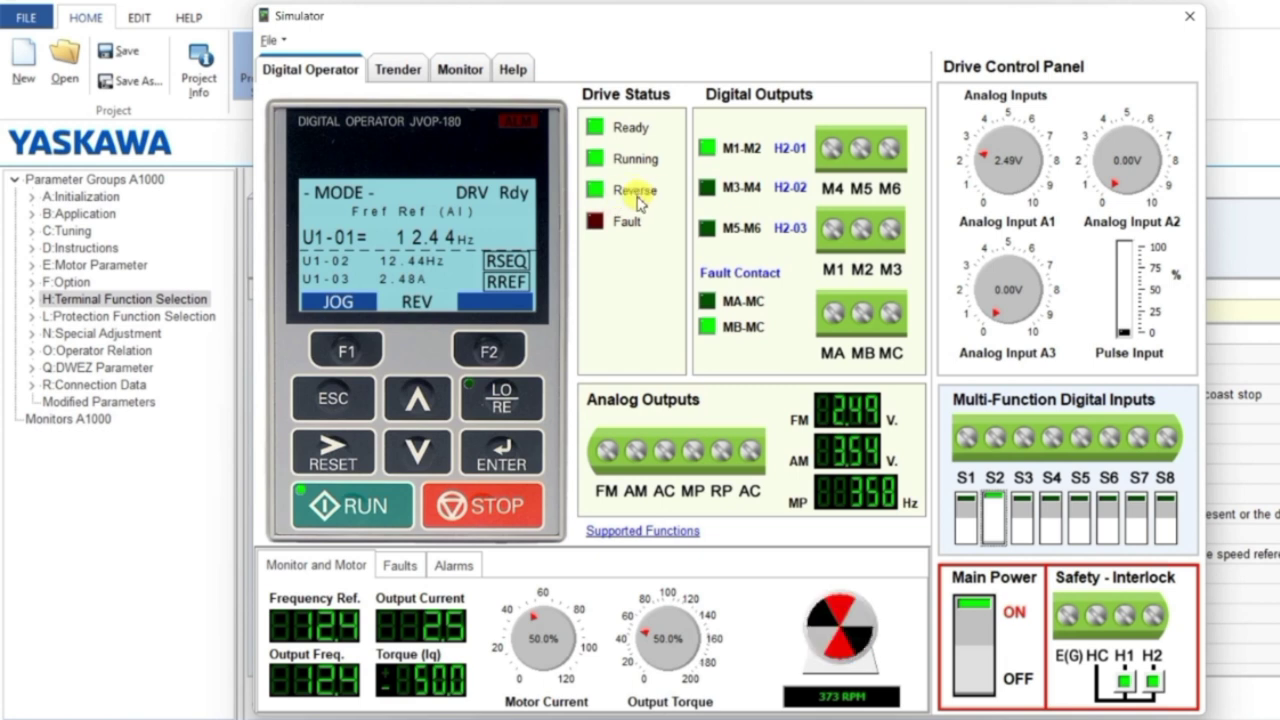
mouse_move(986, 157)
left_mouse_down()
mouse_move(1007, 145)
mouse_move(993, 152)
left_mouse_up()
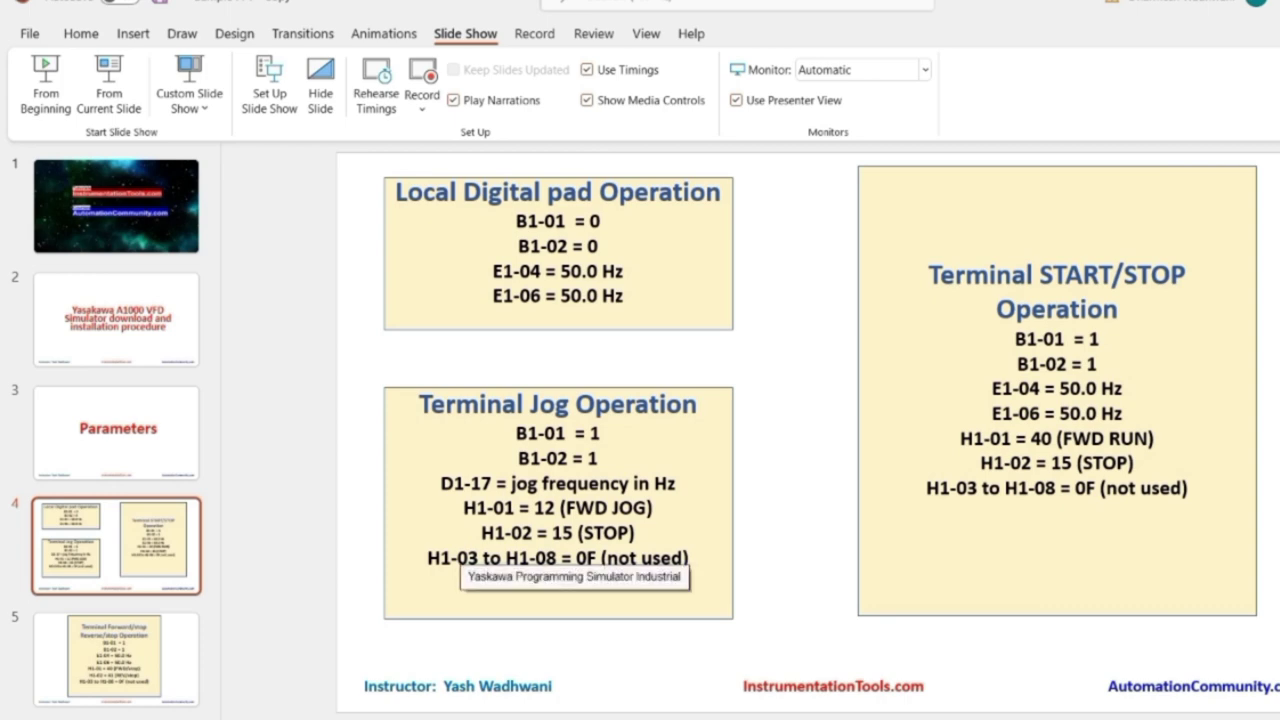
- Return to the Simulator, turn Main Power off, and close it
key("alt+Tab")
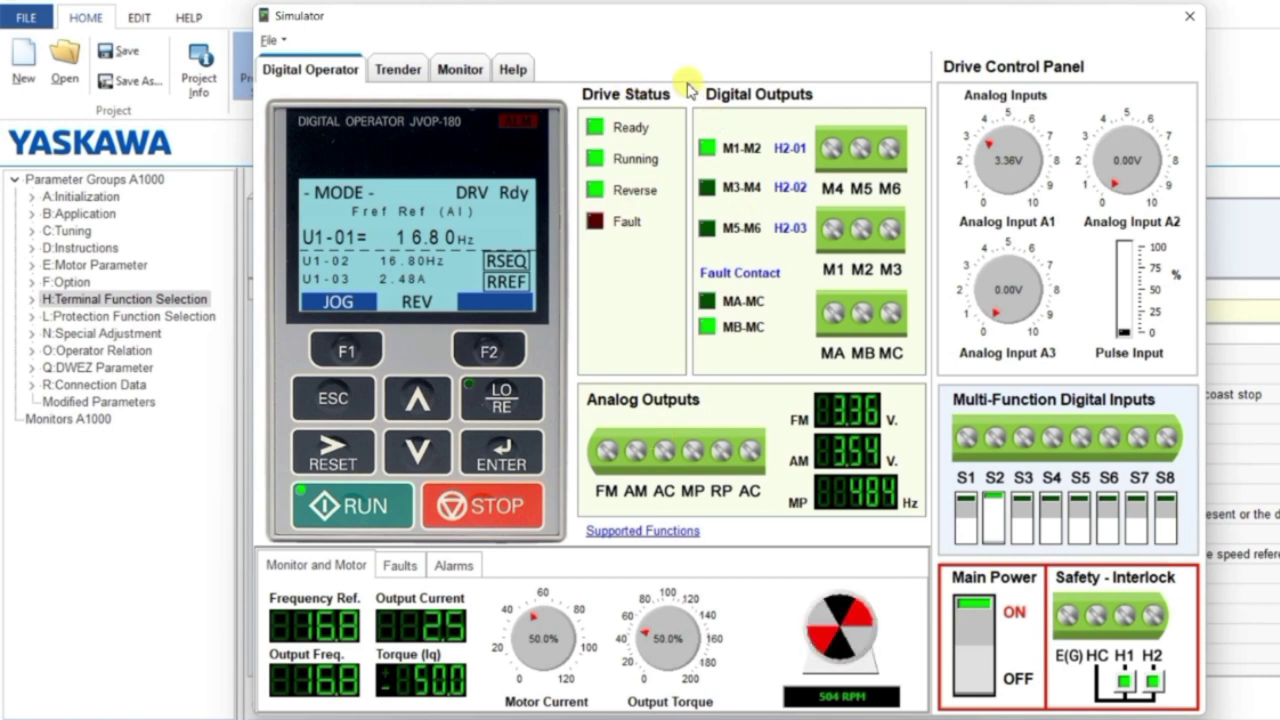
left_click(972, 612)
left_click(1189, 16)
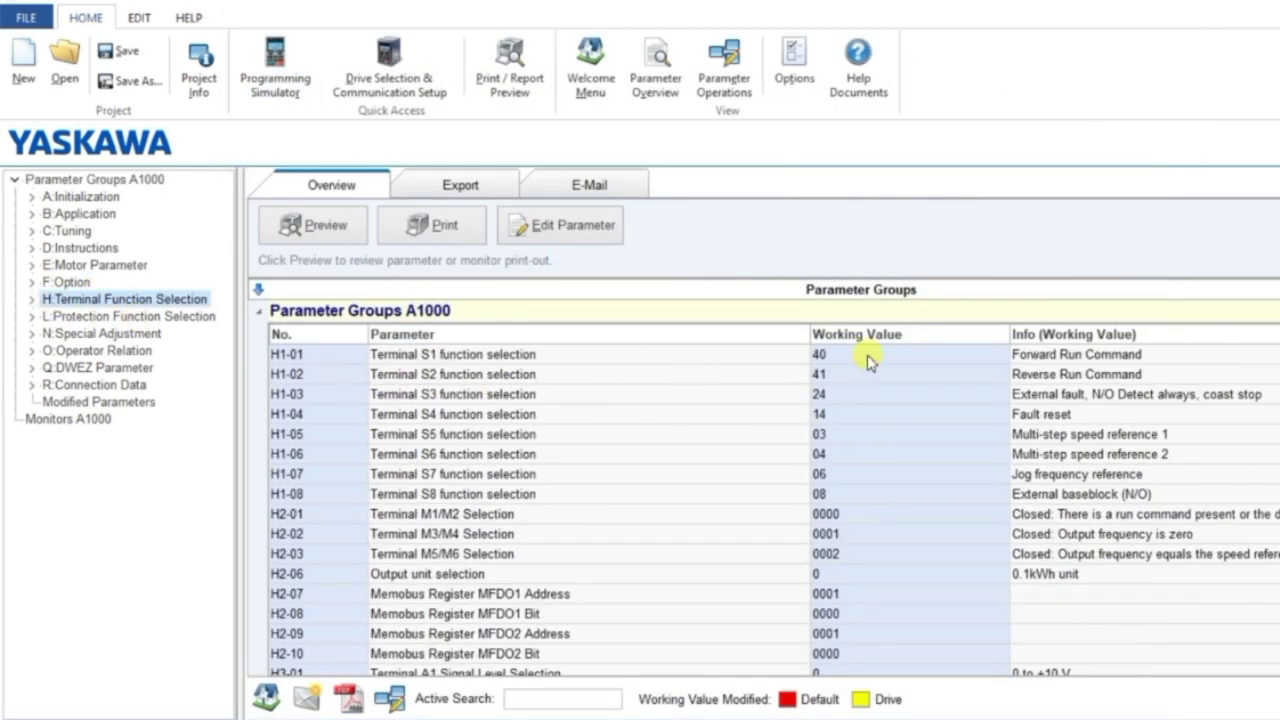
- Review the H1-01 terminal S1 setting, still at 40, and close it unchanged
left_click(866, 357)
double_click(866, 360)
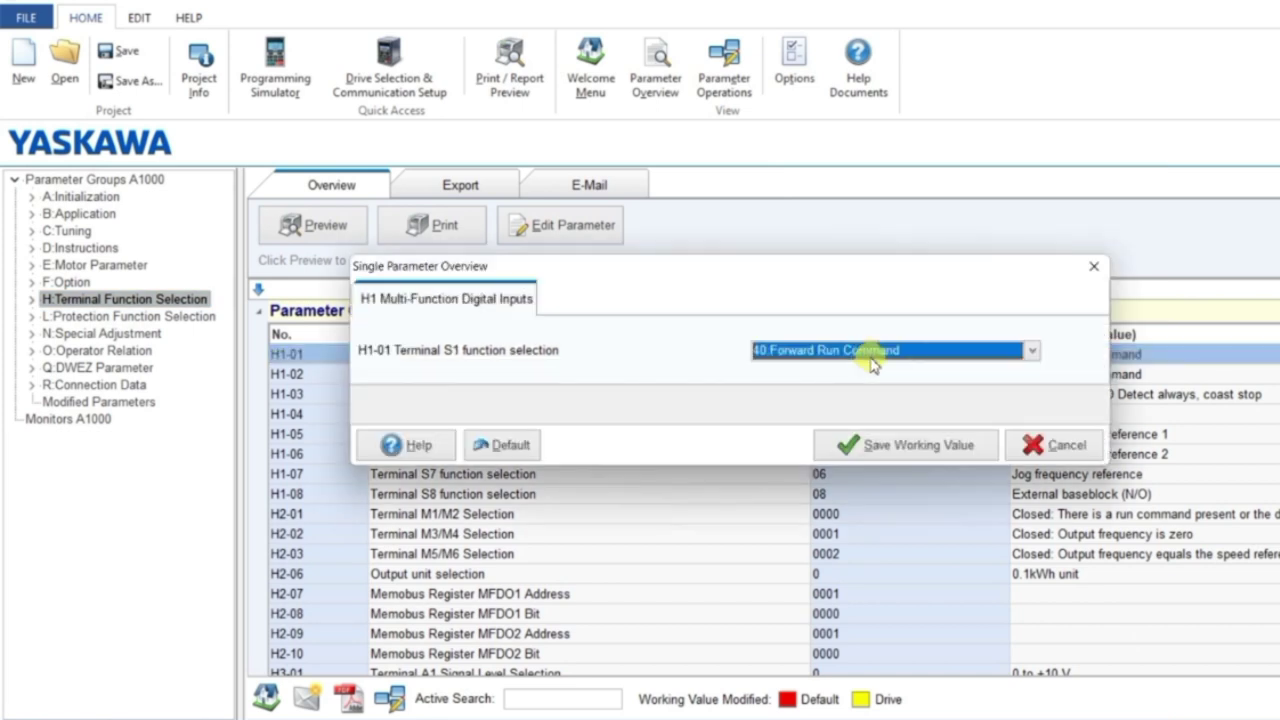
left_click(1095, 266)
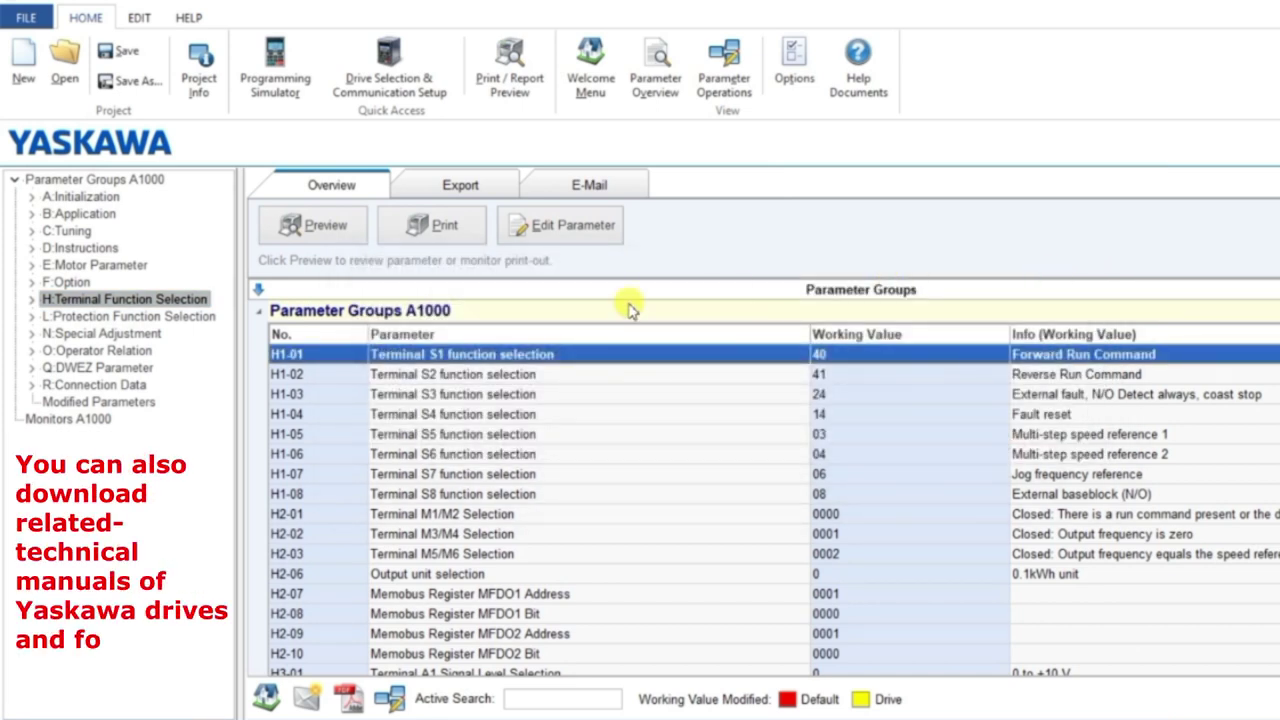